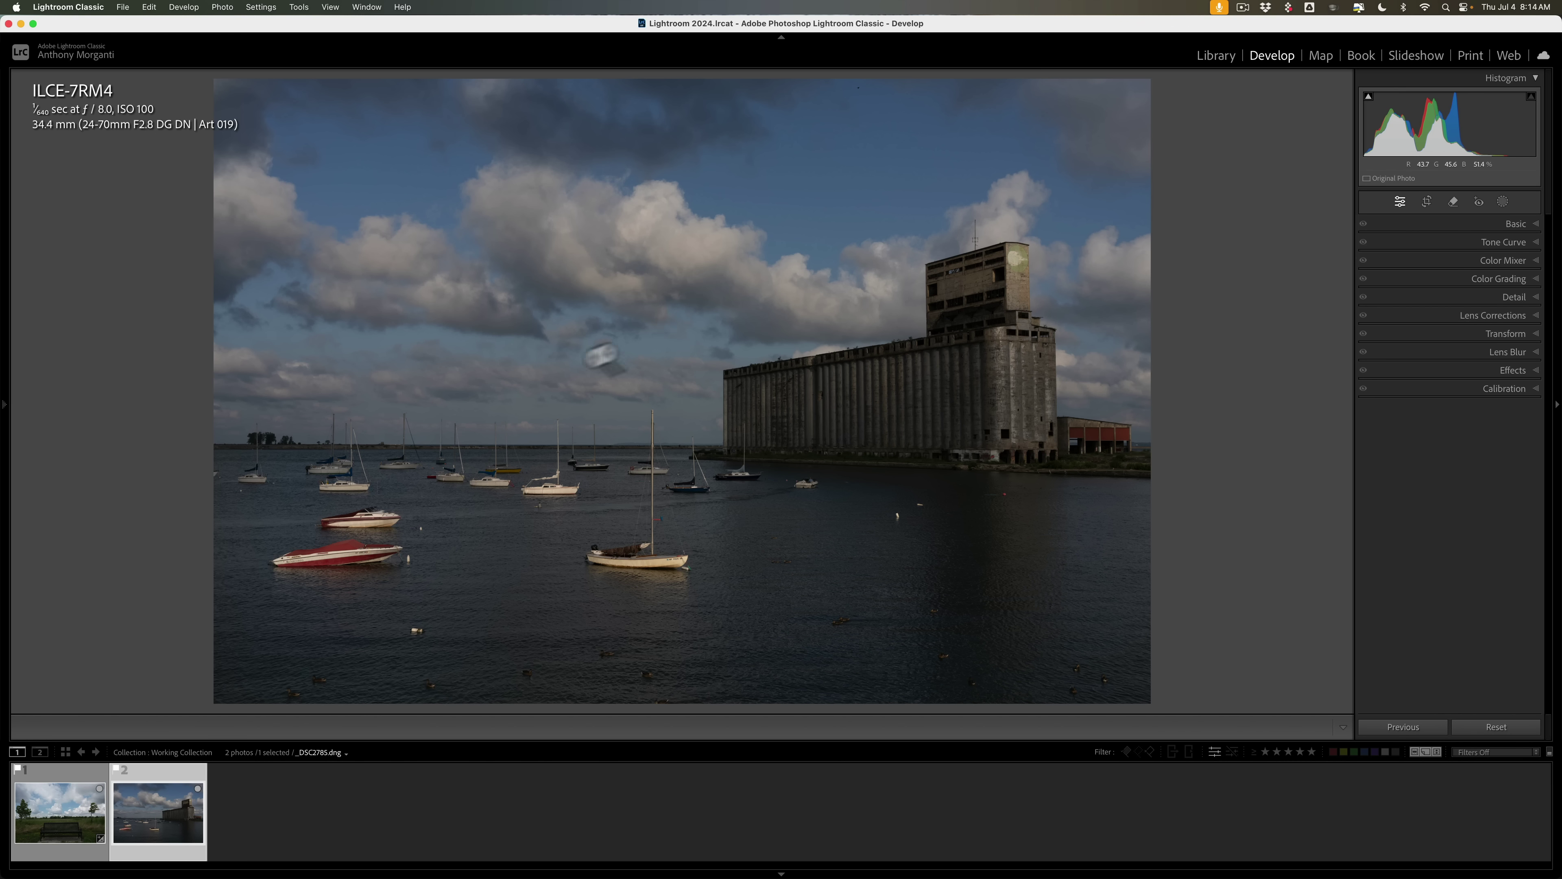
Step: Check the boats at 1:1, then crop a thin sliver from the harbor photo's top-left corner
left_click(219, 474)
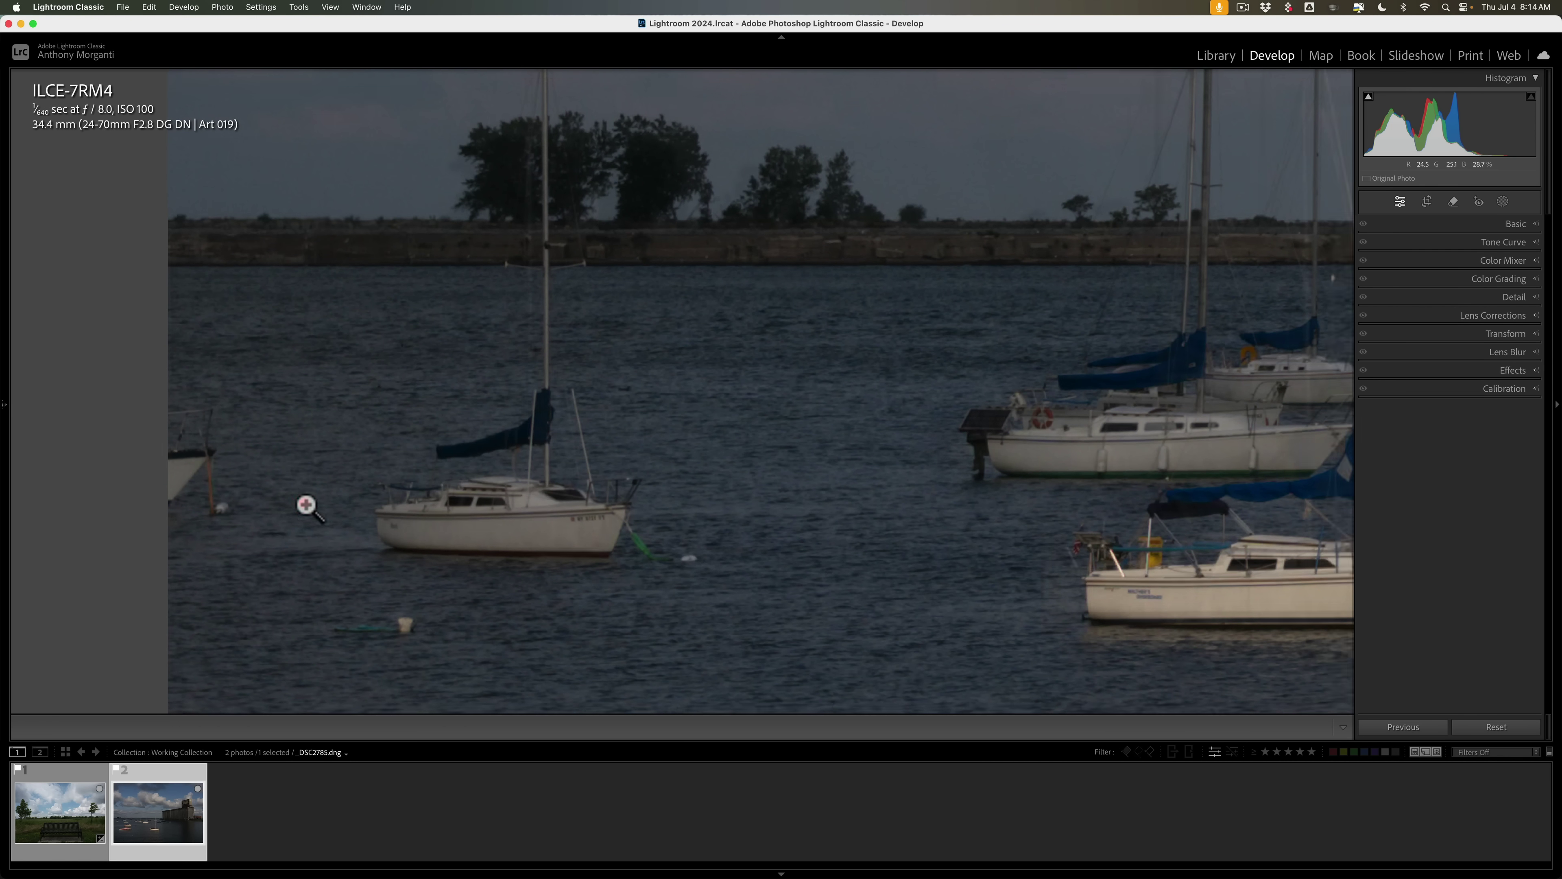
left_click(305, 501)
left_click(1368, 112)
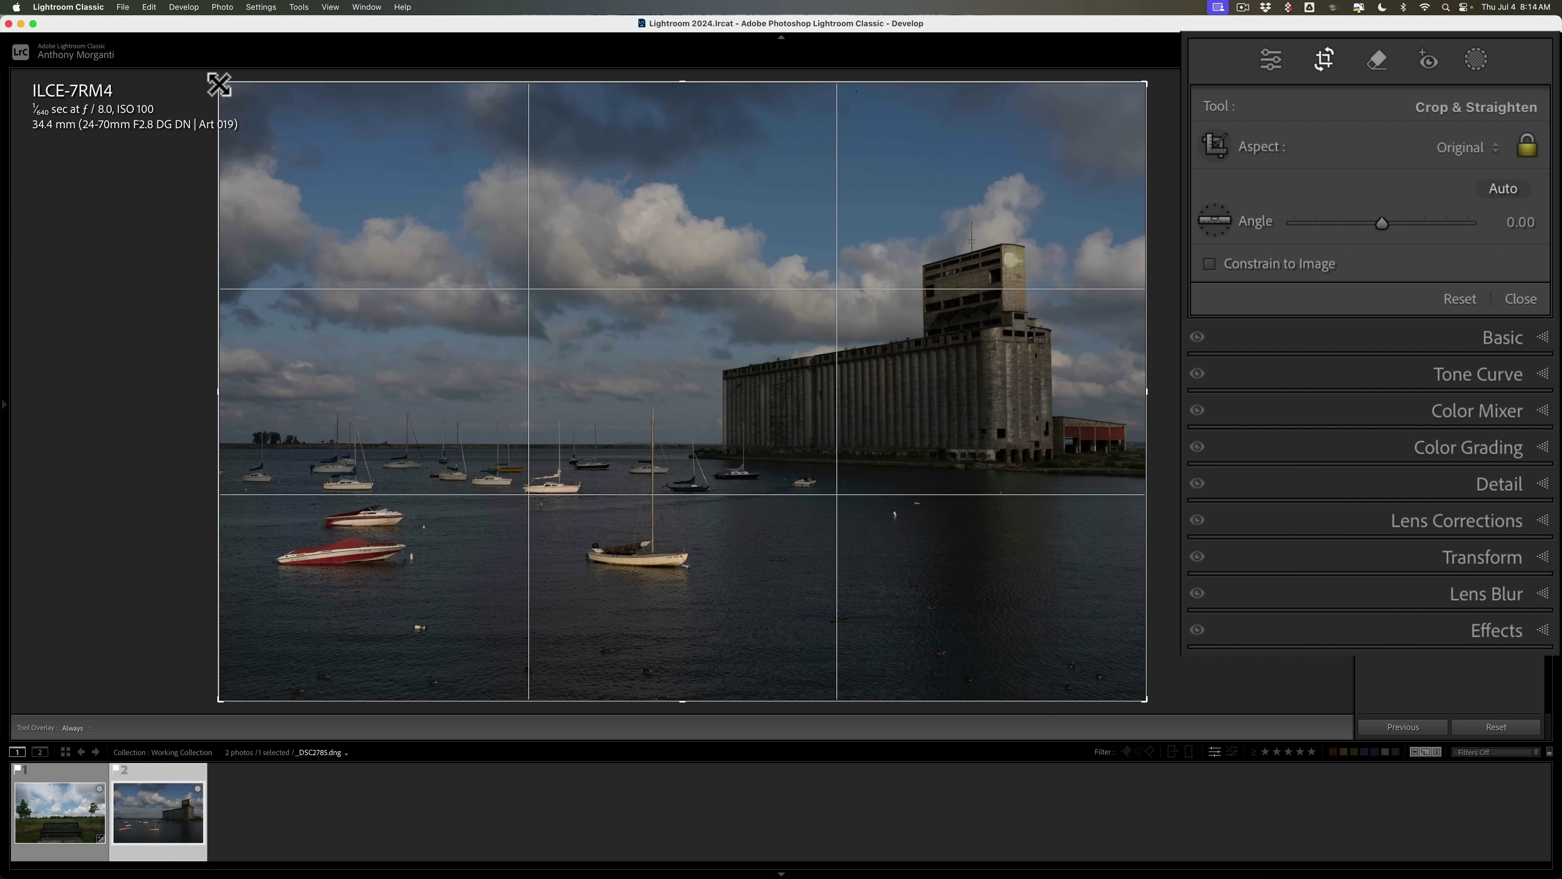
left_click_drag(219, 85, 221, 89)
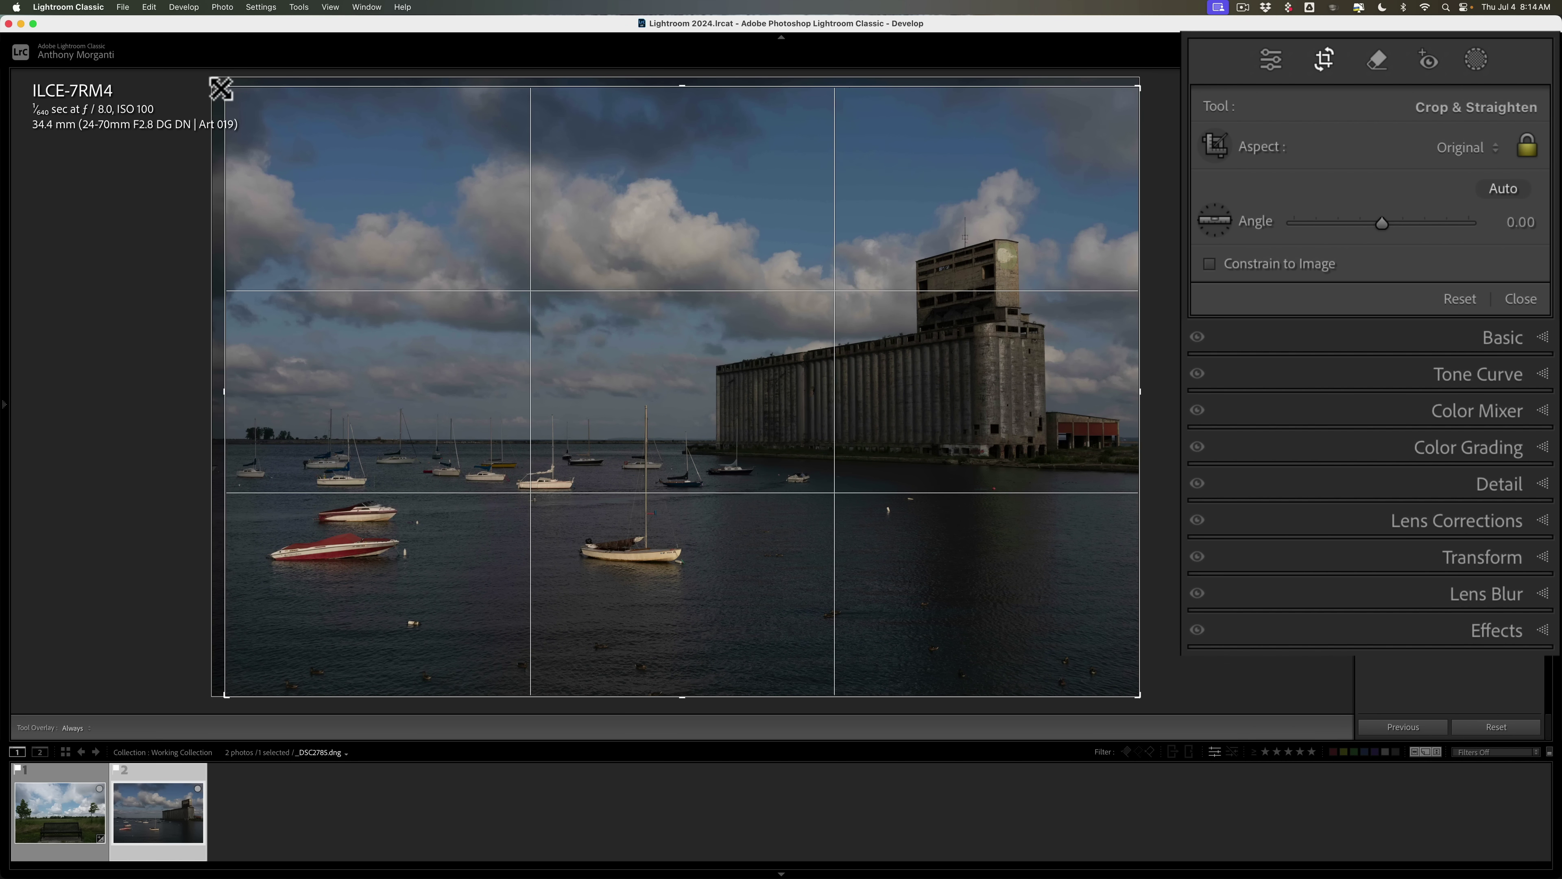
left_click(220, 89)
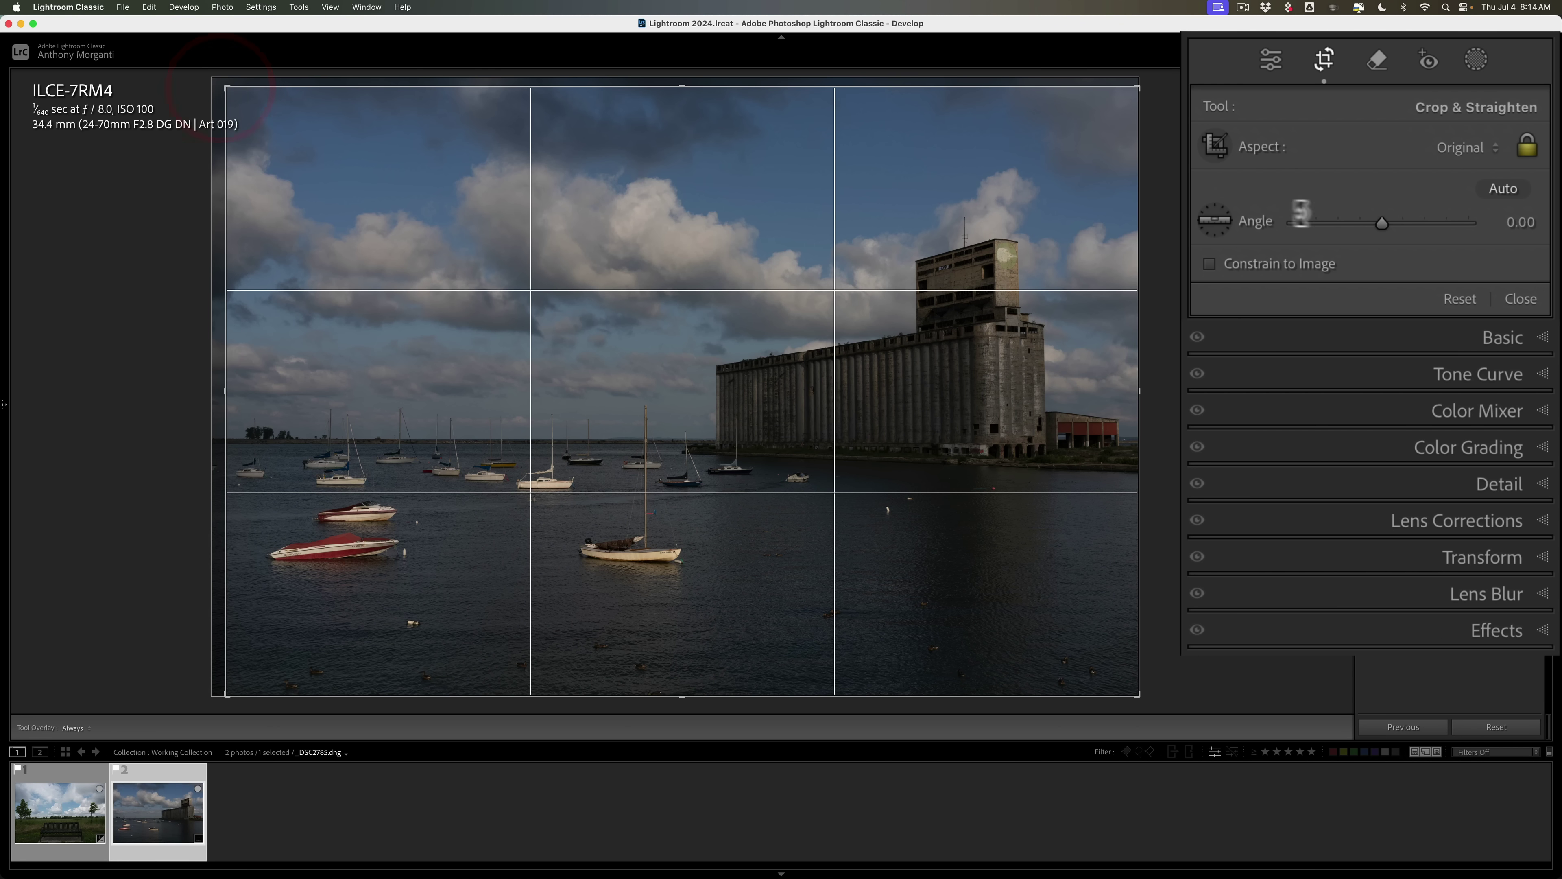
Step: Apply the crop and set Highlights −61, Shadows +70, Whites +62, deepening Blacks while watching clipping
left_click(1325, 65)
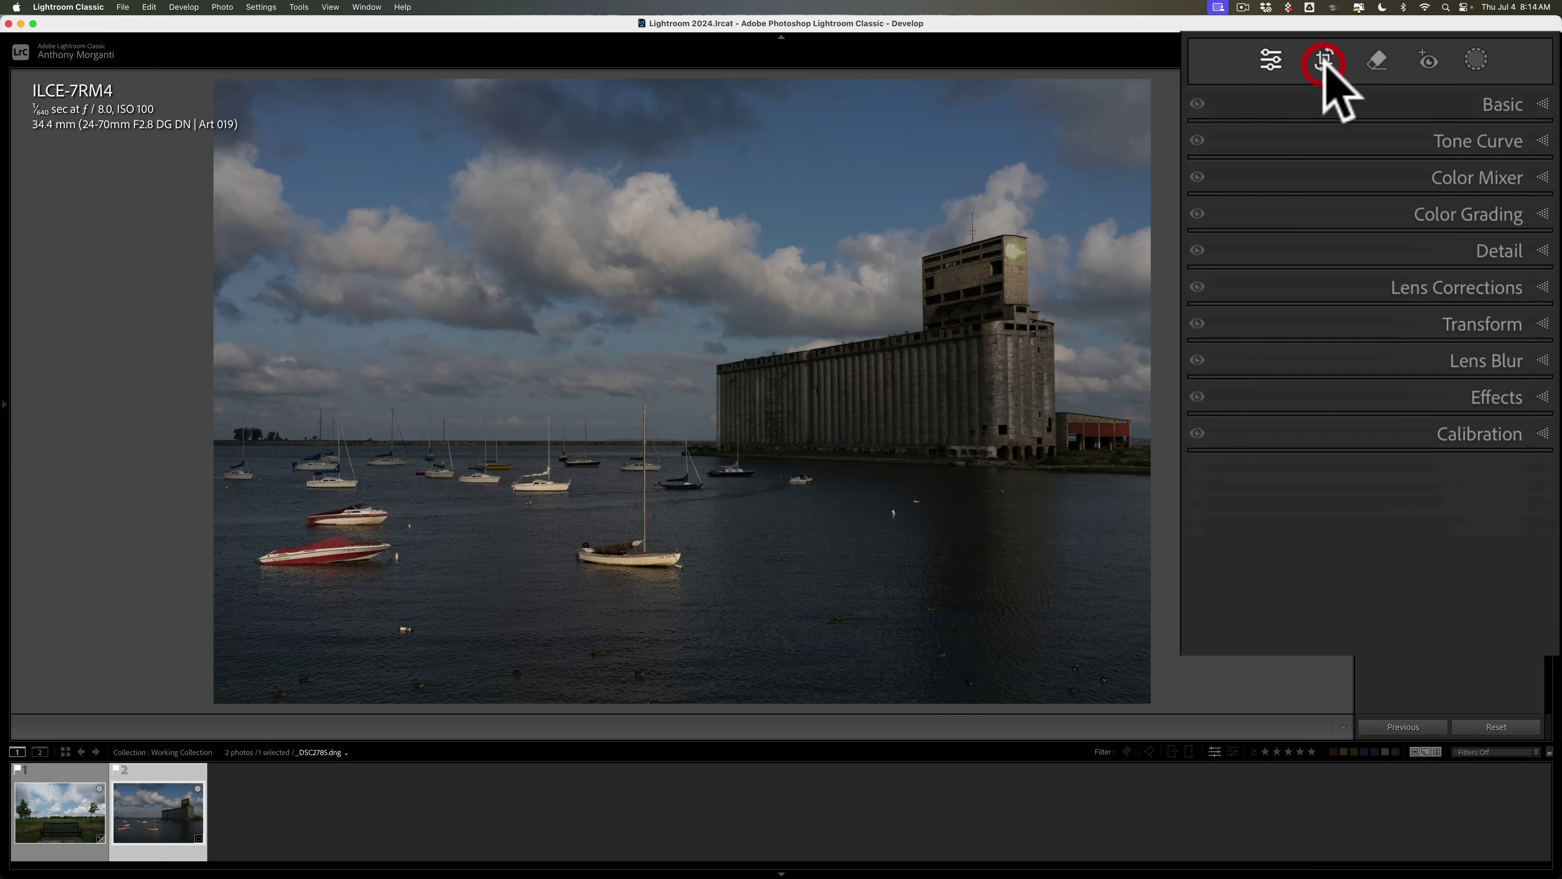
left_click(1519, 105)
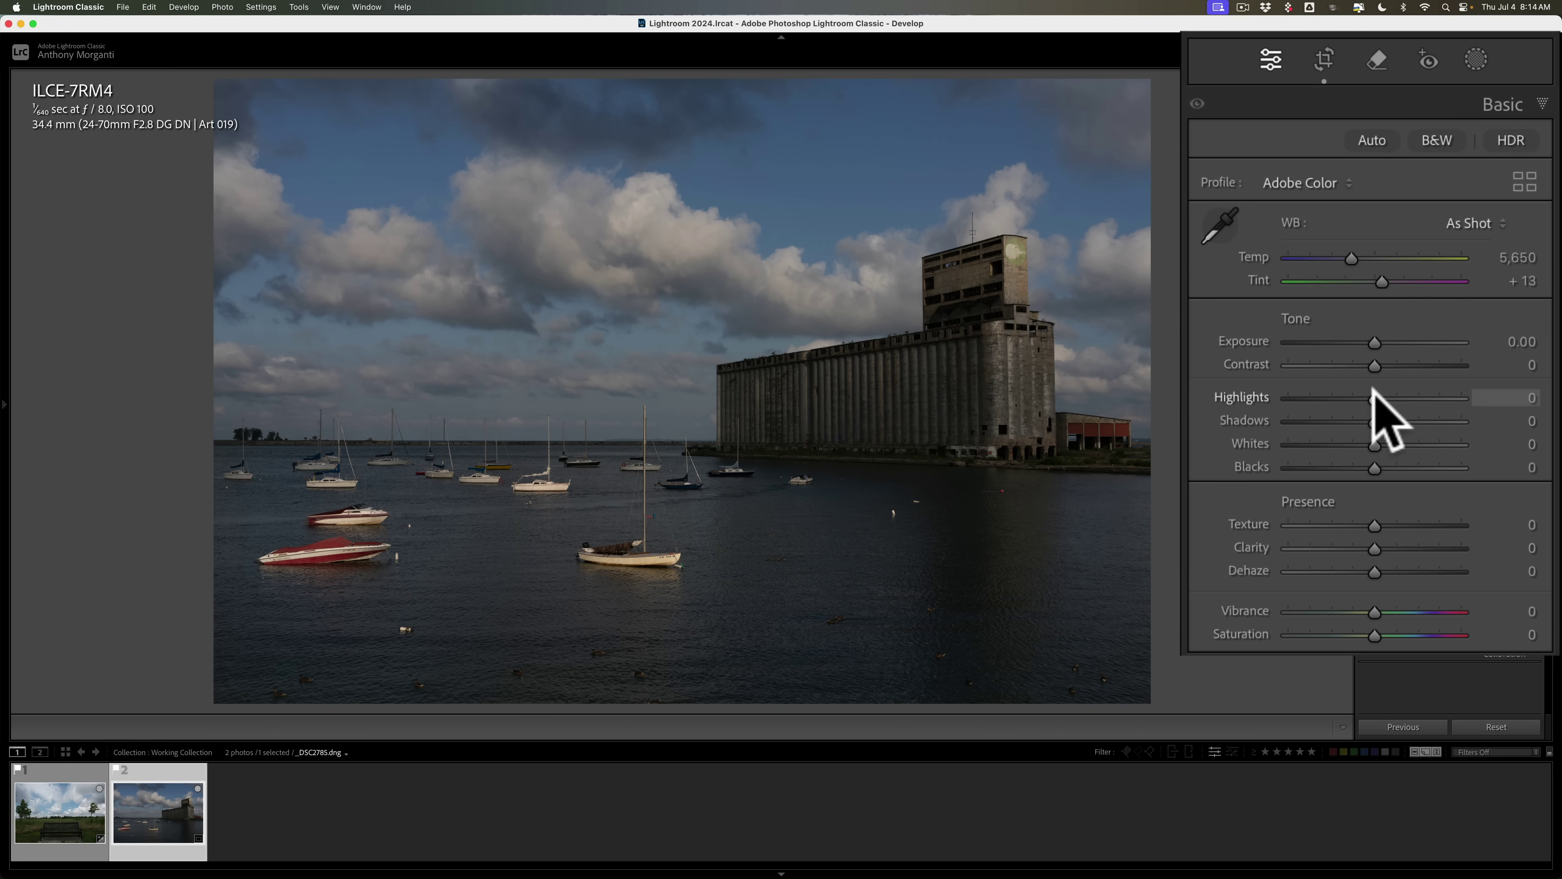
left_click_drag(1373, 398, 1430, 412)
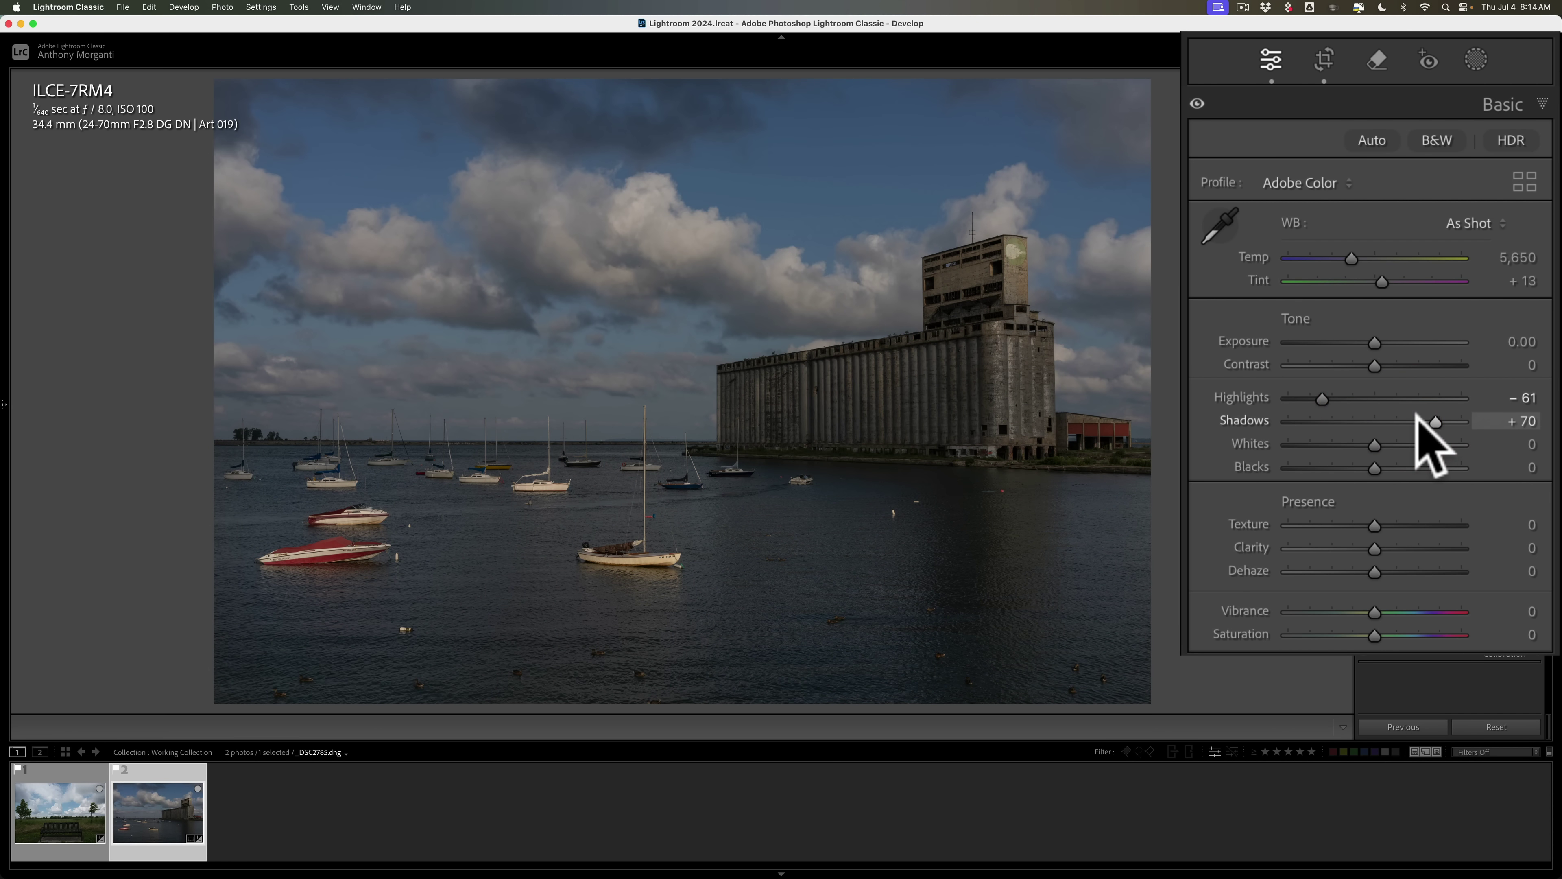
key("alt")
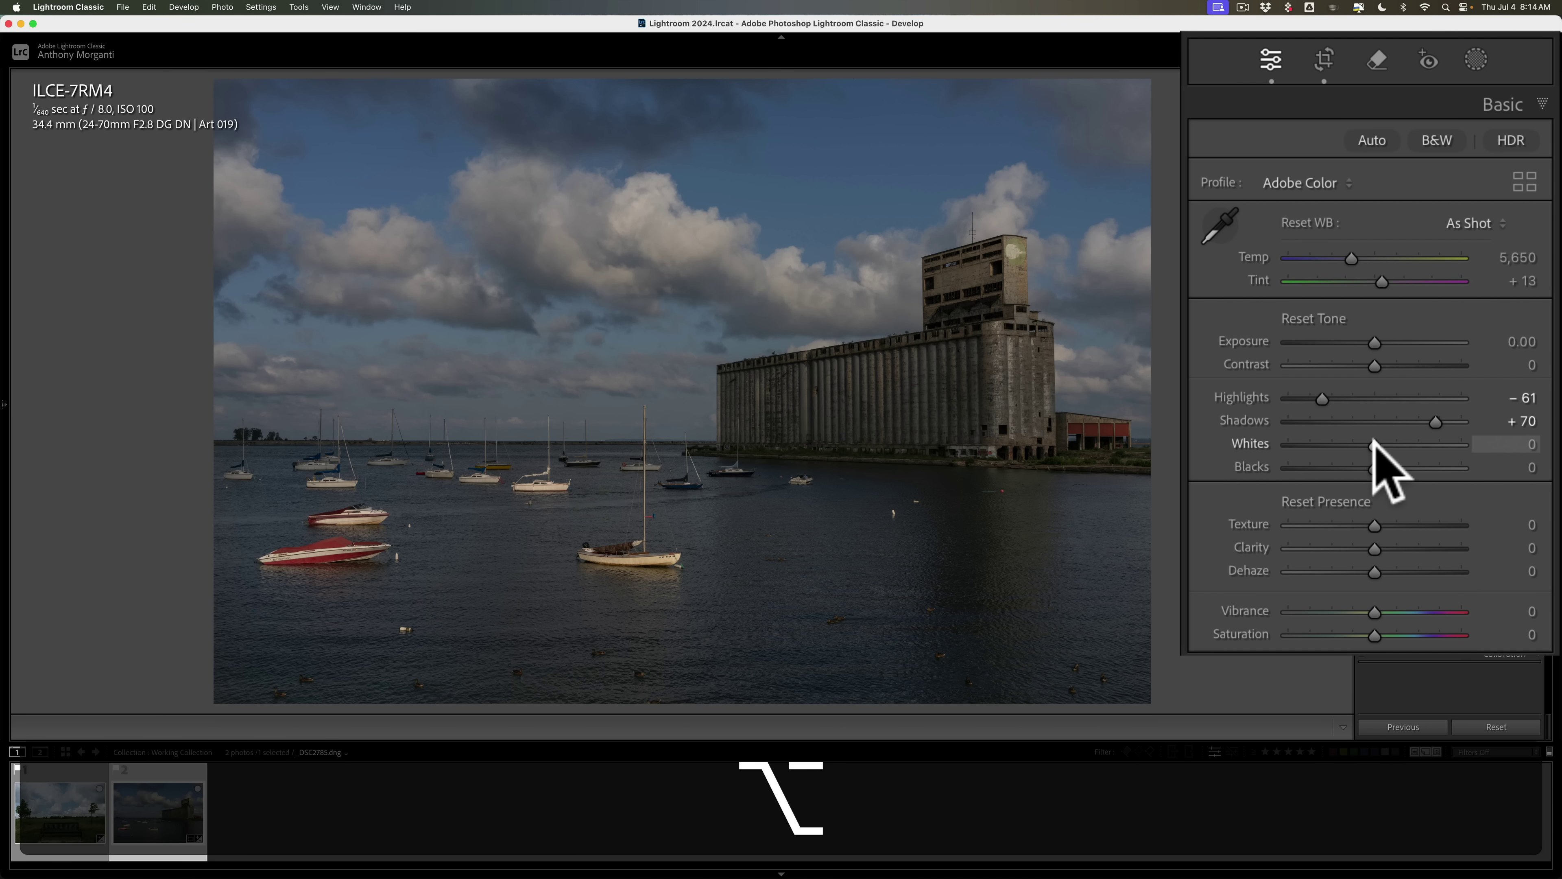
left_click(1374, 442, "alt")
left_click_drag(1374, 442, 1426, 444)
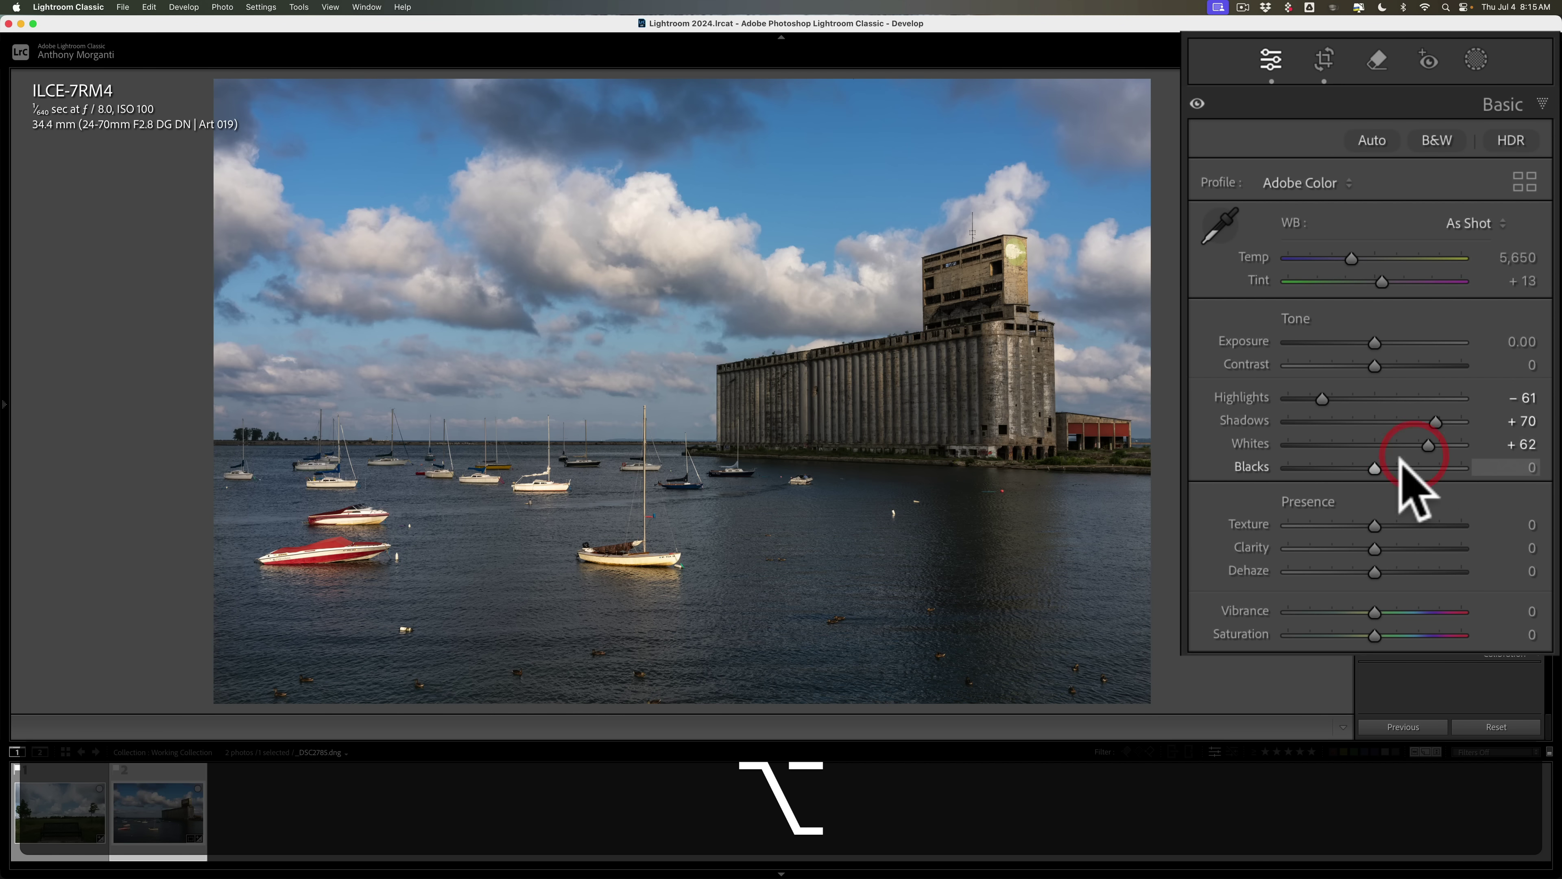
key("alt")
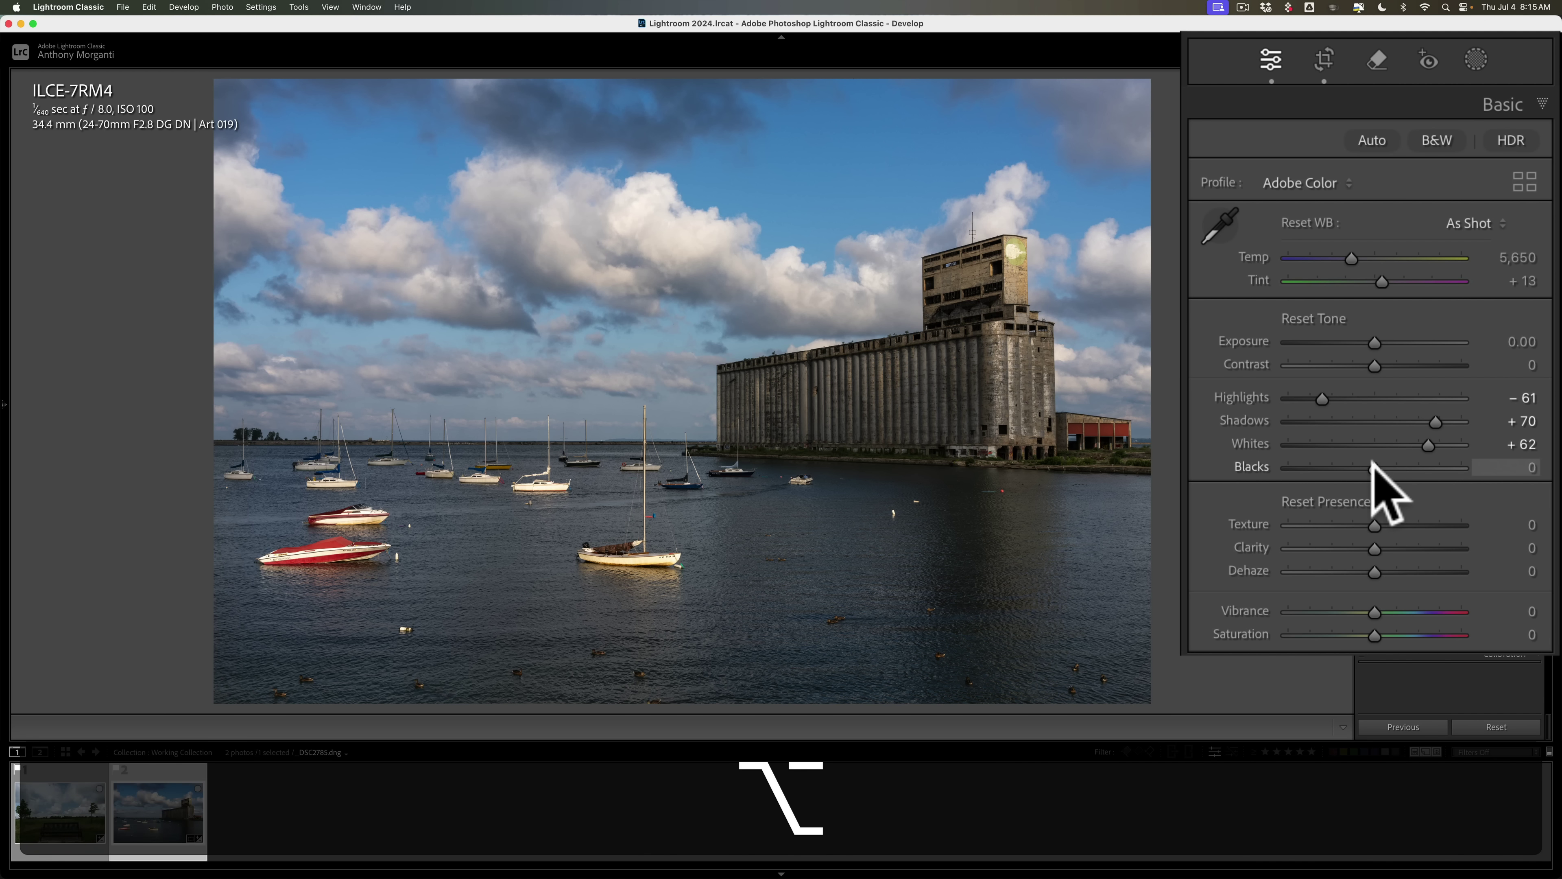
left_click_drag(1371, 466, 1371, 467)
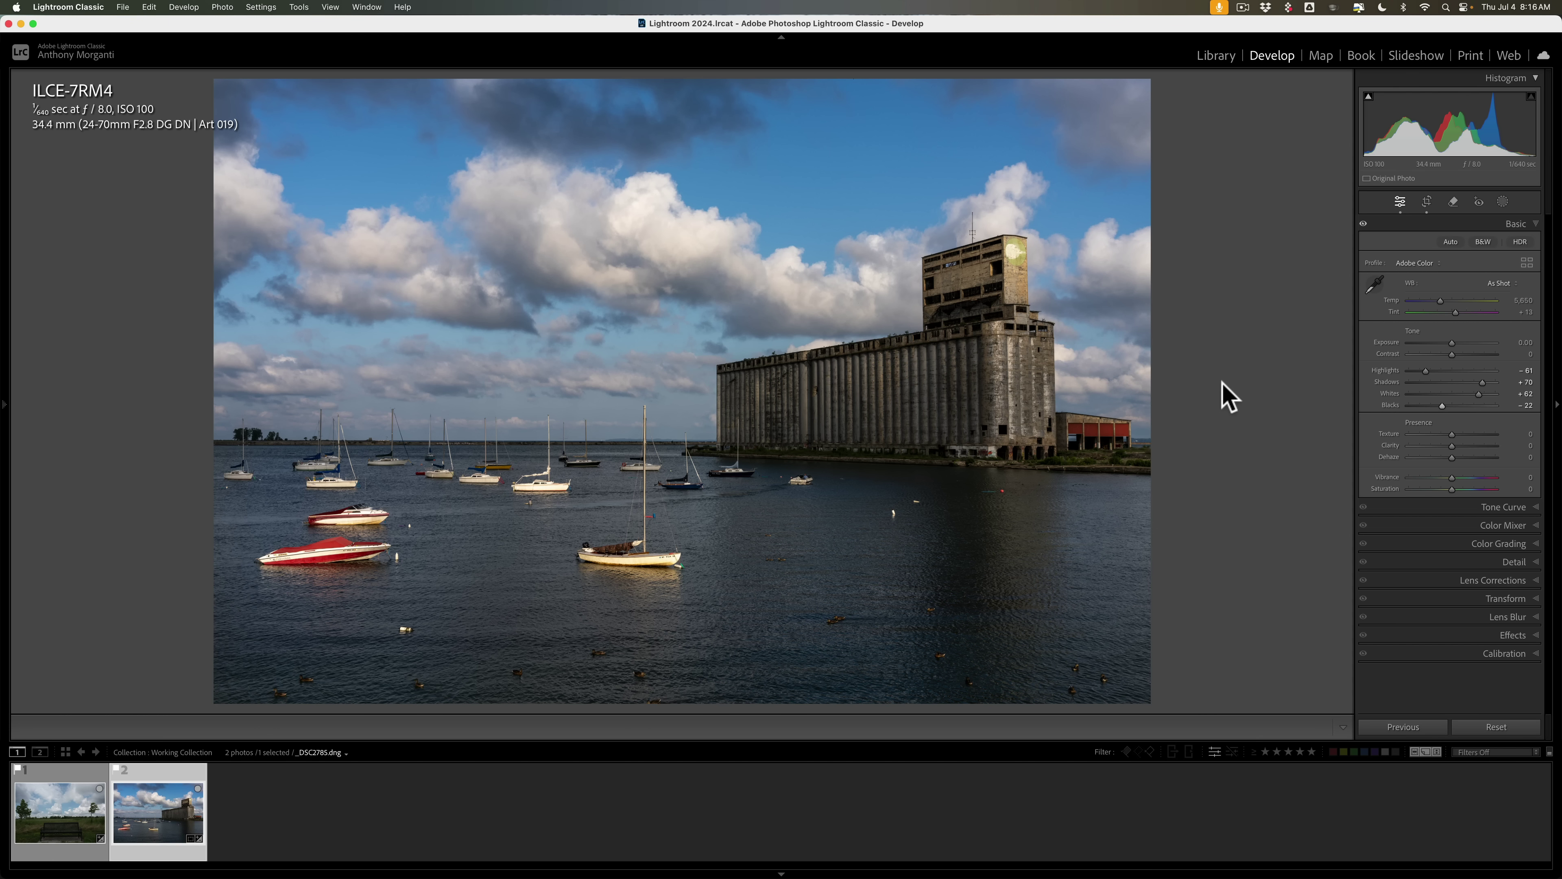
left_click(222, 7)
mouse_move(223, 79)
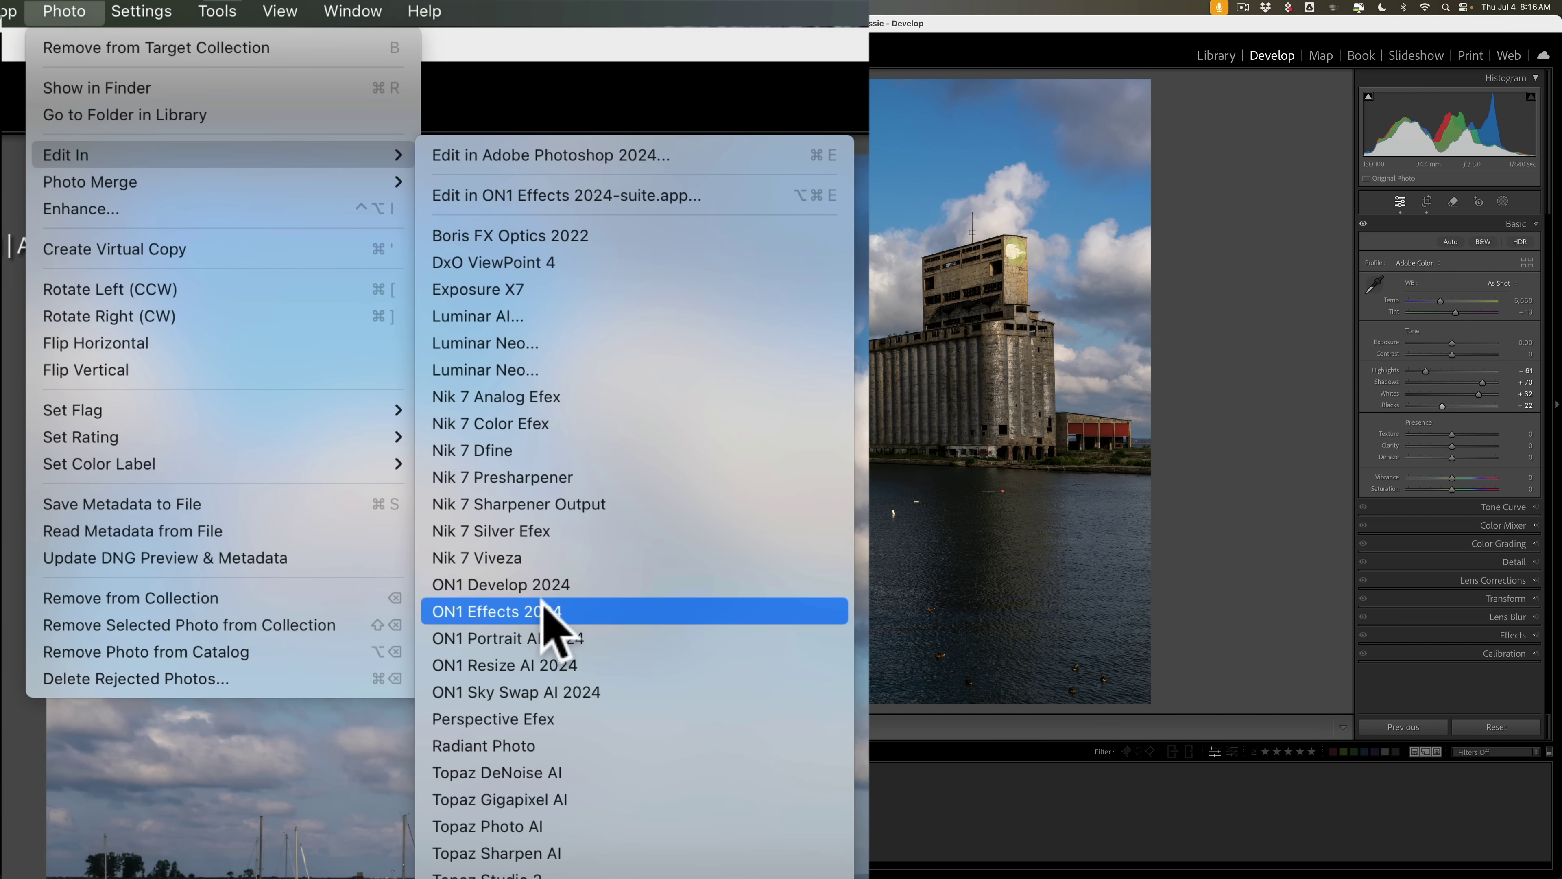
left_click(597, 611)
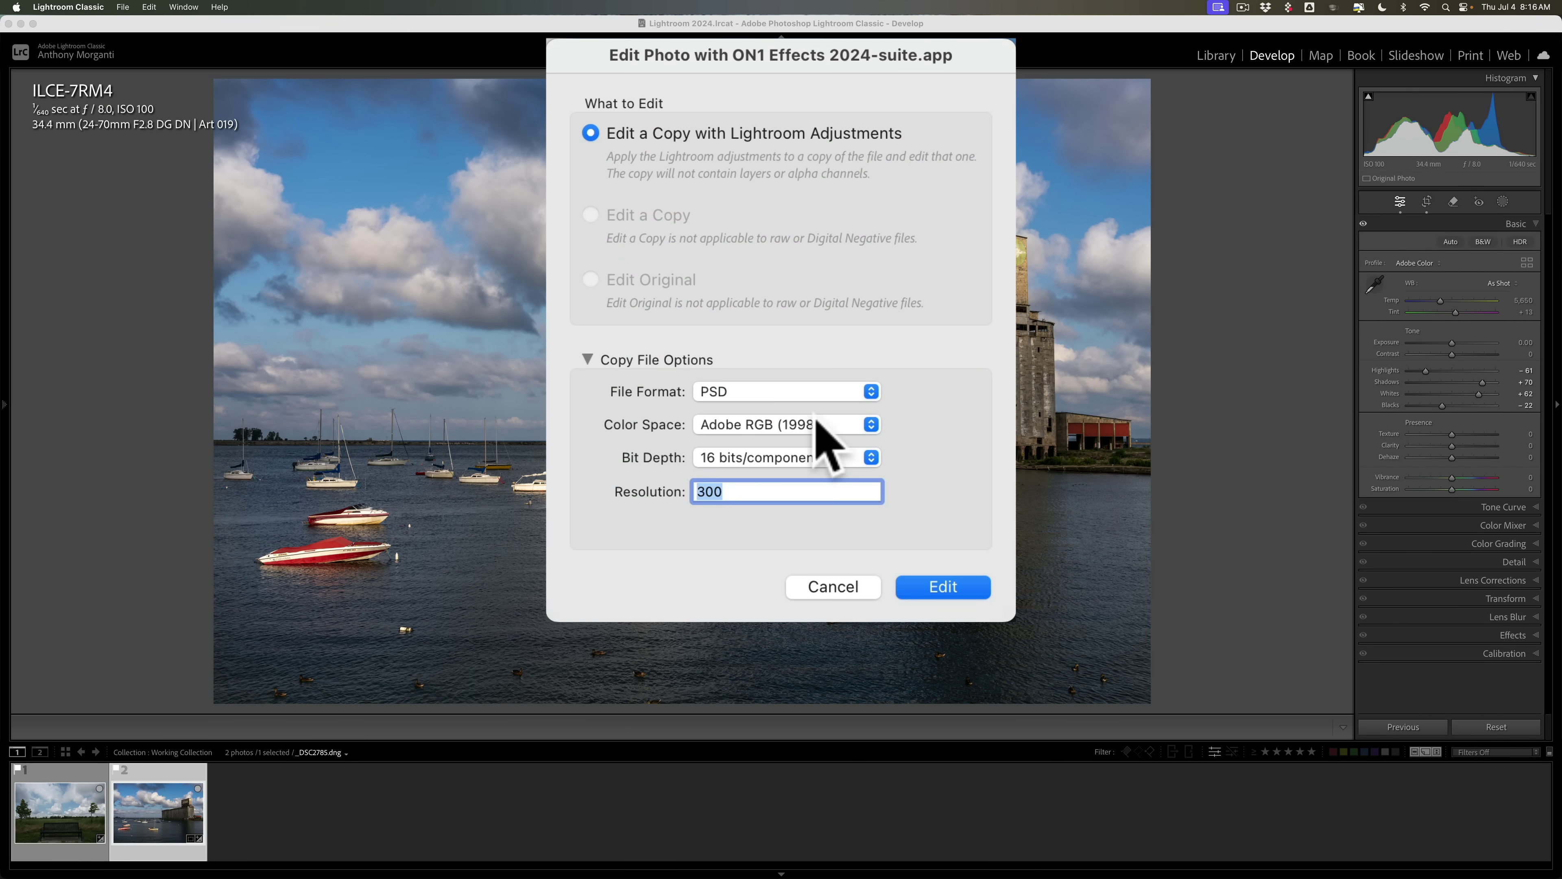
left_click(817, 392)
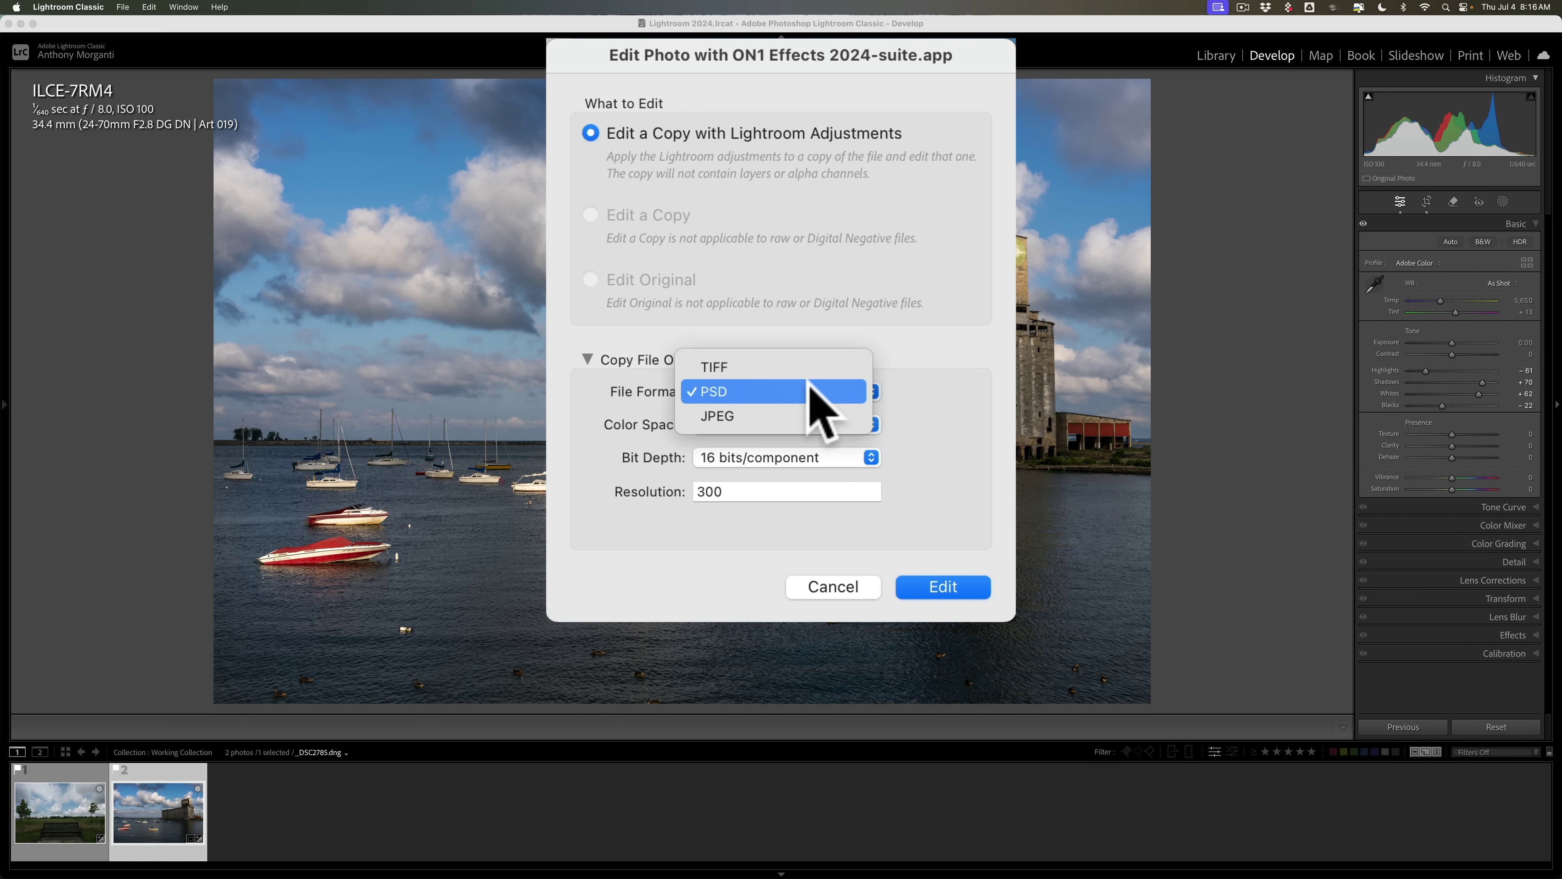
left_click(810, 388)
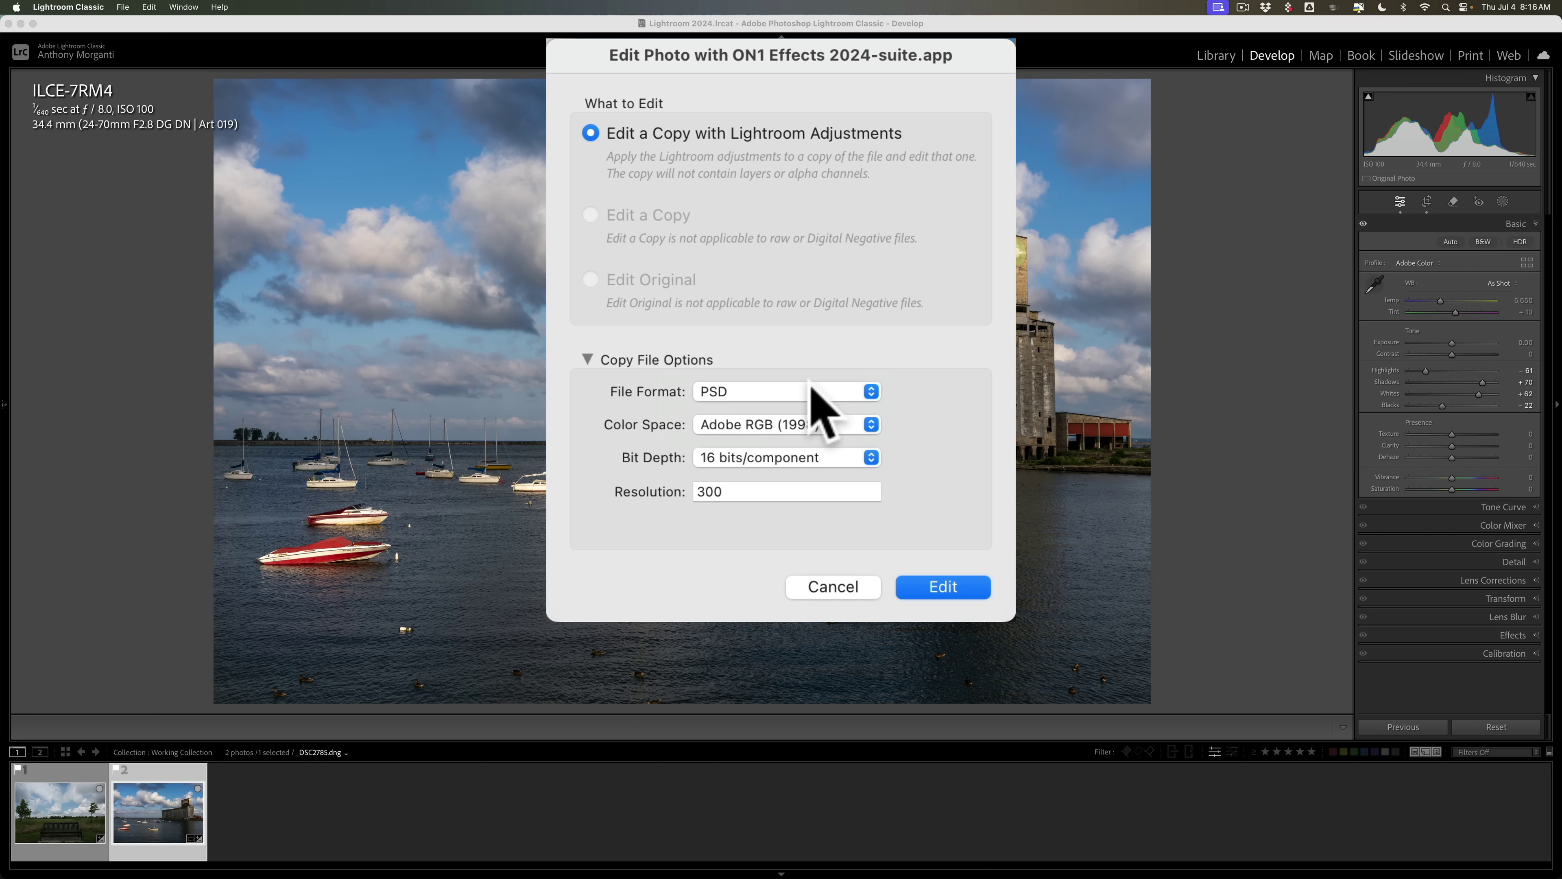
left_click(831, 584)
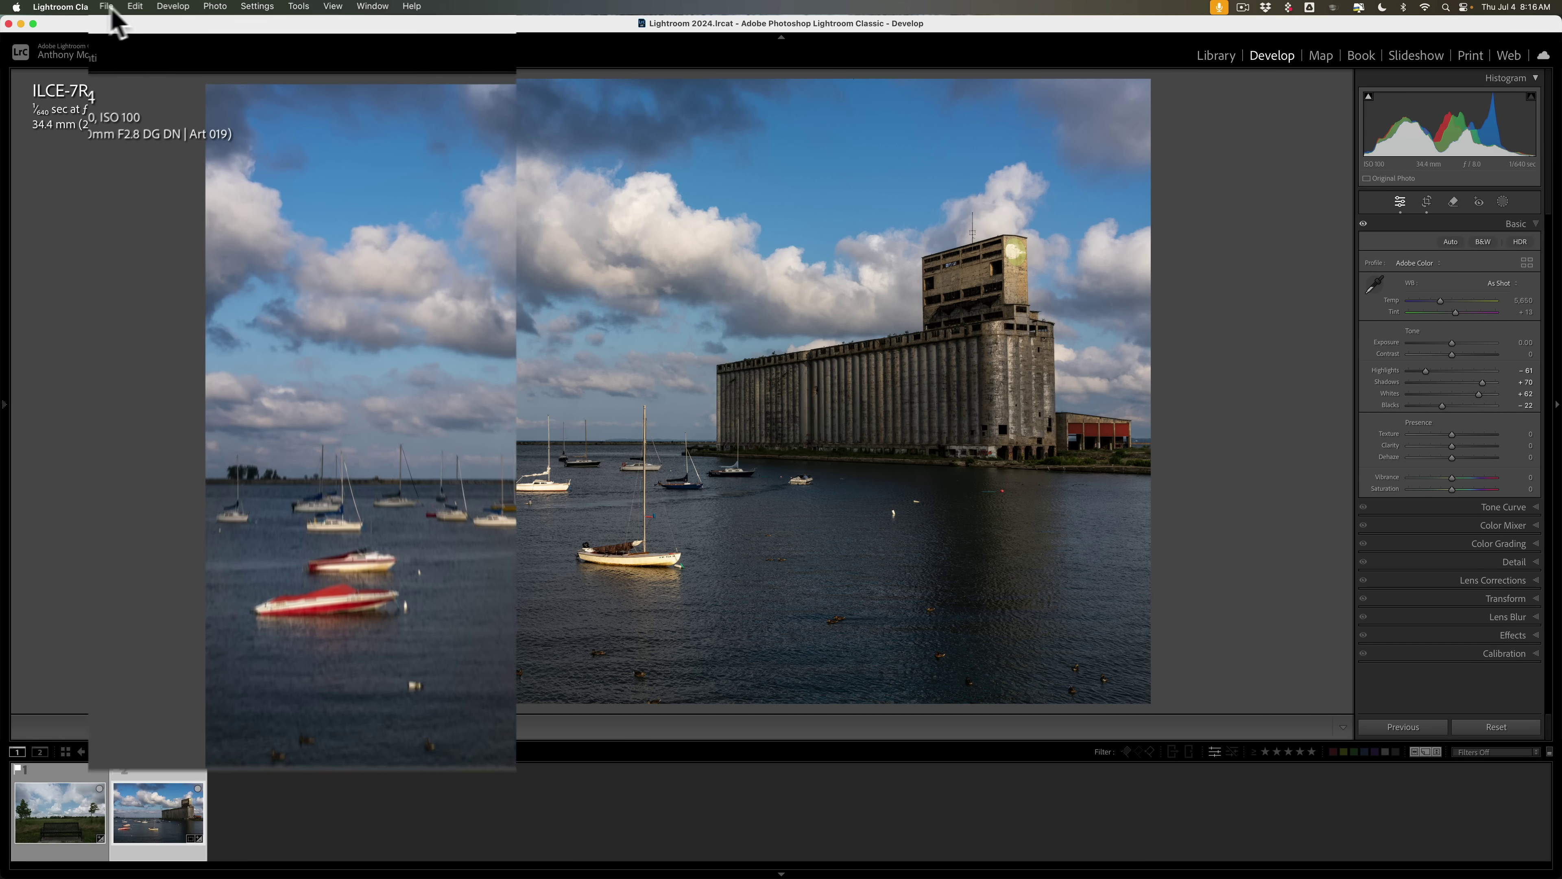
Step: Send the harbor photo to ON1 Effects 2024 via File > Plug-in Extras
left_click(122, 7)
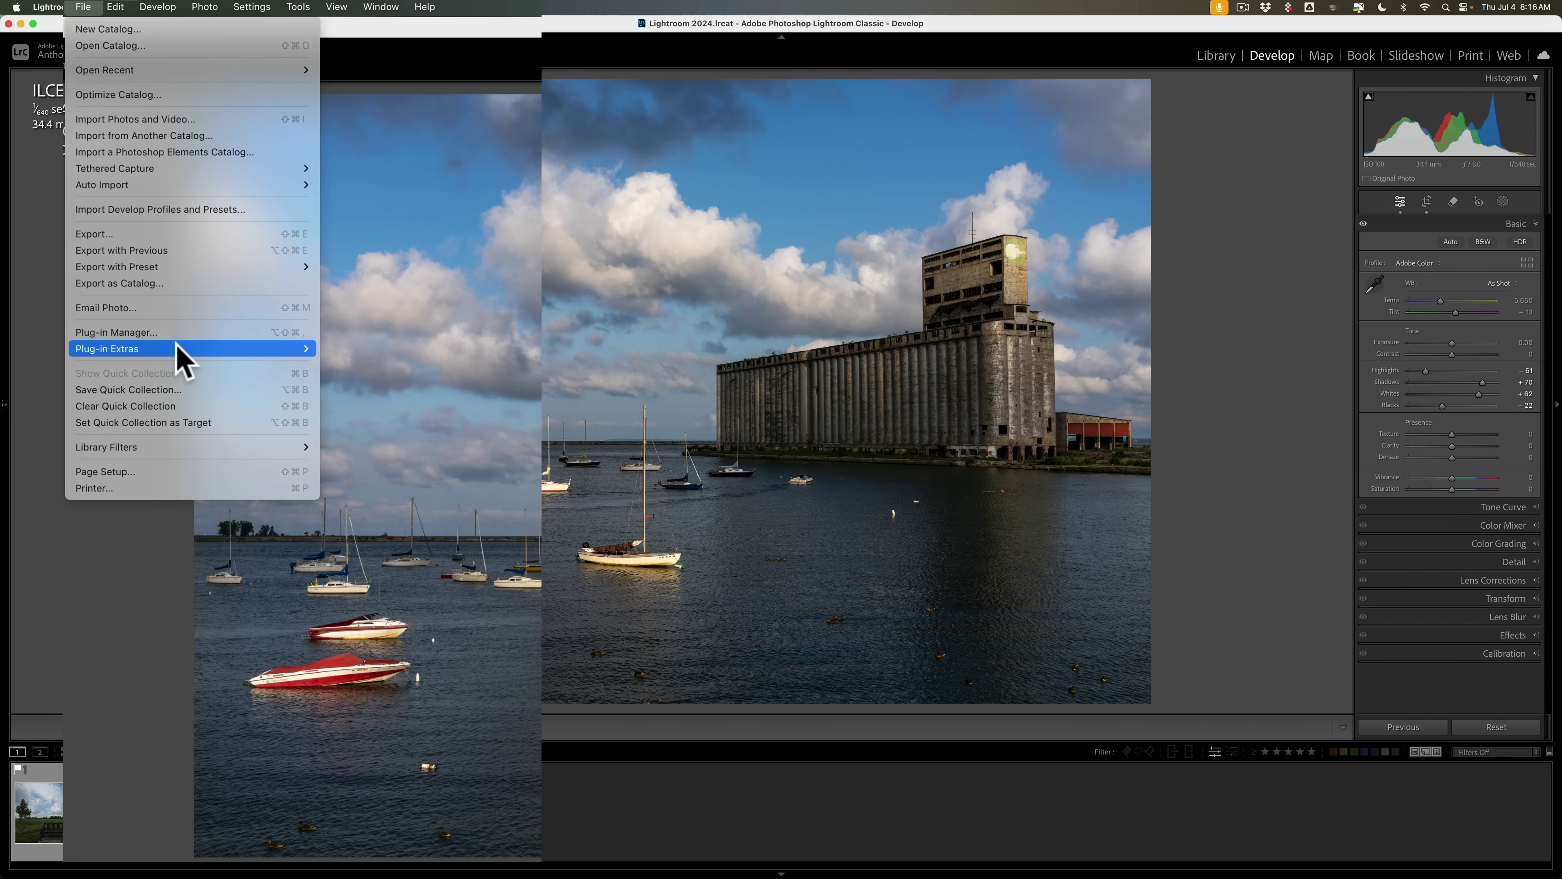
mouse_move(178, 349)
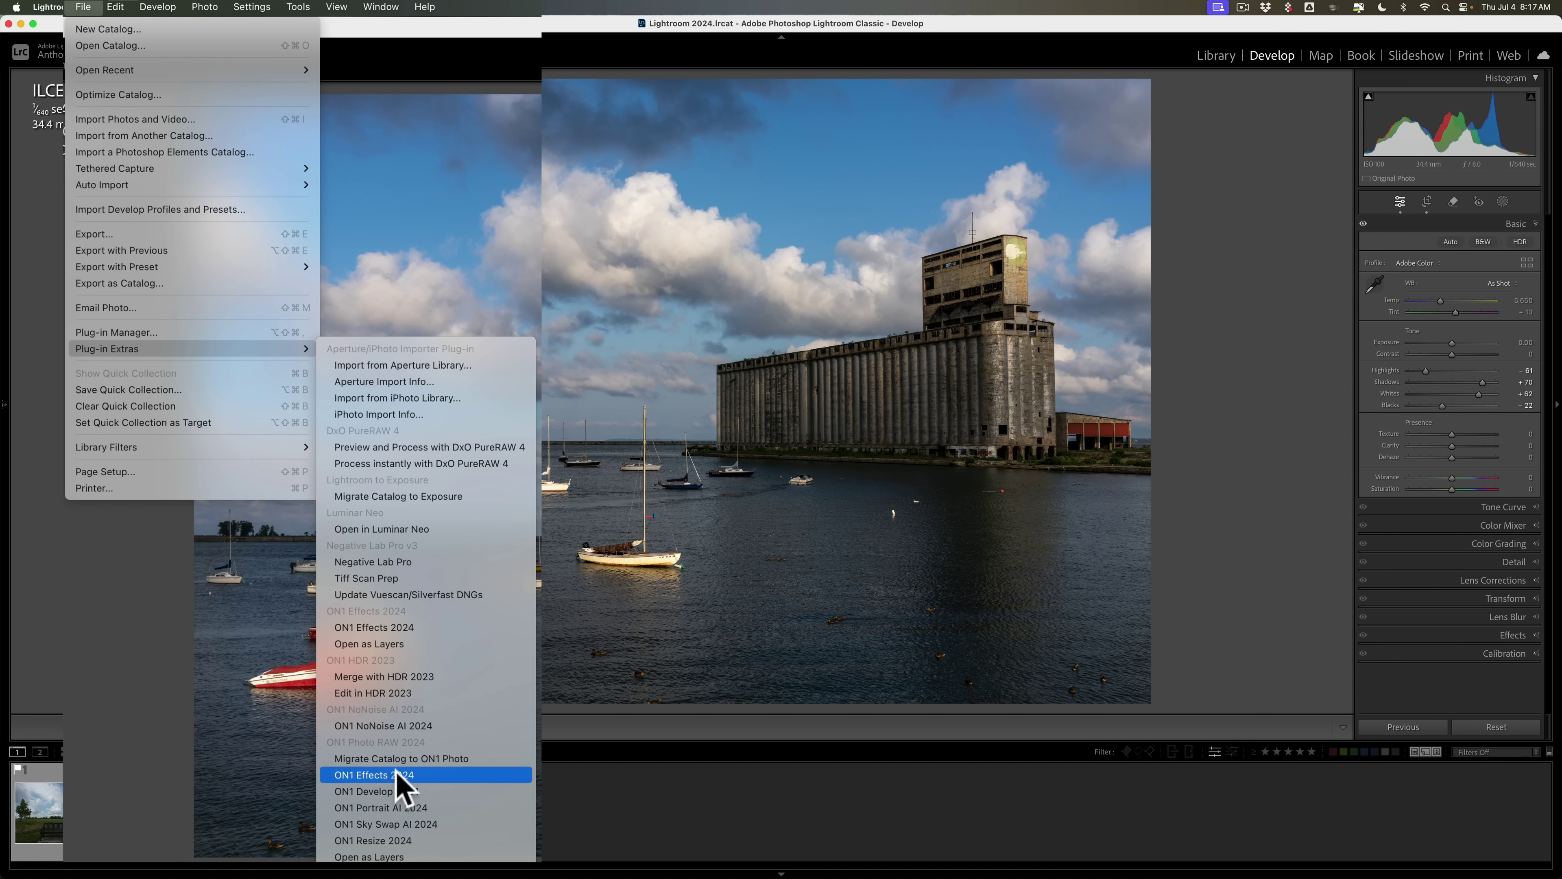
left_click(397, 635)
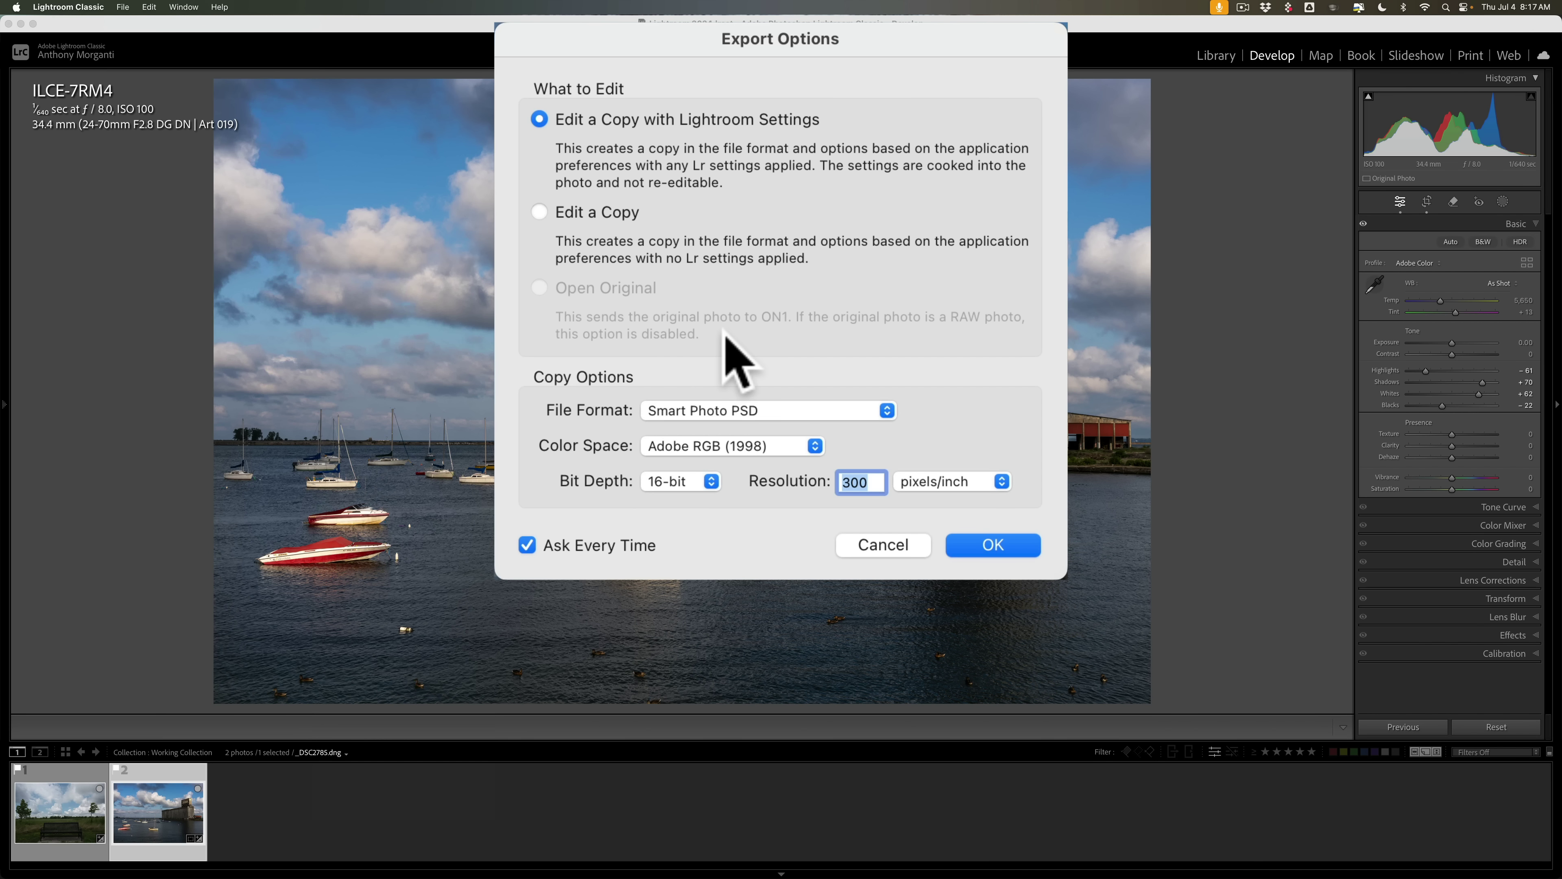
Step: Export the copy as a 16-bit ProPhoto RGB DNG (No Layers) to ON1 Effects
left_click(870, 404)
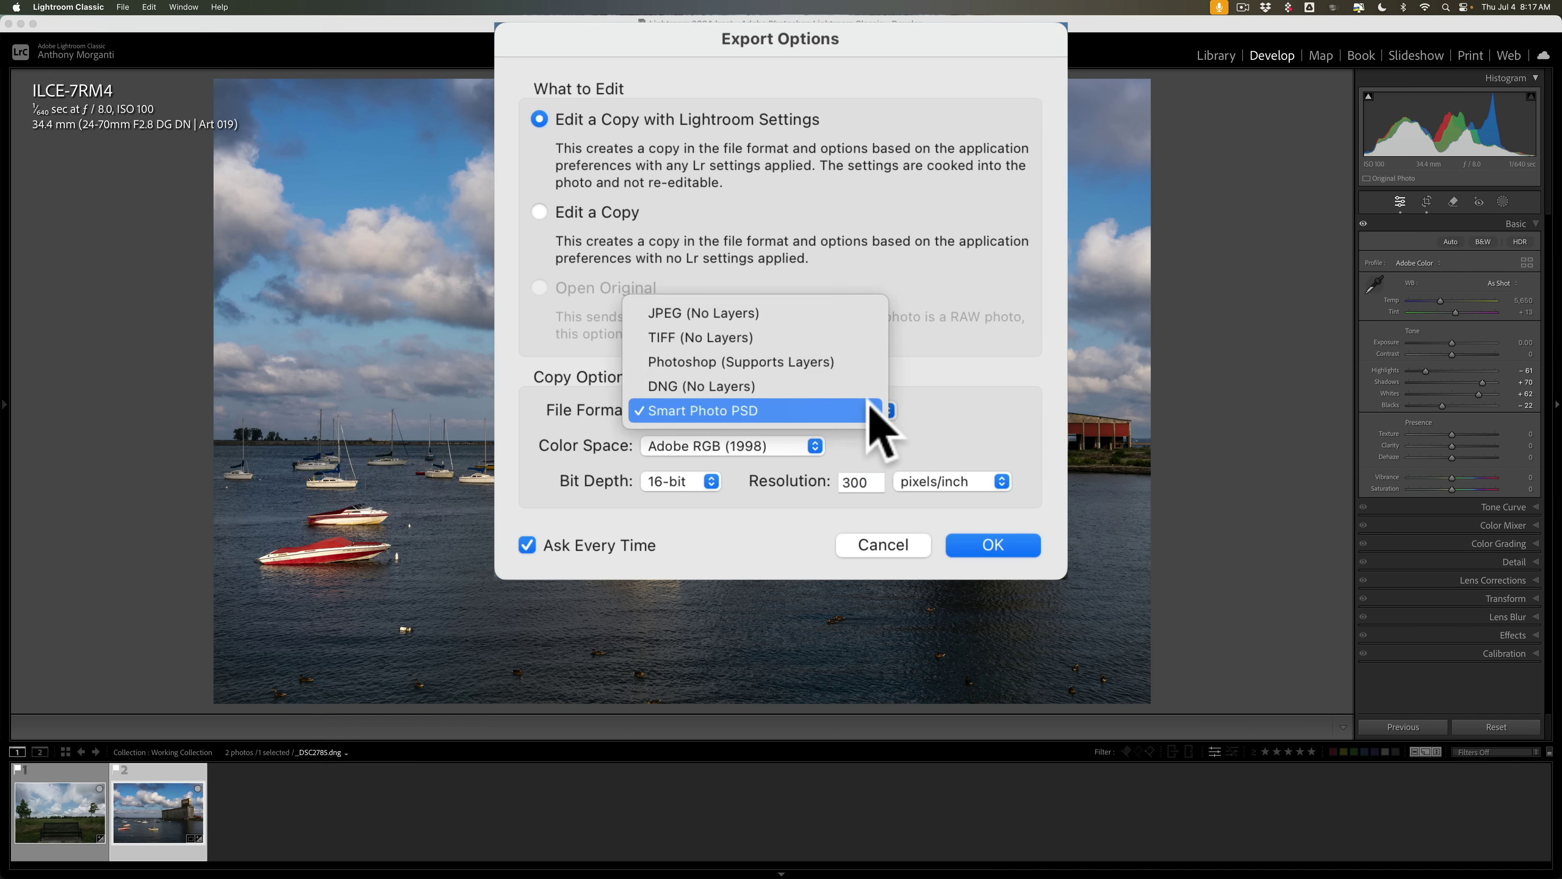
left_click(800, 385)
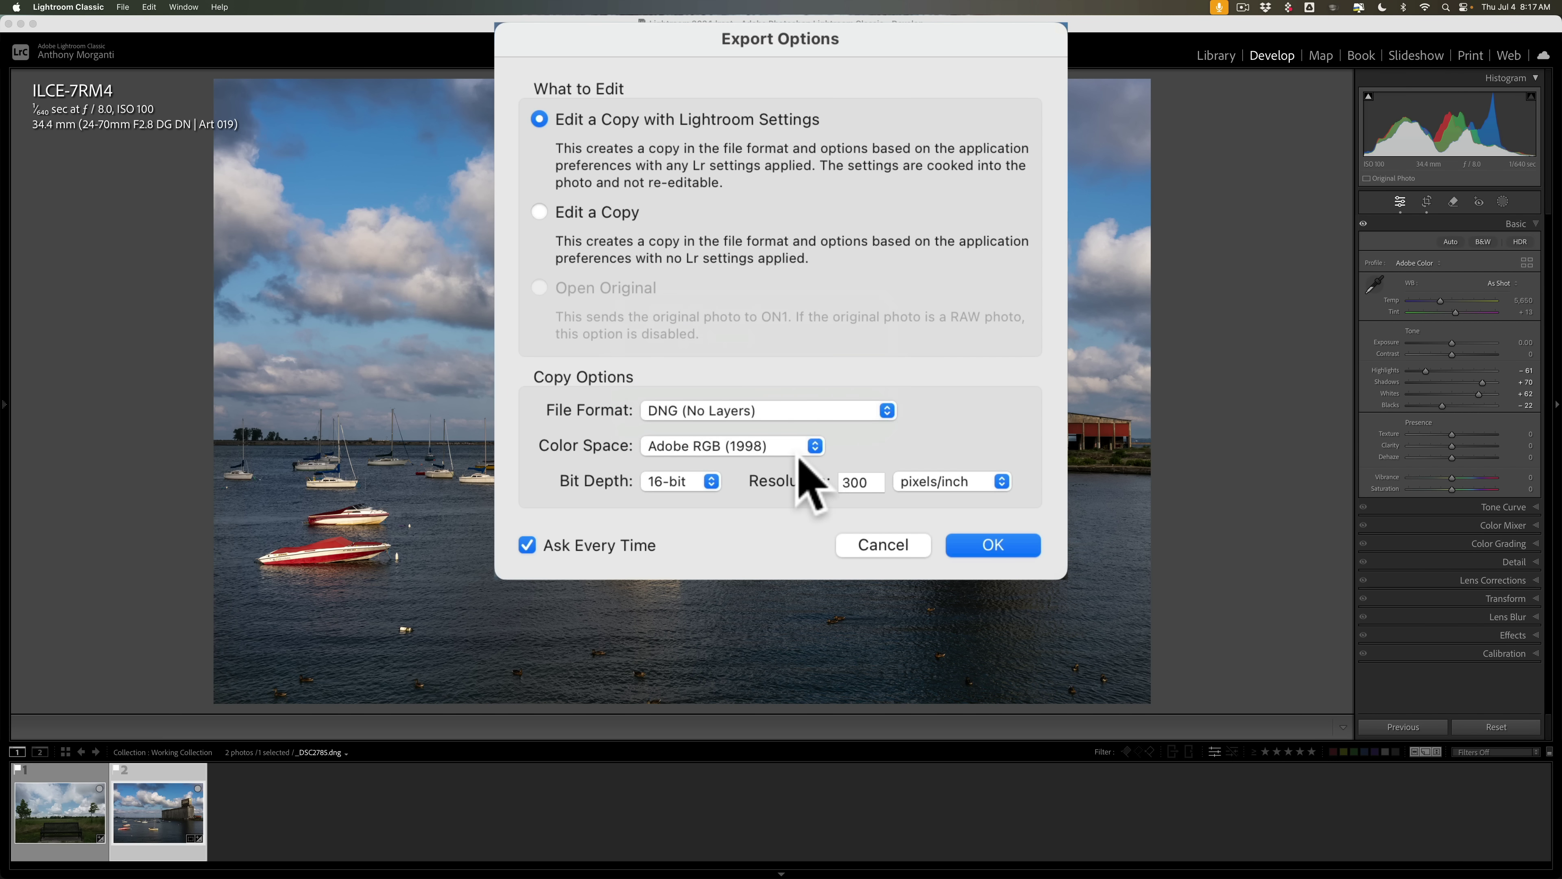
left_click(813, 445)
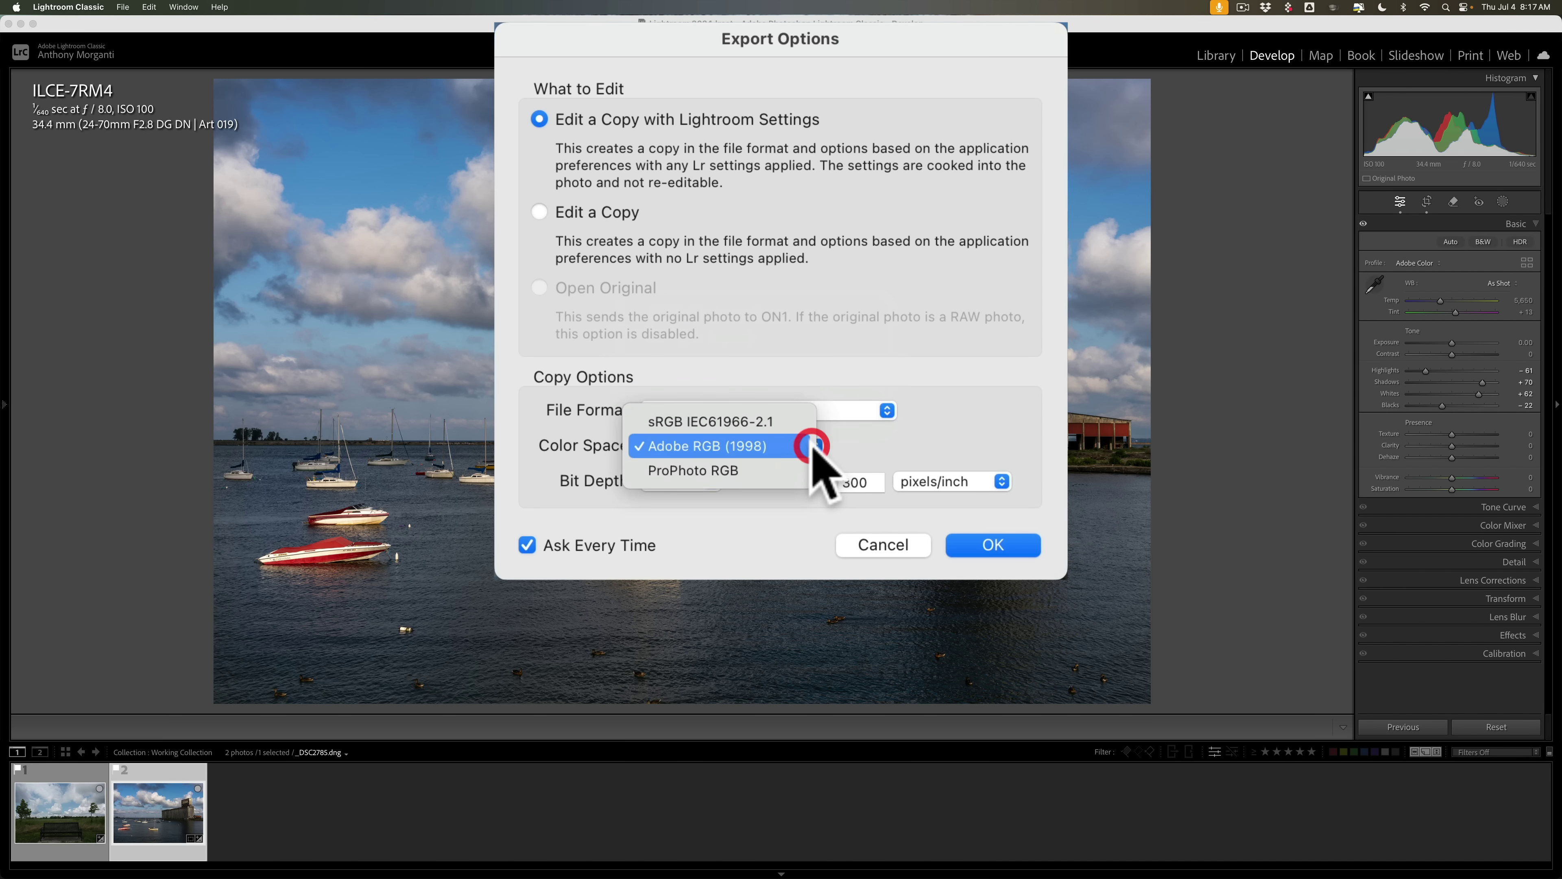
left_click(715, 471)
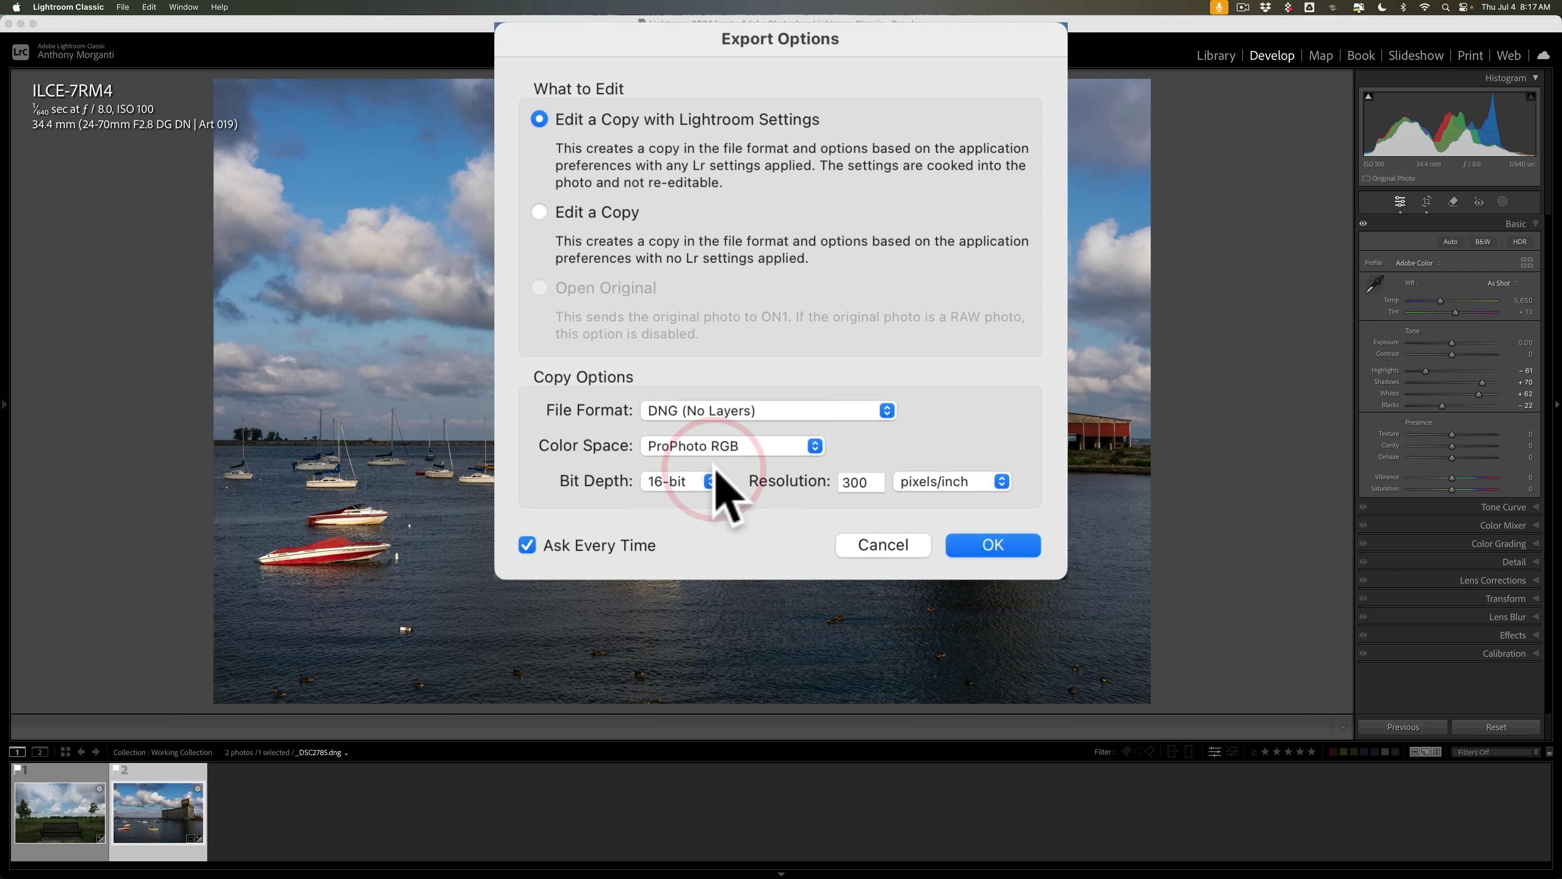
left_click(713, 481)
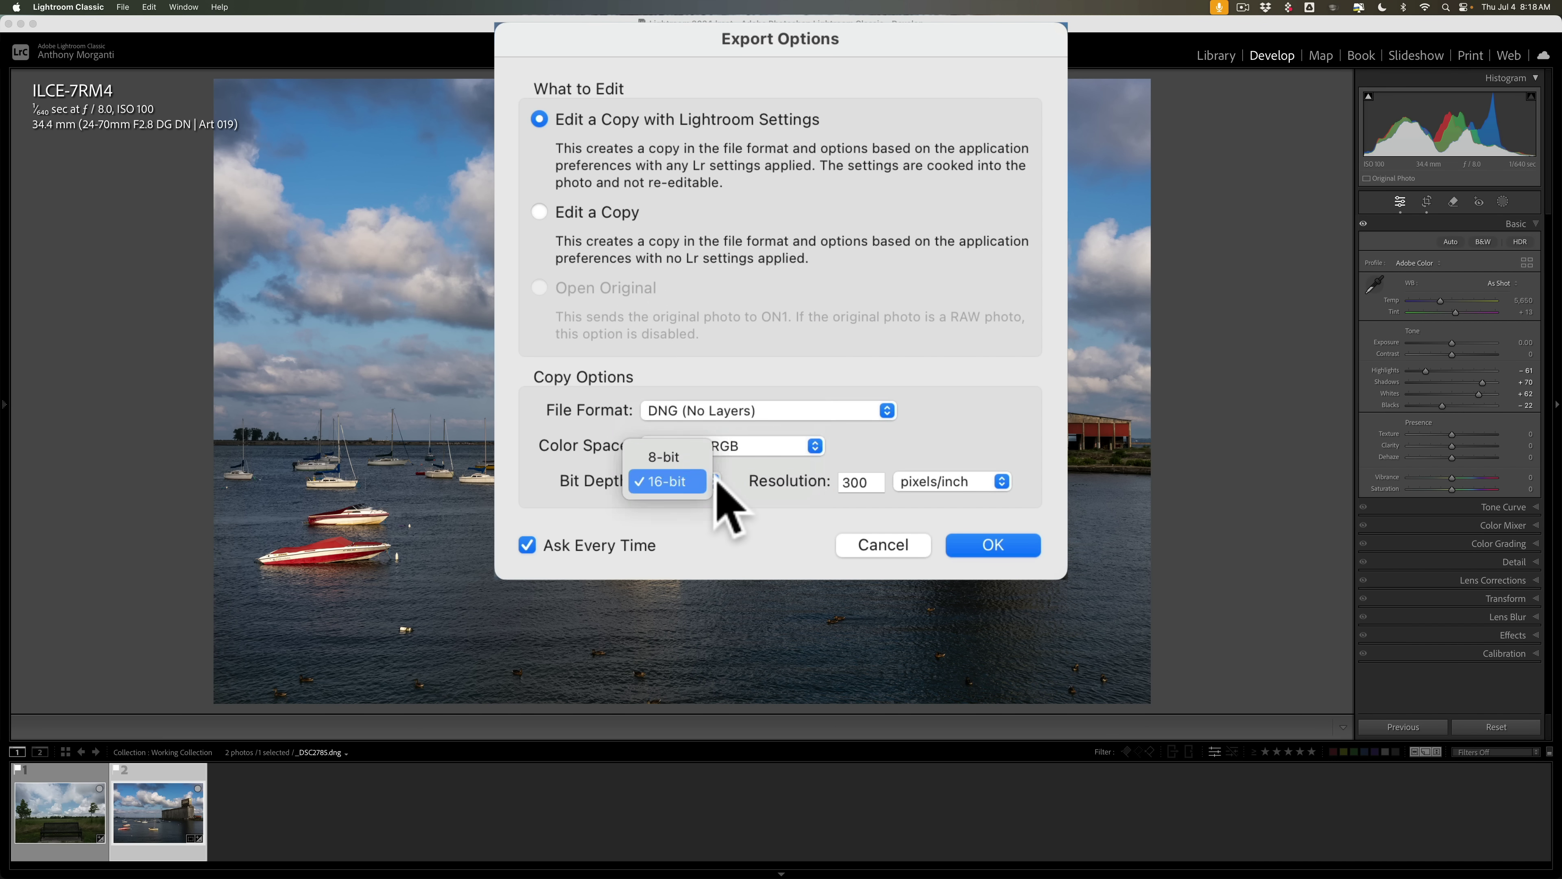
left_click(758, 488)
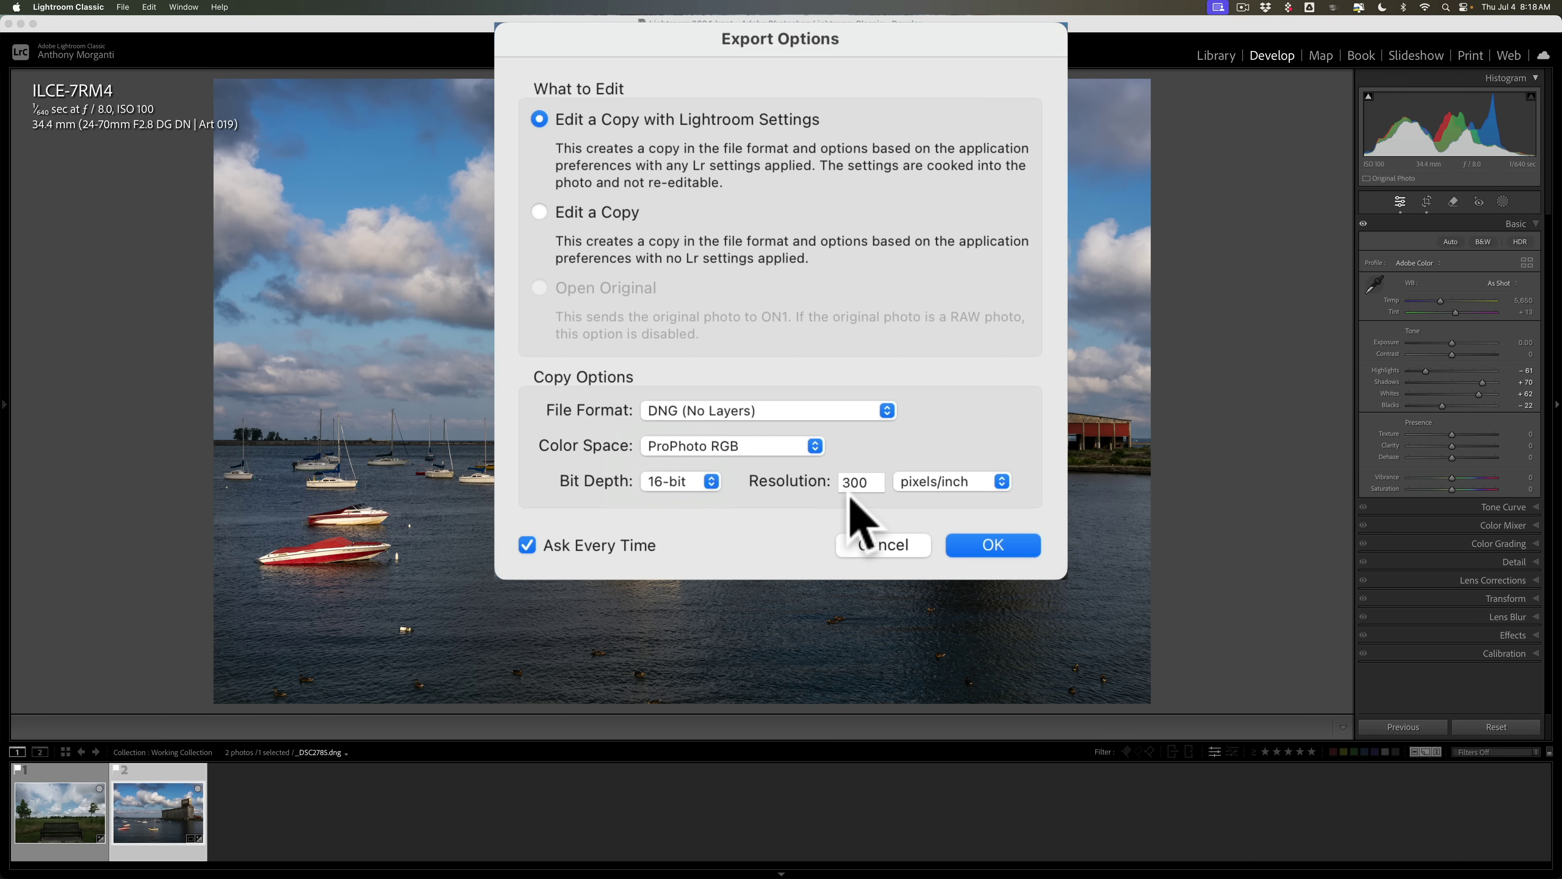
left_click(997, 544)
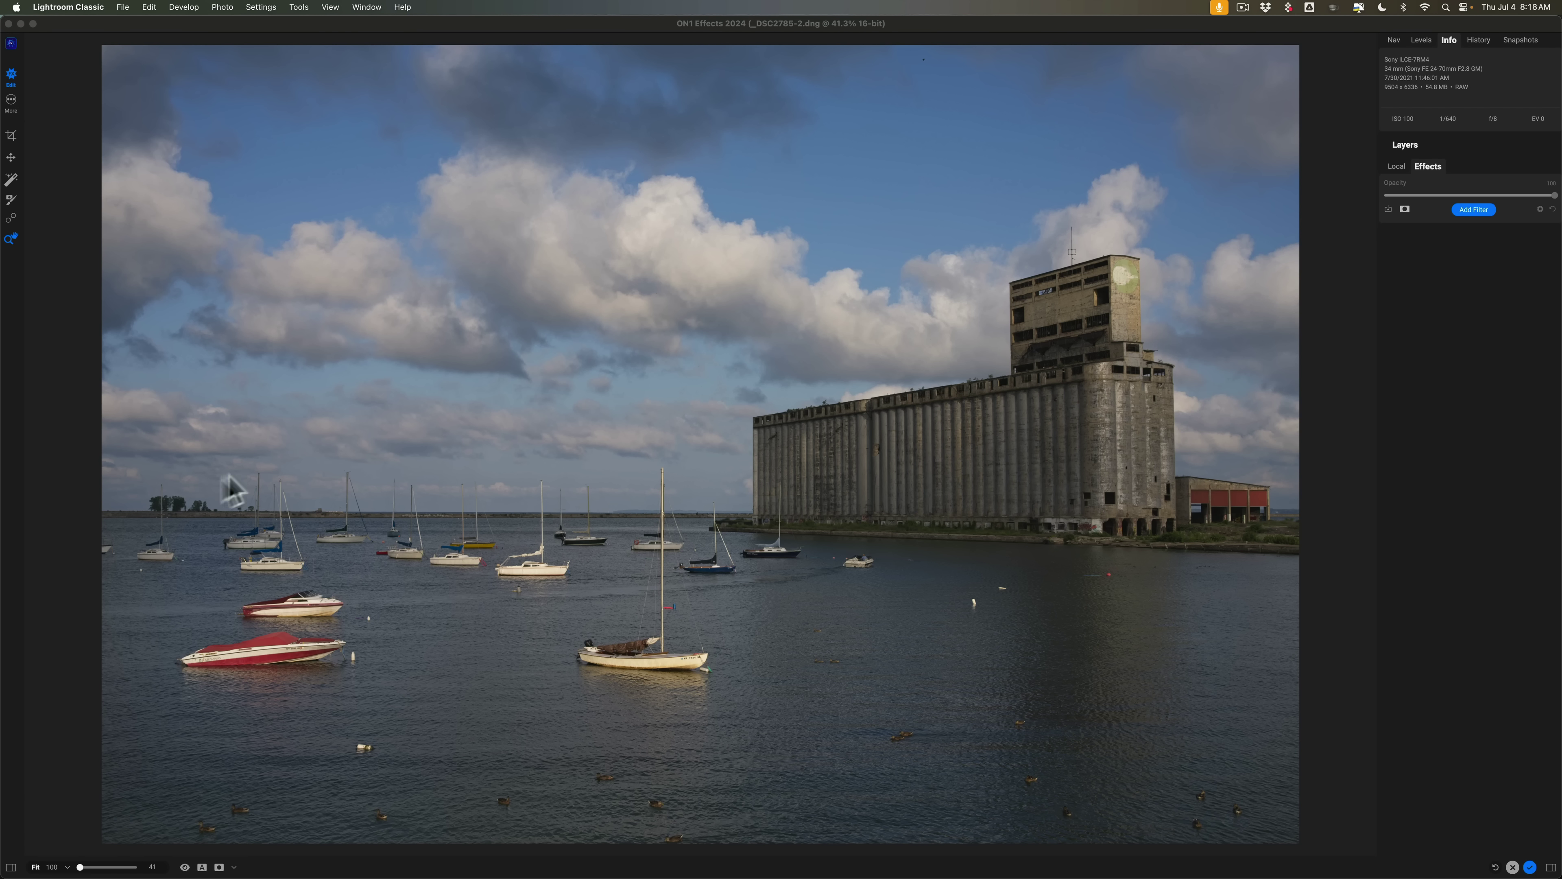
Step: Zoom the harbor copy to 100% to inspect the boats, then fit the whole photo again
left_click(111, 551)
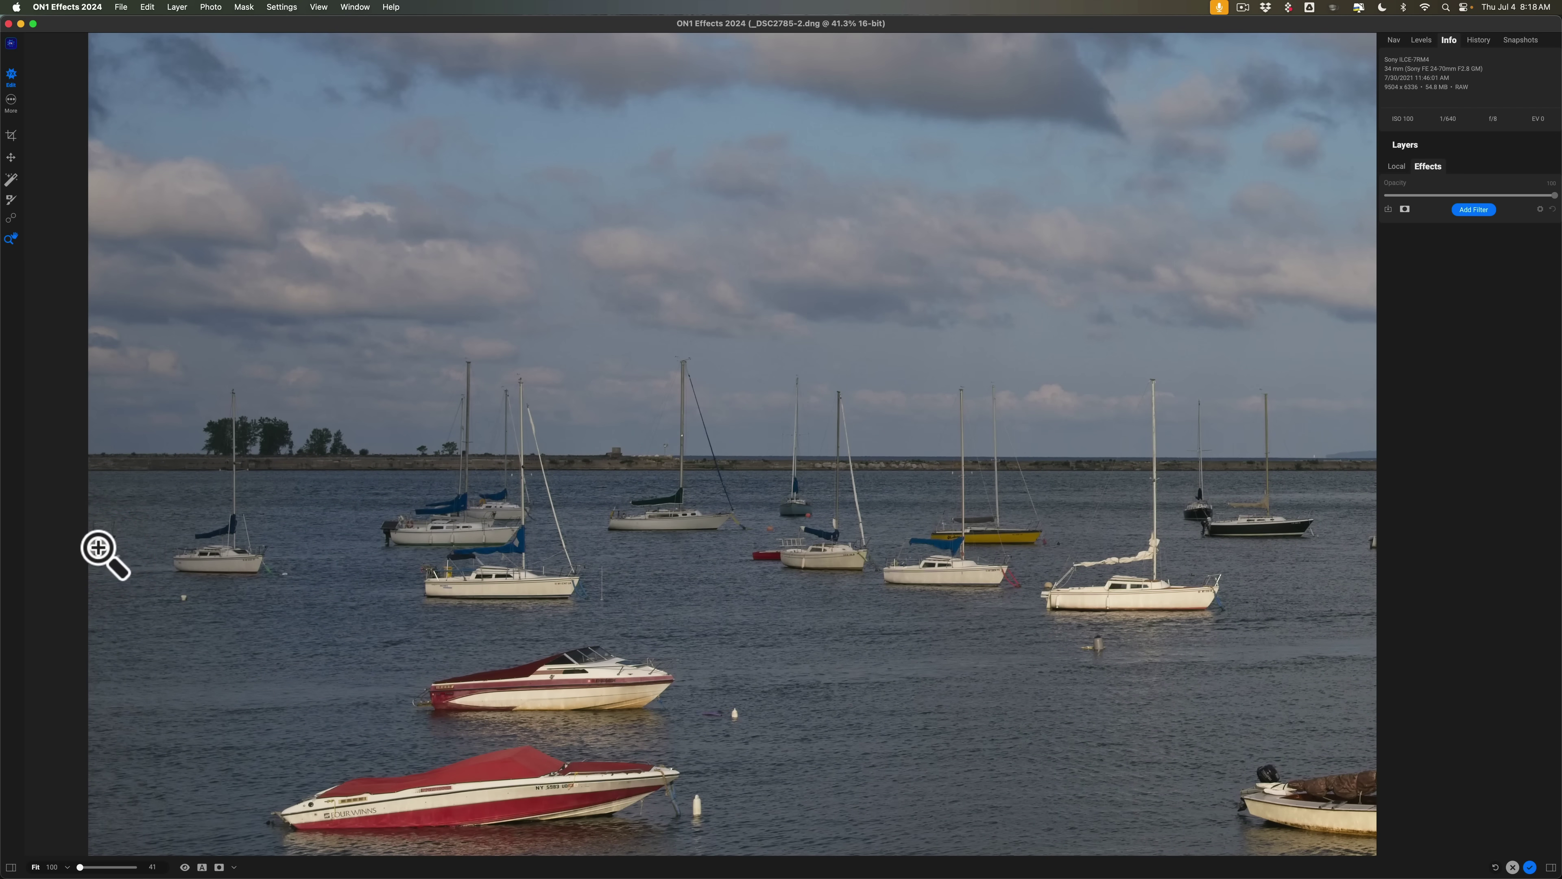
left_click(380, 527)
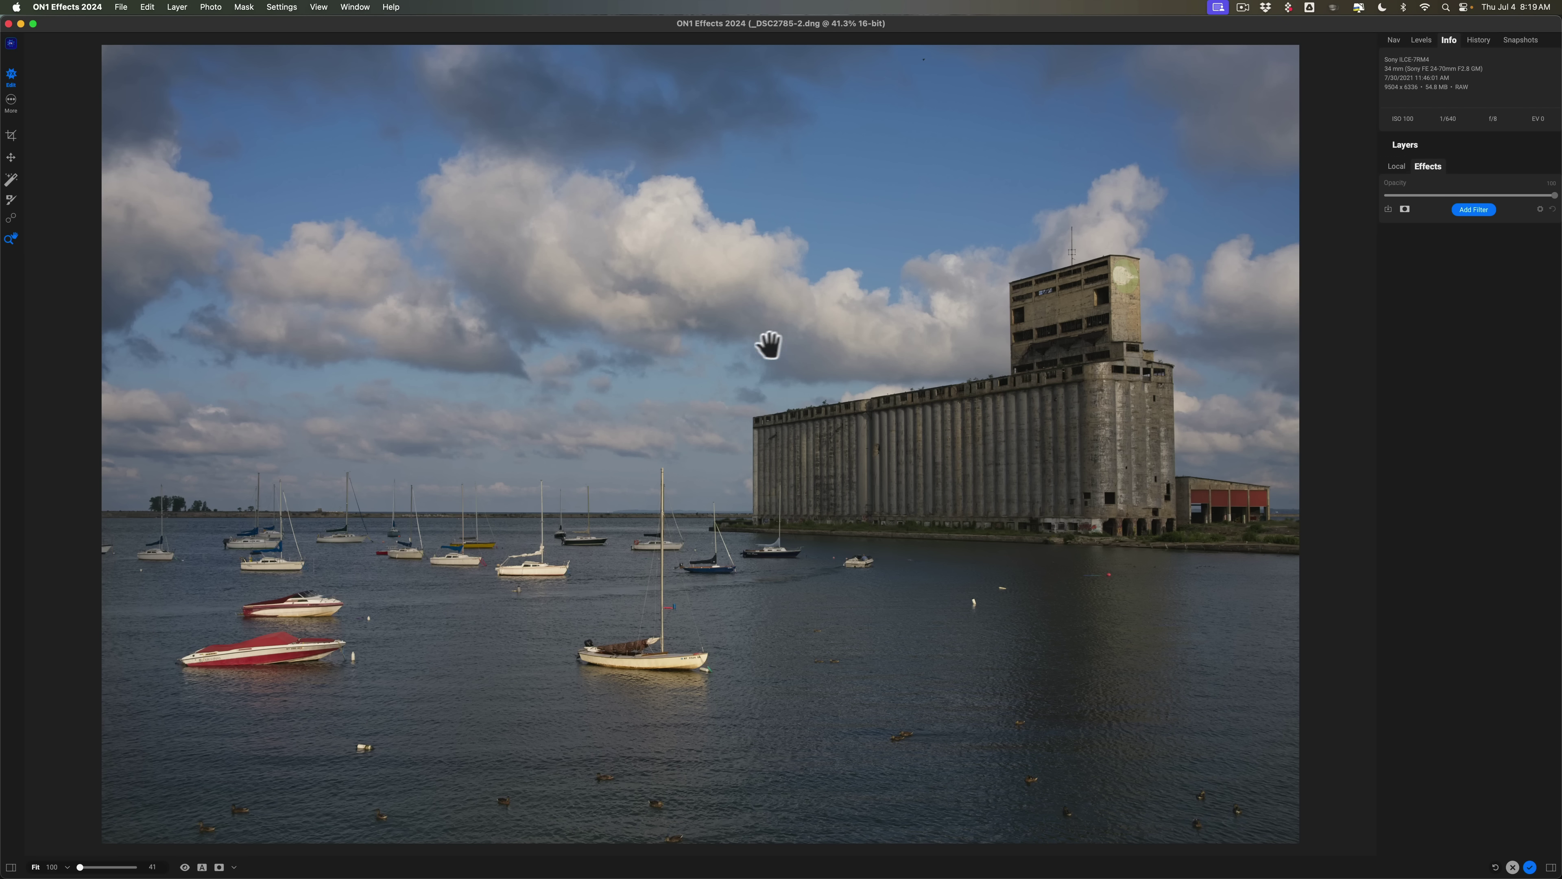
Step: Add a Black & White filter with Yellow 32, Green 55, Aqua −50 and Blue −85
left_click(1474, 209)
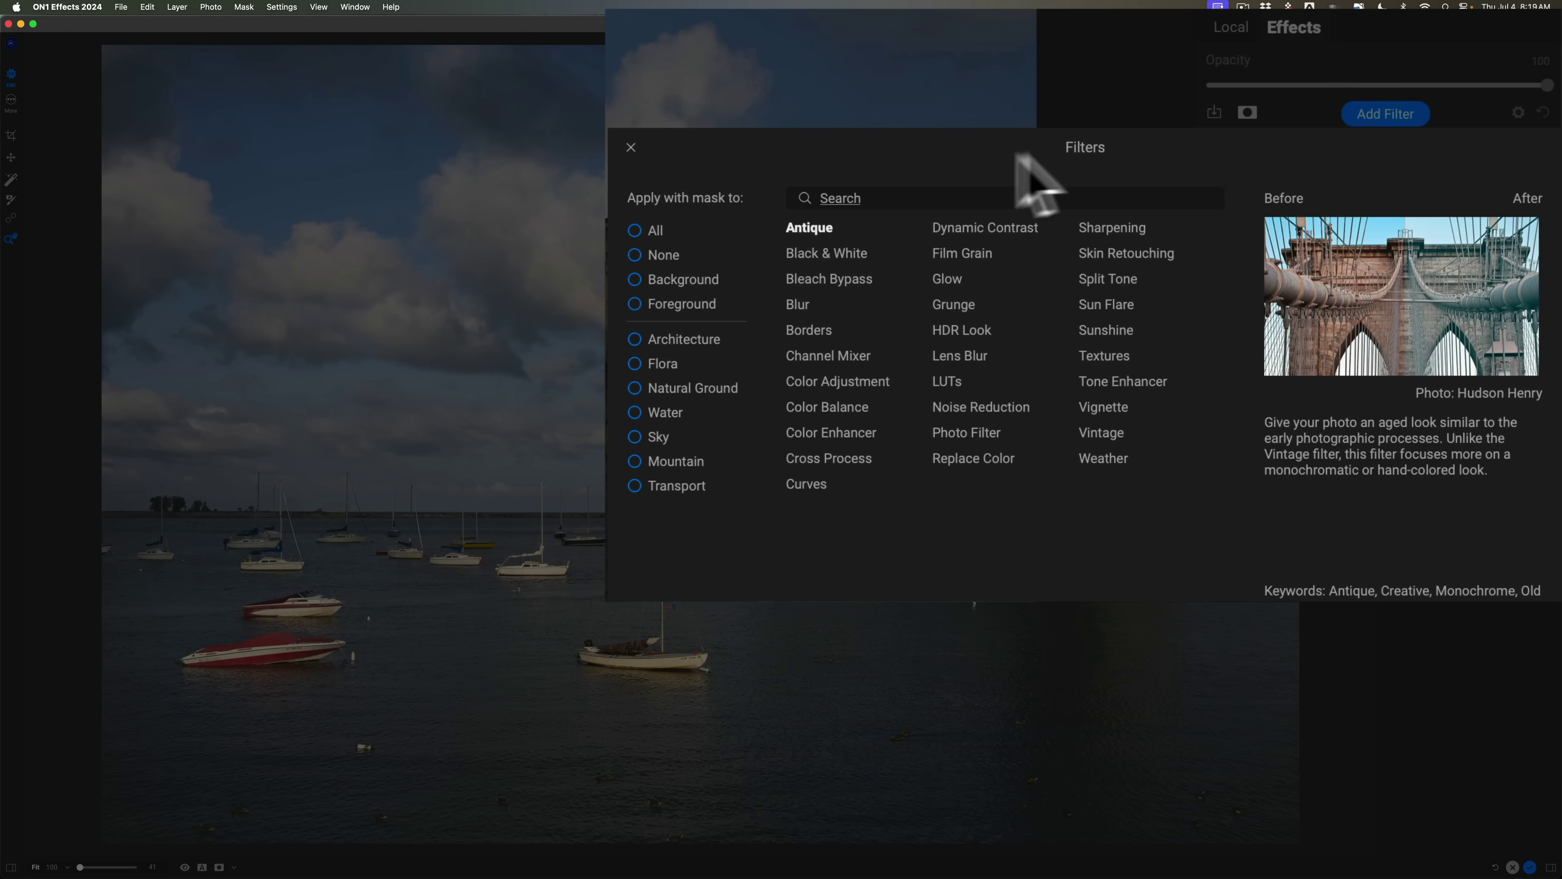
left_click(844, 245)
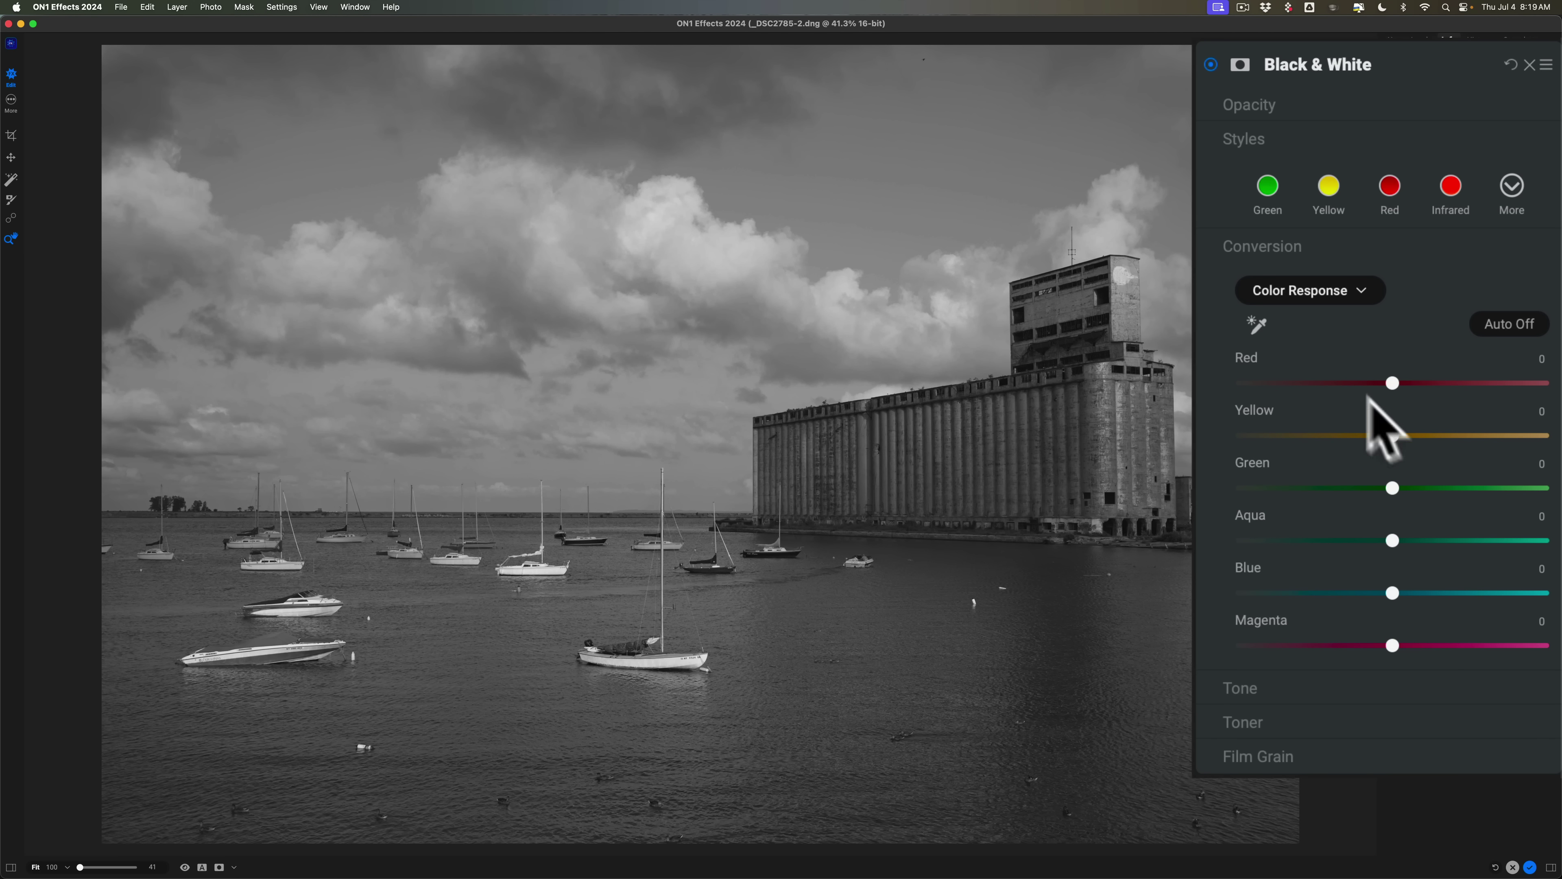
left_click_drag(1391, 436, 1477, 436)
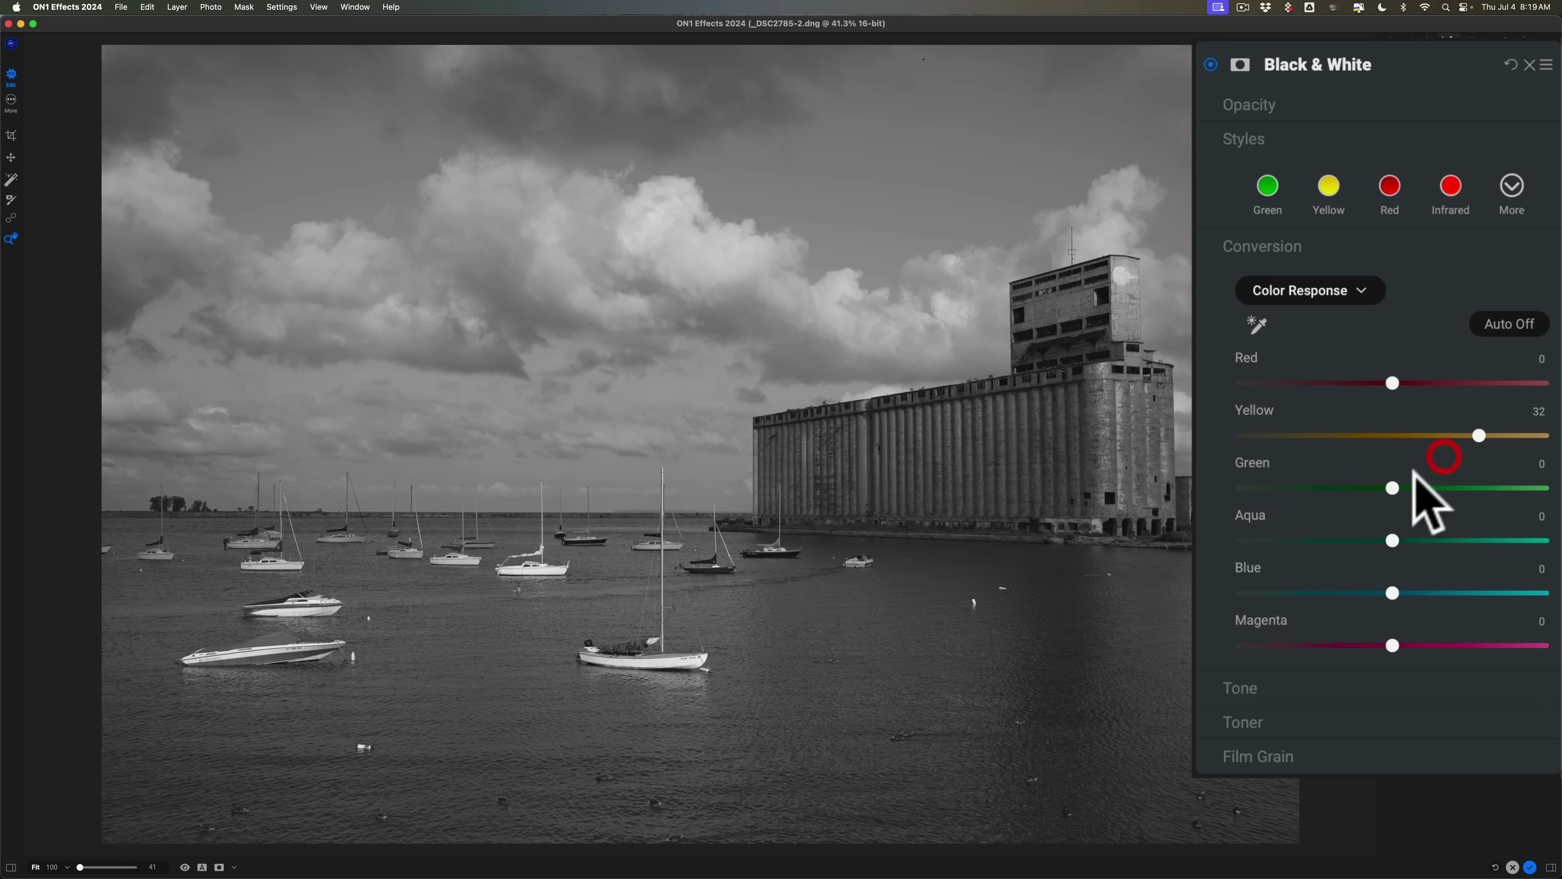
left_click_drag(1389, 487, 1508, 487)
left_click(1394, 540)
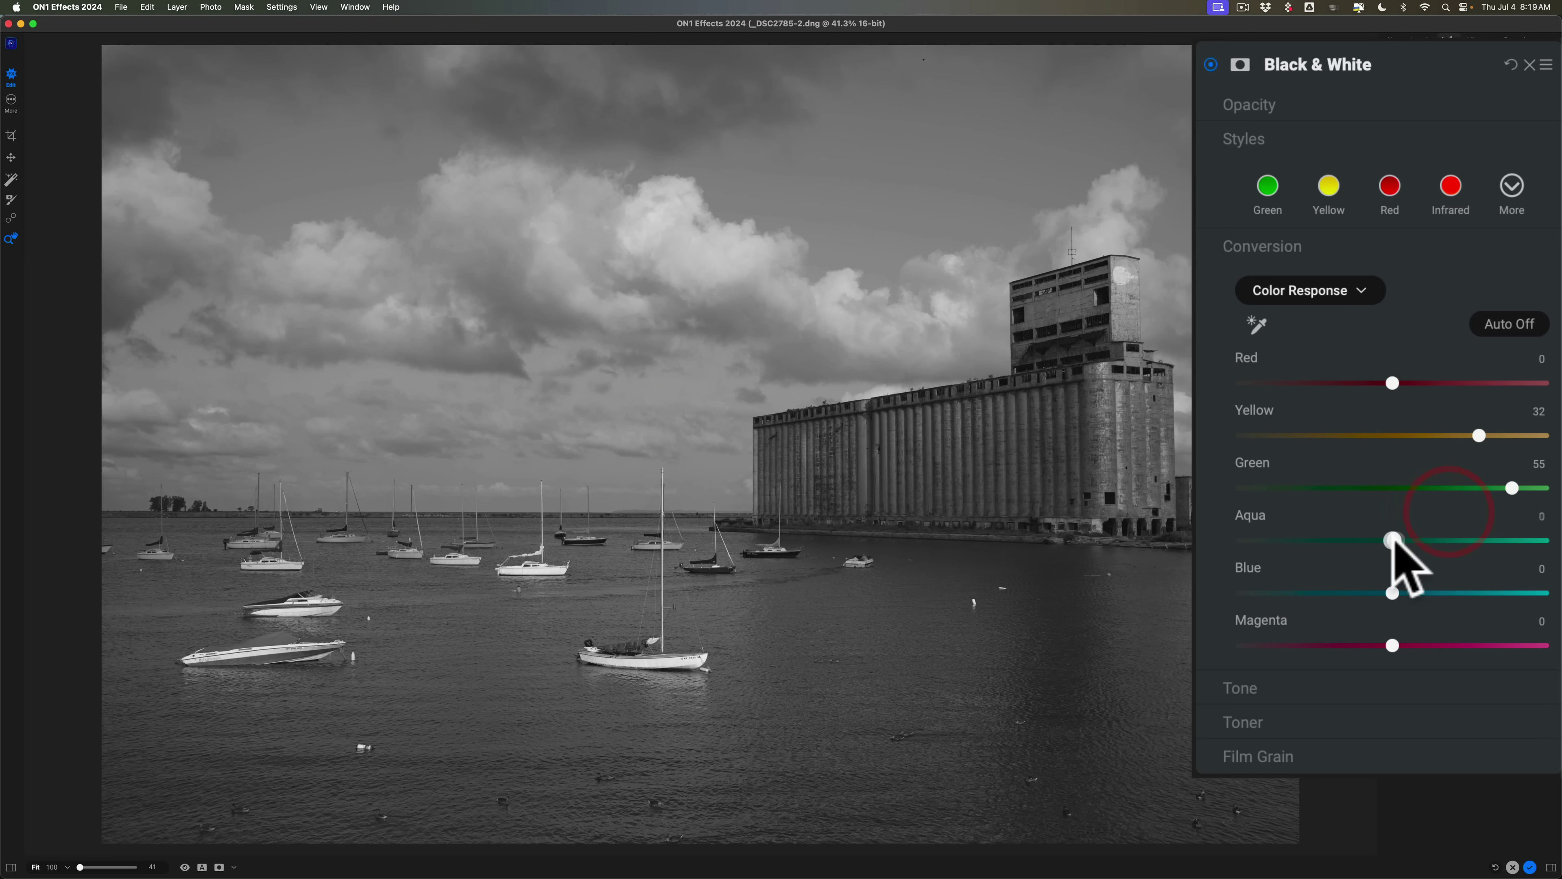
left_click_drag(1394, 540, 1278, 541)
left_click_drag(1394, 594, 1276, 593)
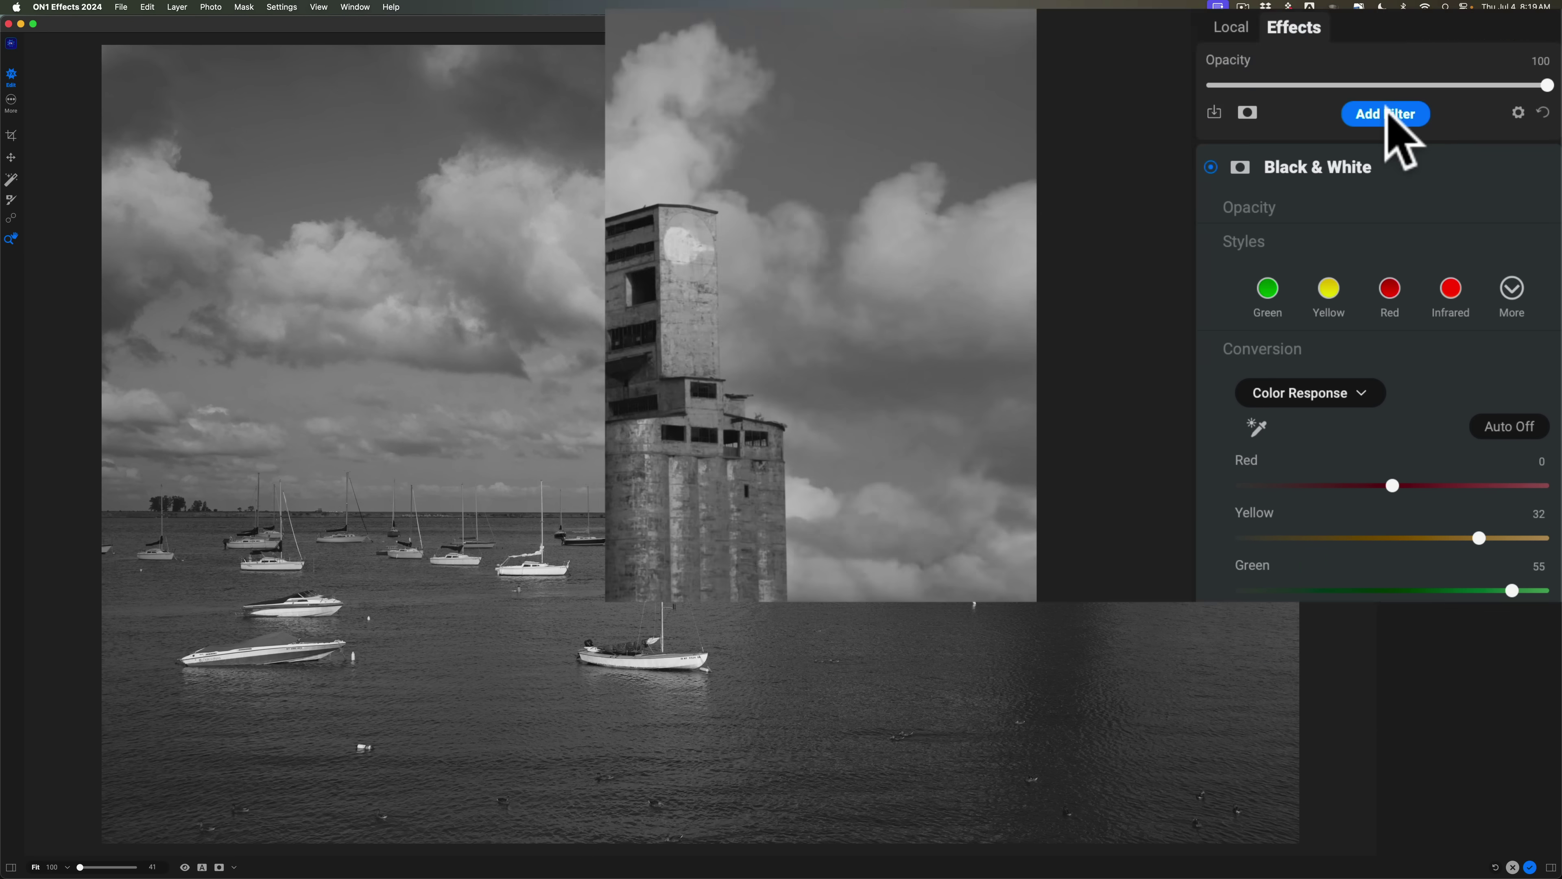
Step: Stack a Dynamic Contrast filter at Small 55, Medium 45, Large 91 and open its mask settings
left_click(1387, 113)
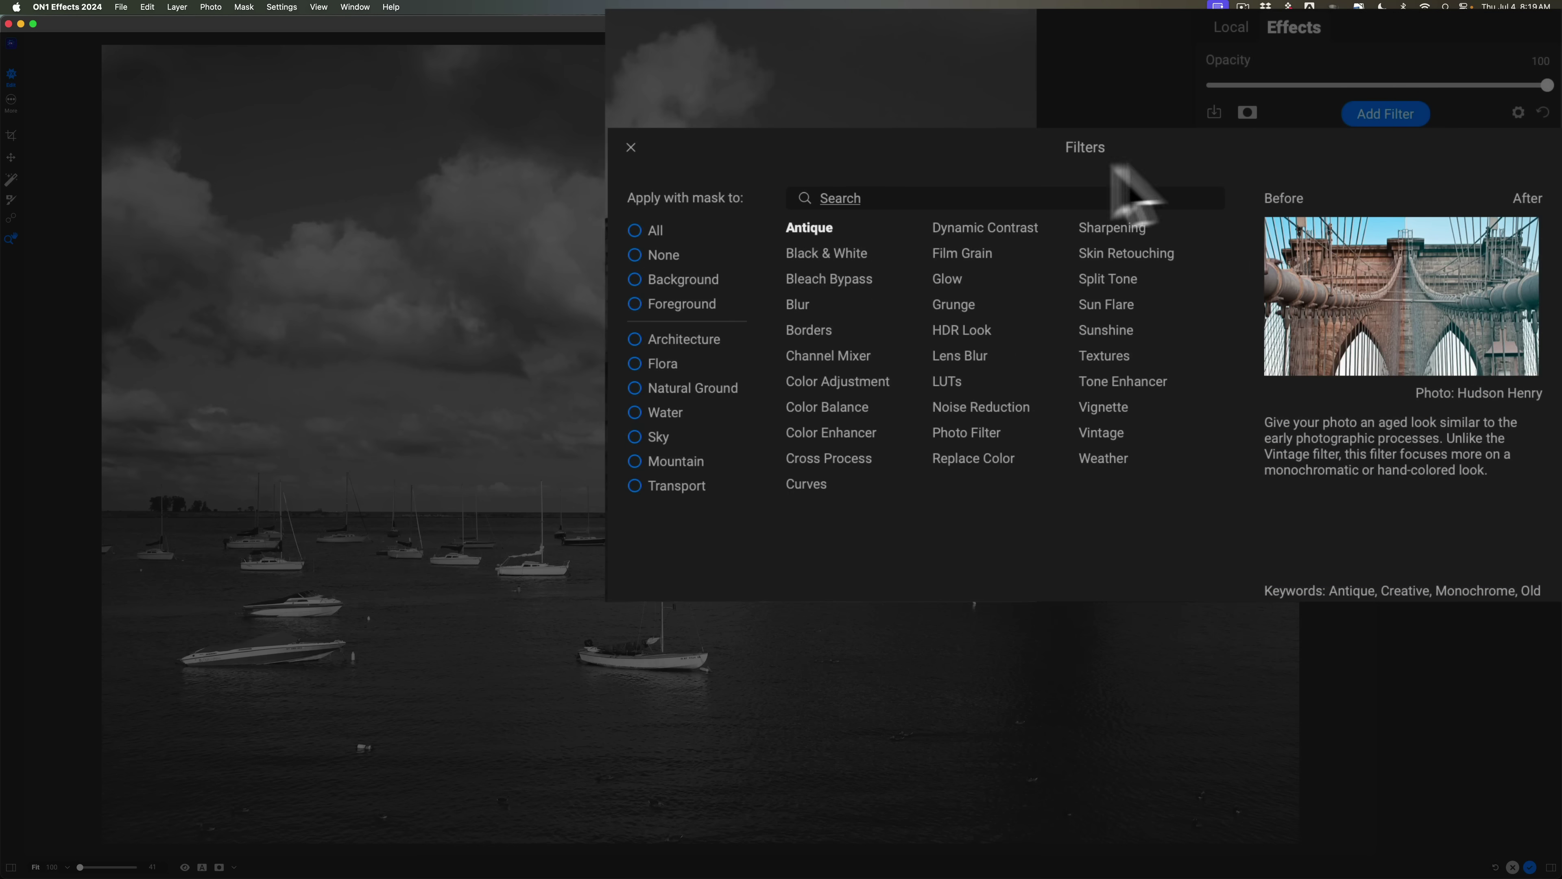
left_click(1015, 228)
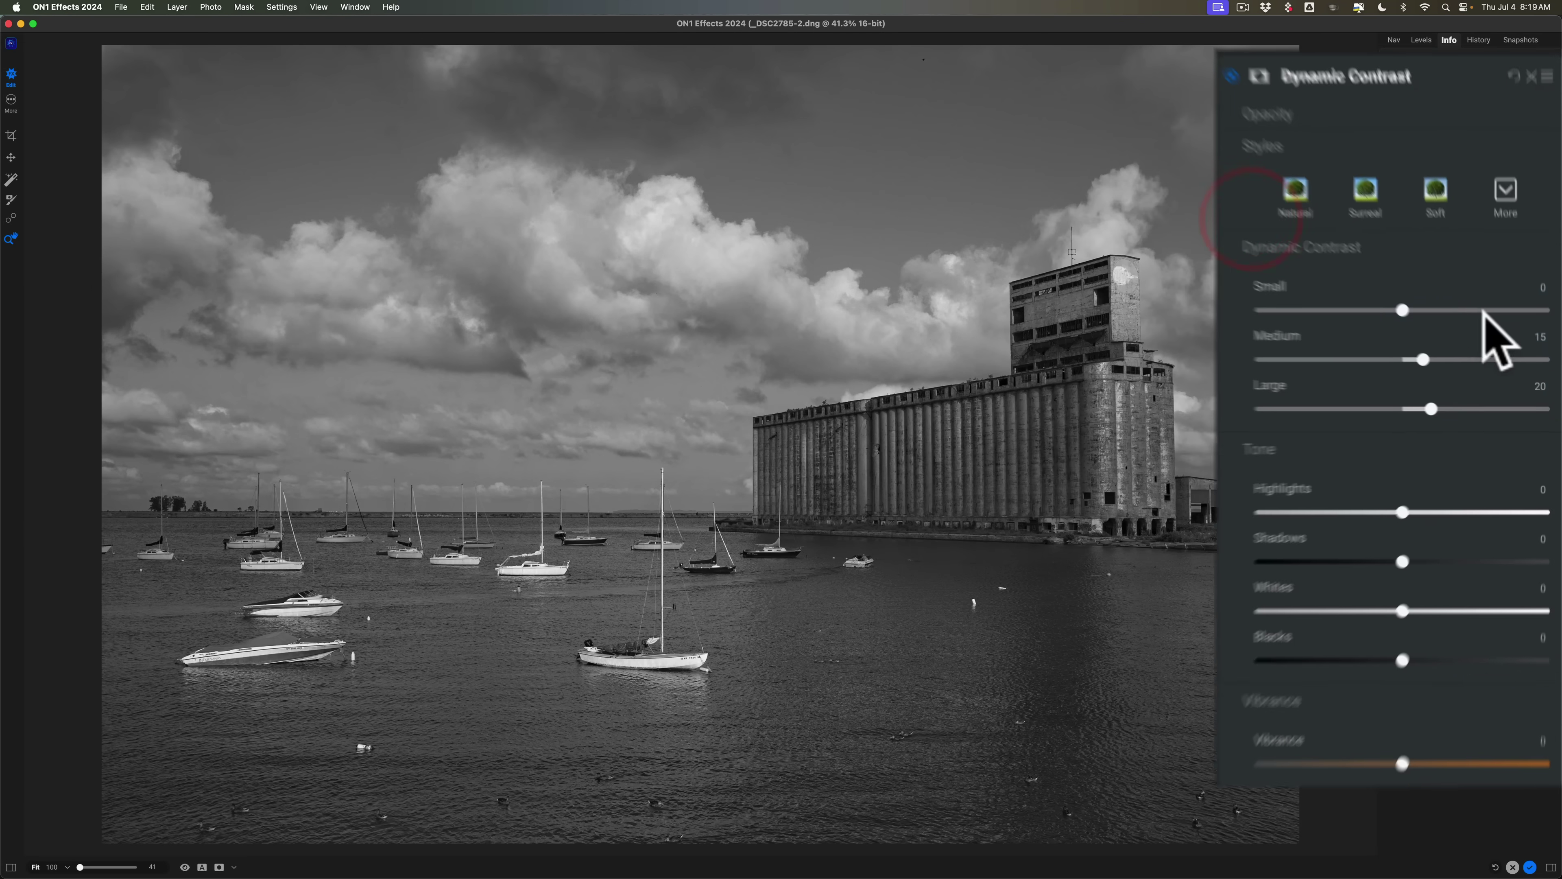
left_click_drag(1413, 355, 1460, 355)
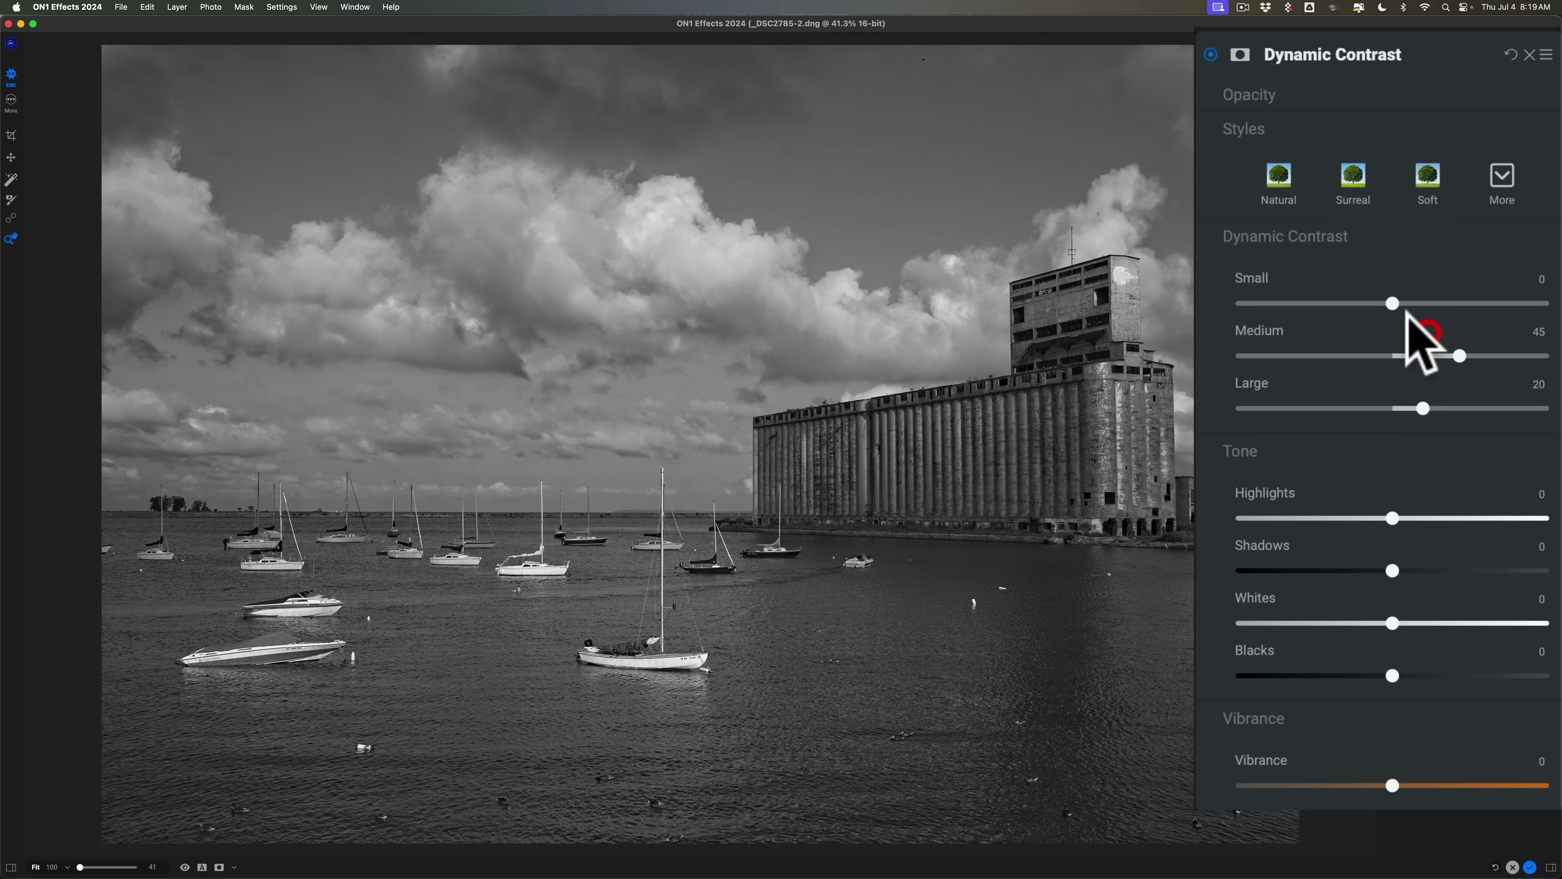
left_click_drag(1393, 304, 1475, 302)
left_click_drag(1423, 408, 1516, 401)
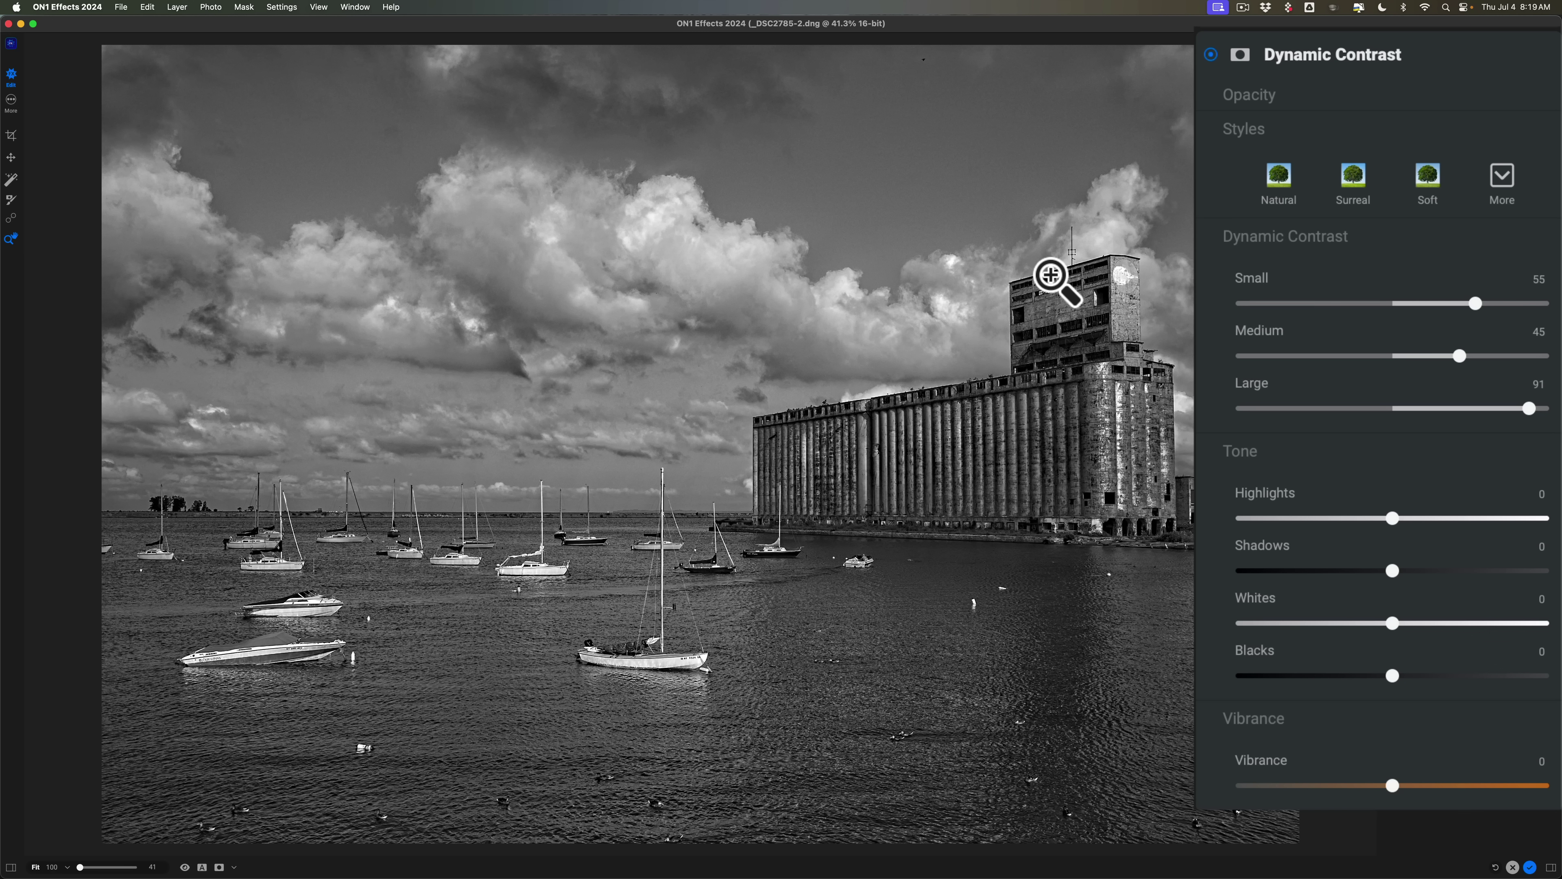
left_click(1240, 54)
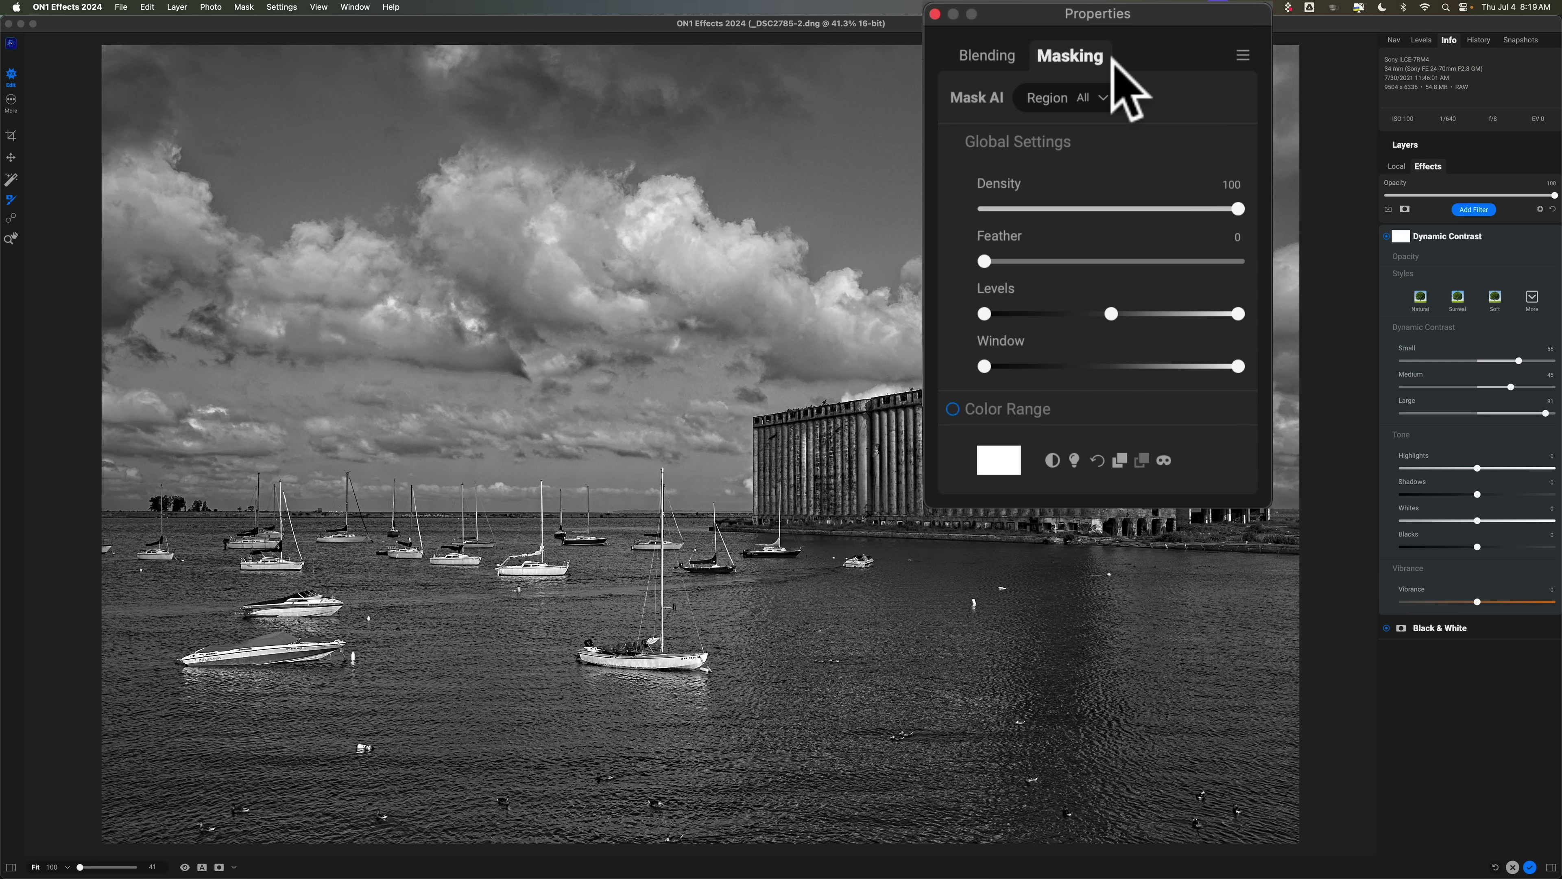
Step: Mask the Dynamic Contrast filter to the sky with a painted-in AI Sky region
left_click(1103, 97)
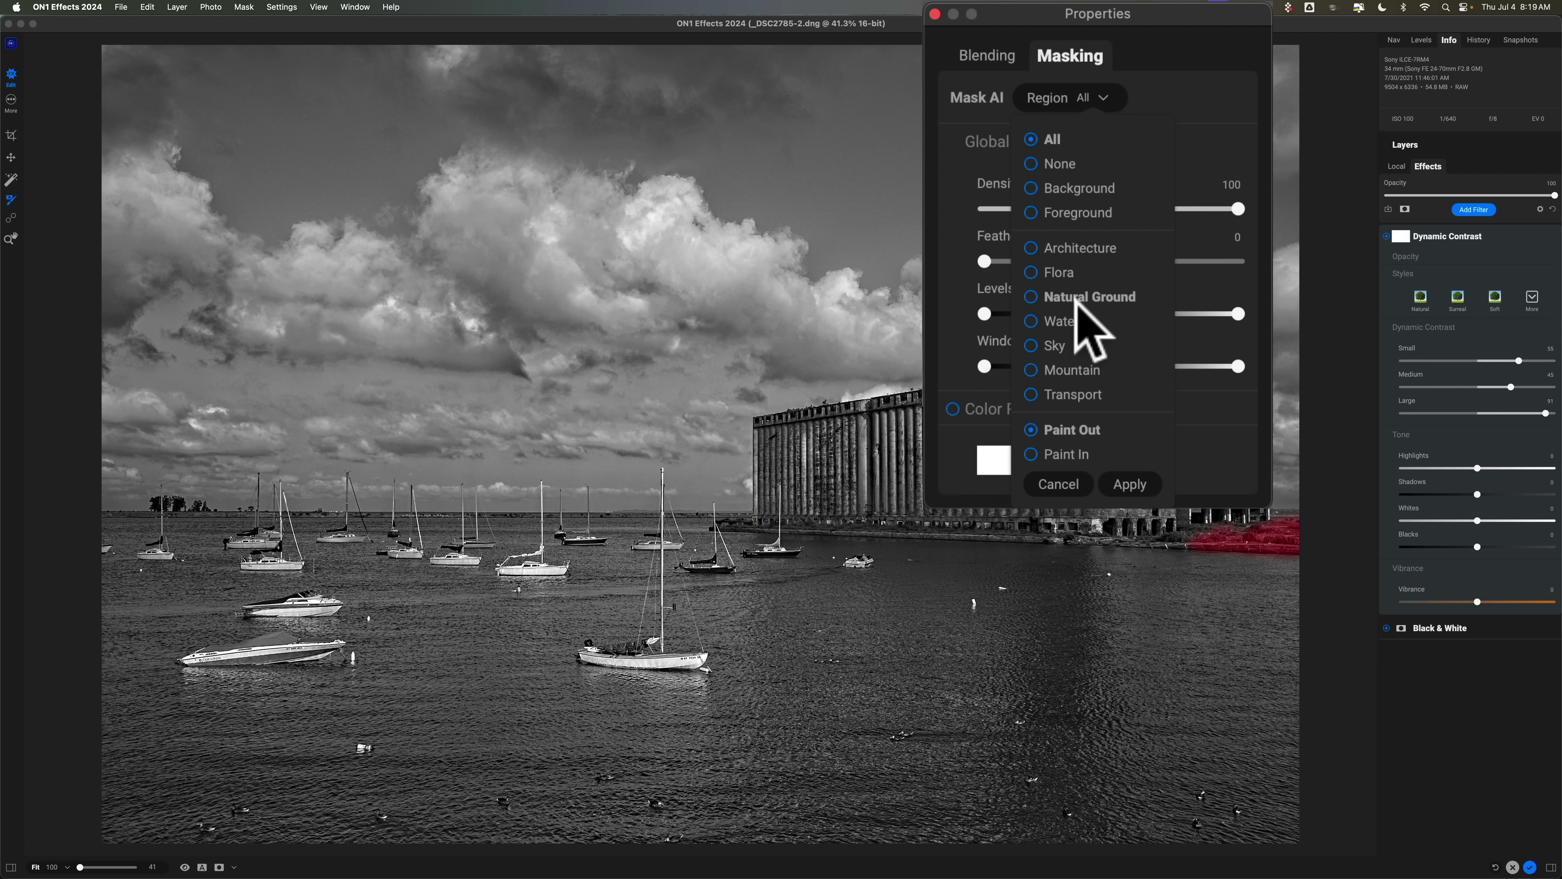
left_click(1052, 344)
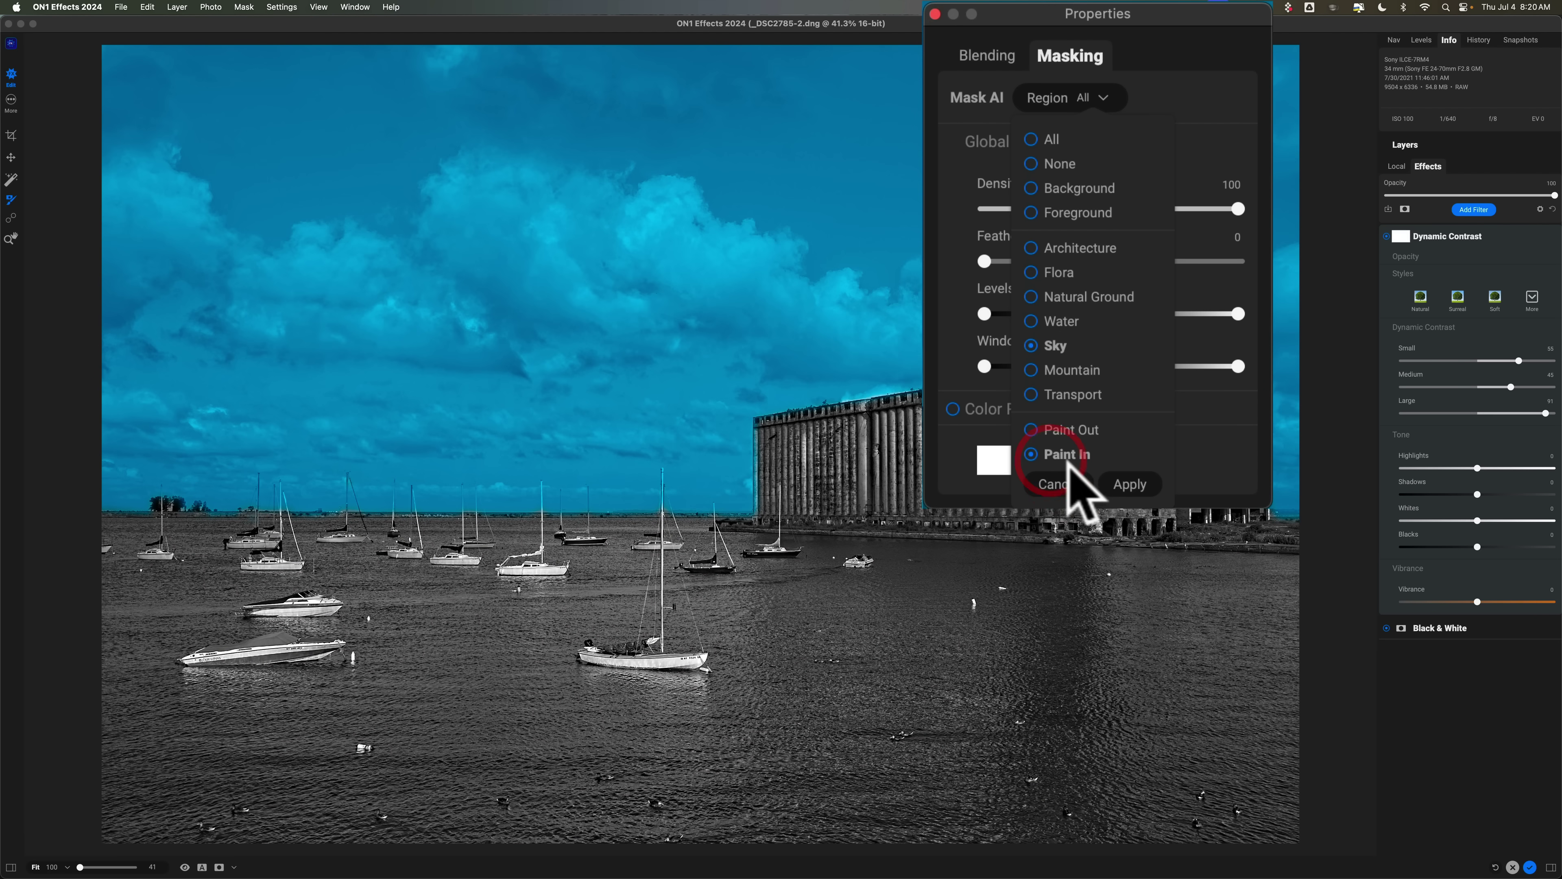
left_click(1131, 486)
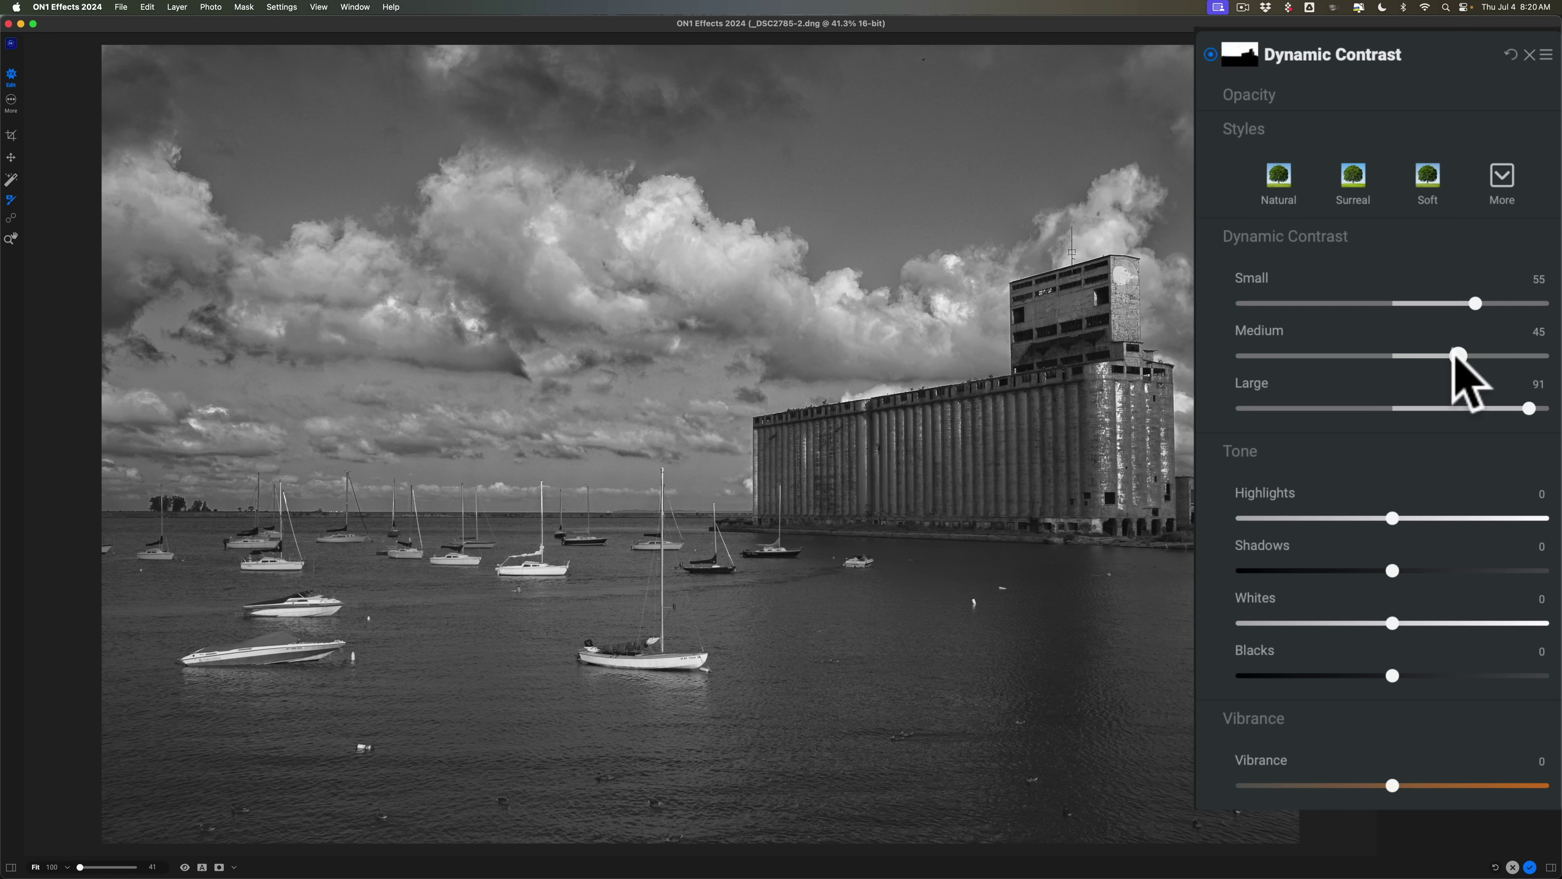
Step: Lower the contrast strengths to roughly Small 36, Medium 37, Large 38
left_click_drag(1510, 385, 1446, 357)
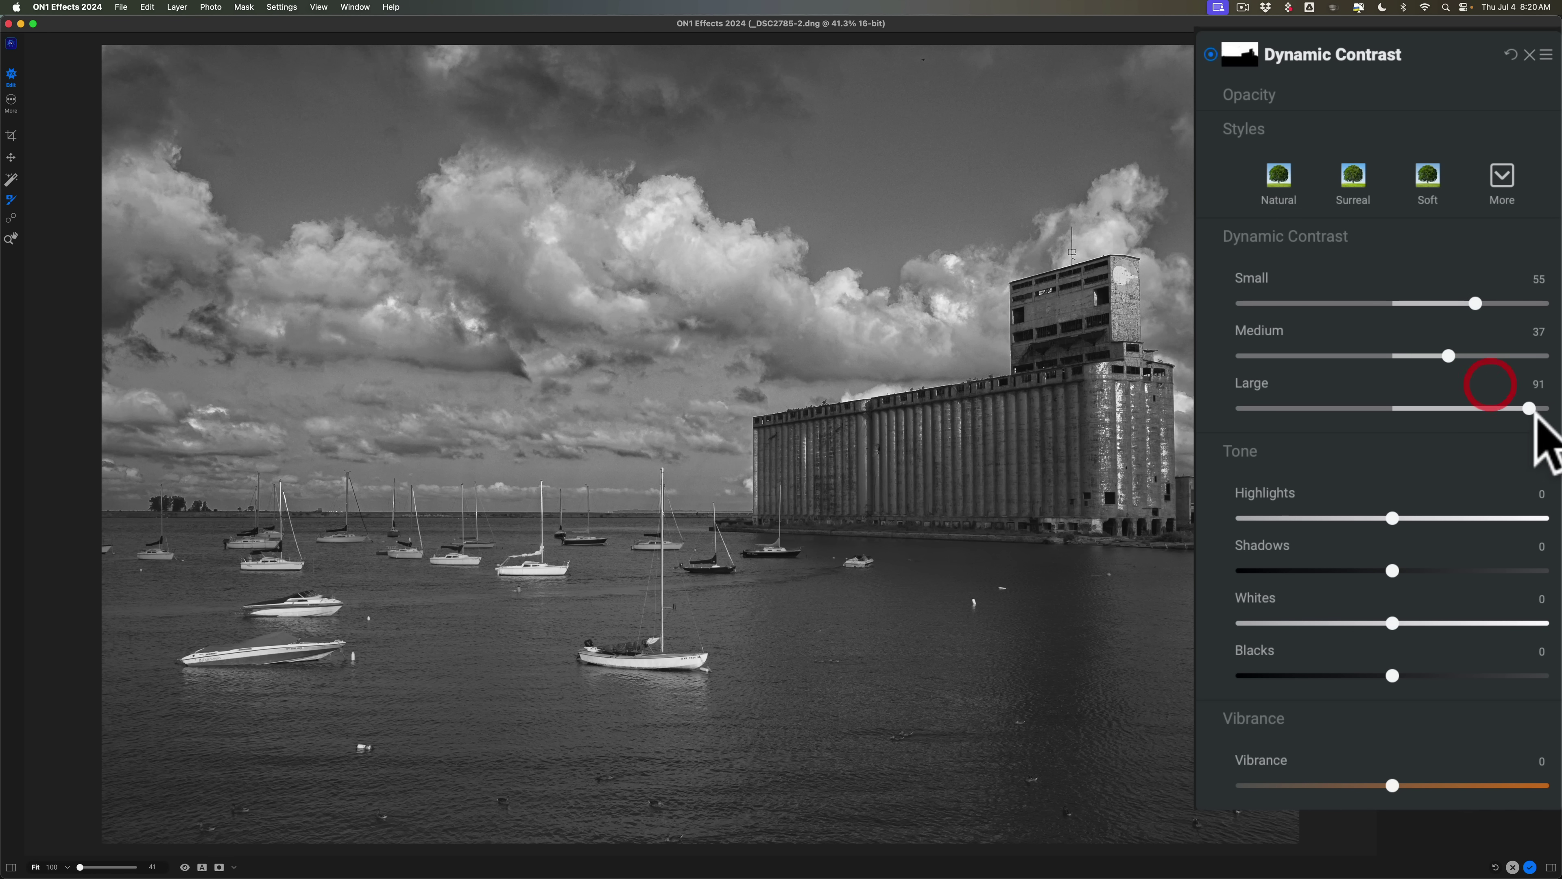
left_click_drag(1528, 409, 1449, 410)
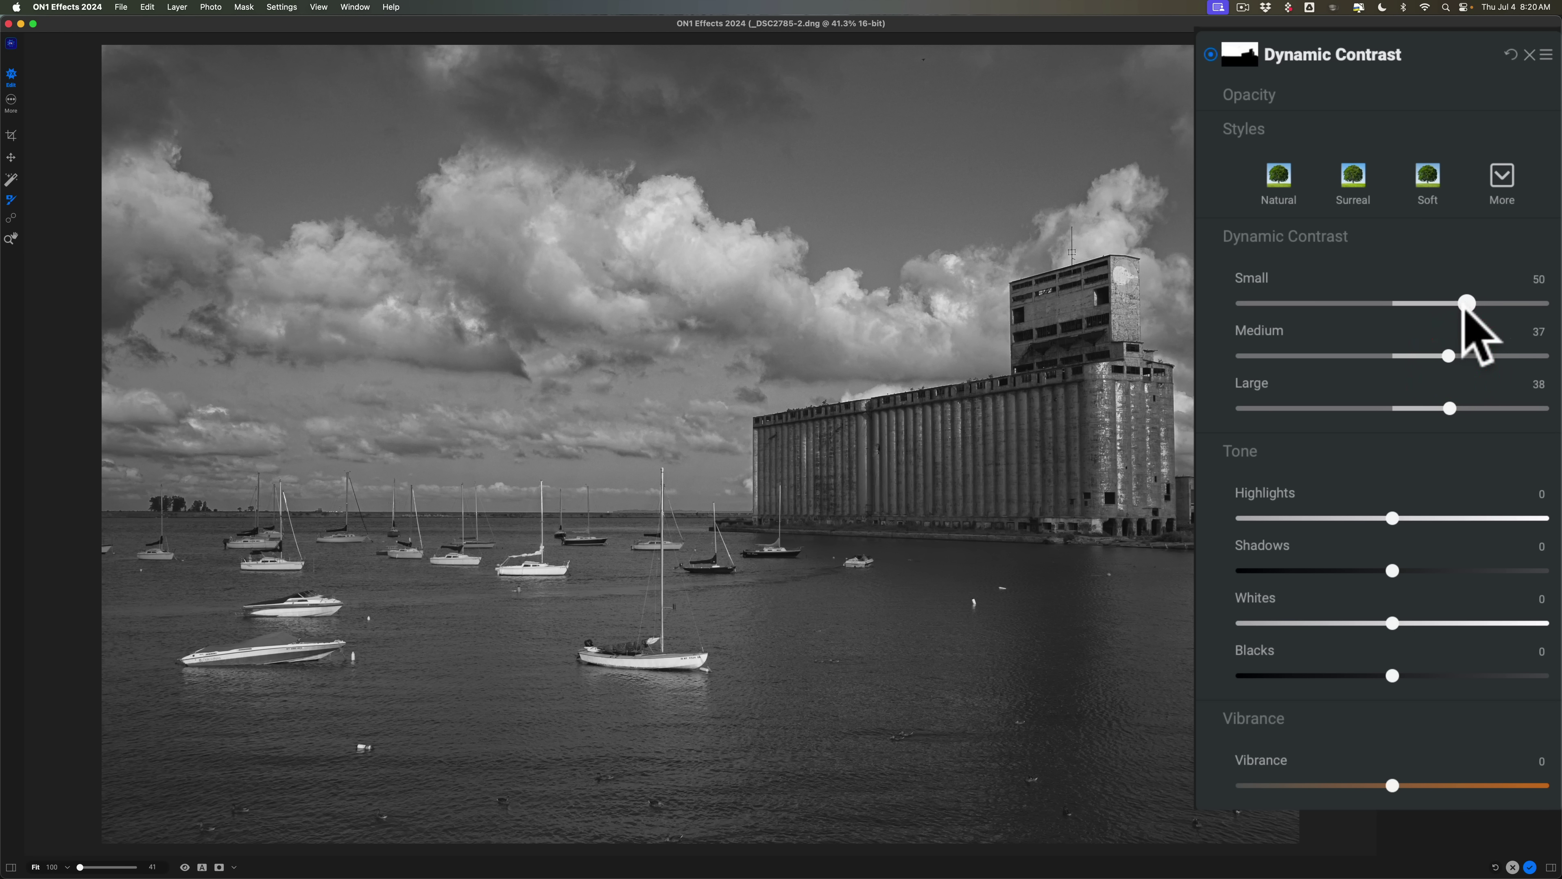
left_click_drag(1475, 303, 1441, 305)
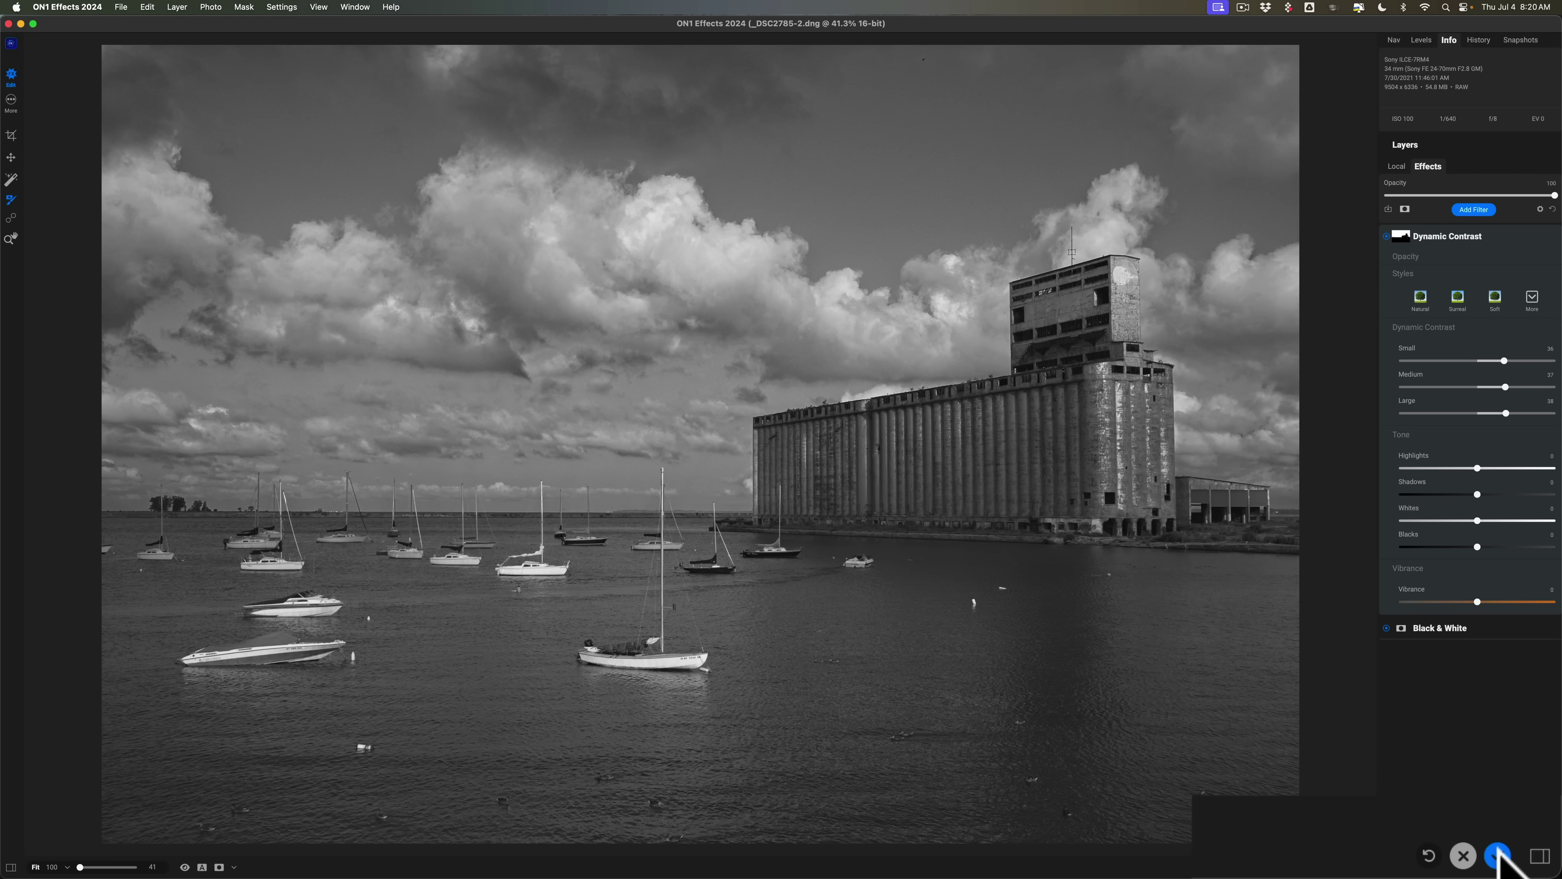
Step: Save the ON1 edit back to Lightroom and inspect the black-and-white harbour photo at 1:1
left_click(1497, 852)
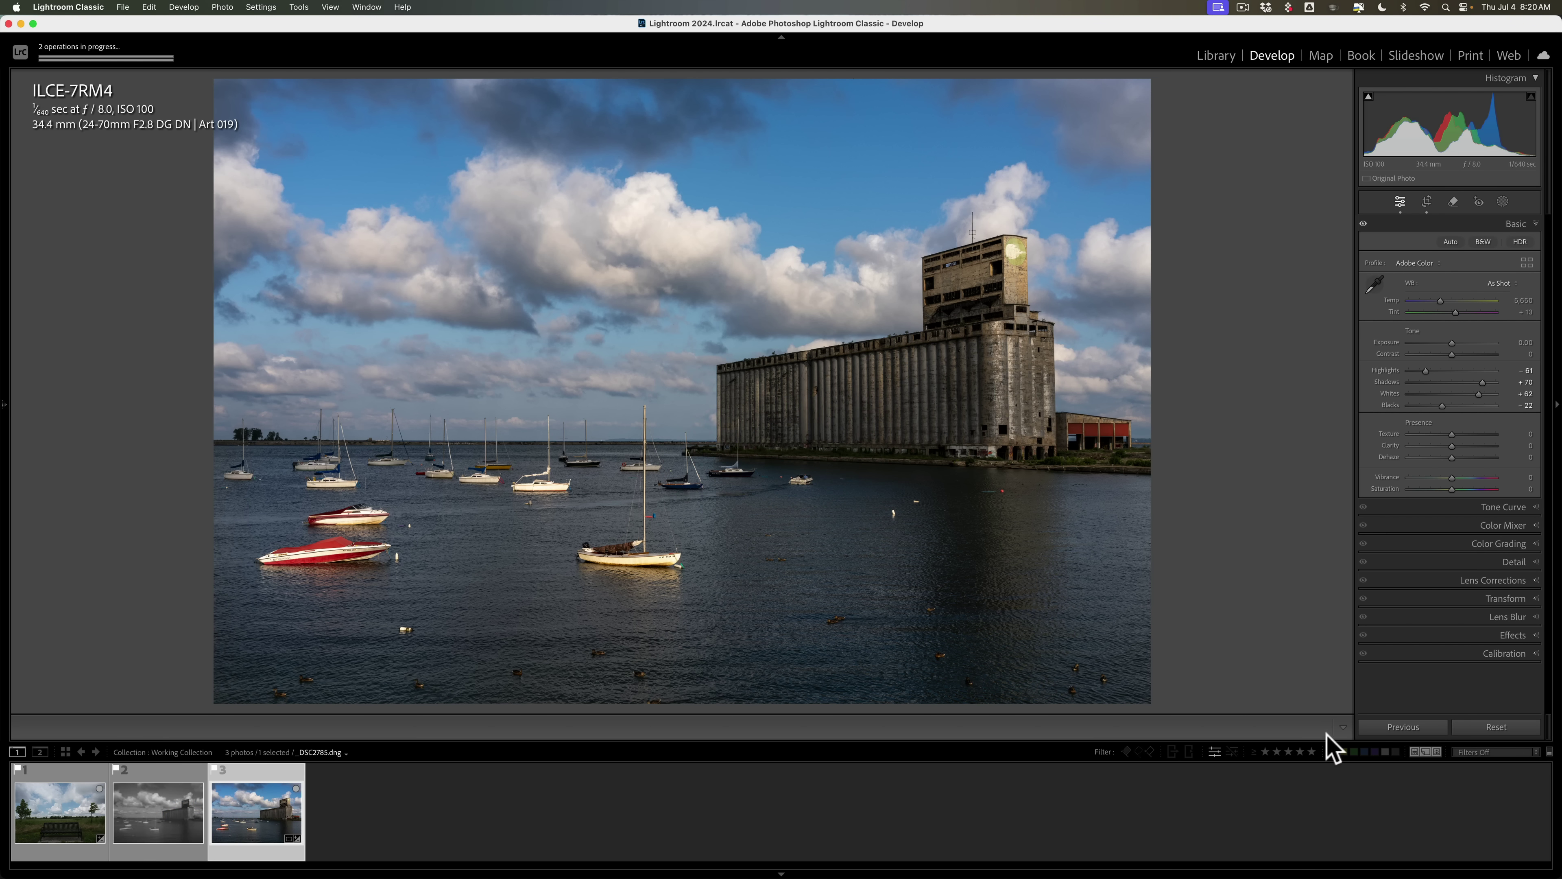
left_click(157, 805)
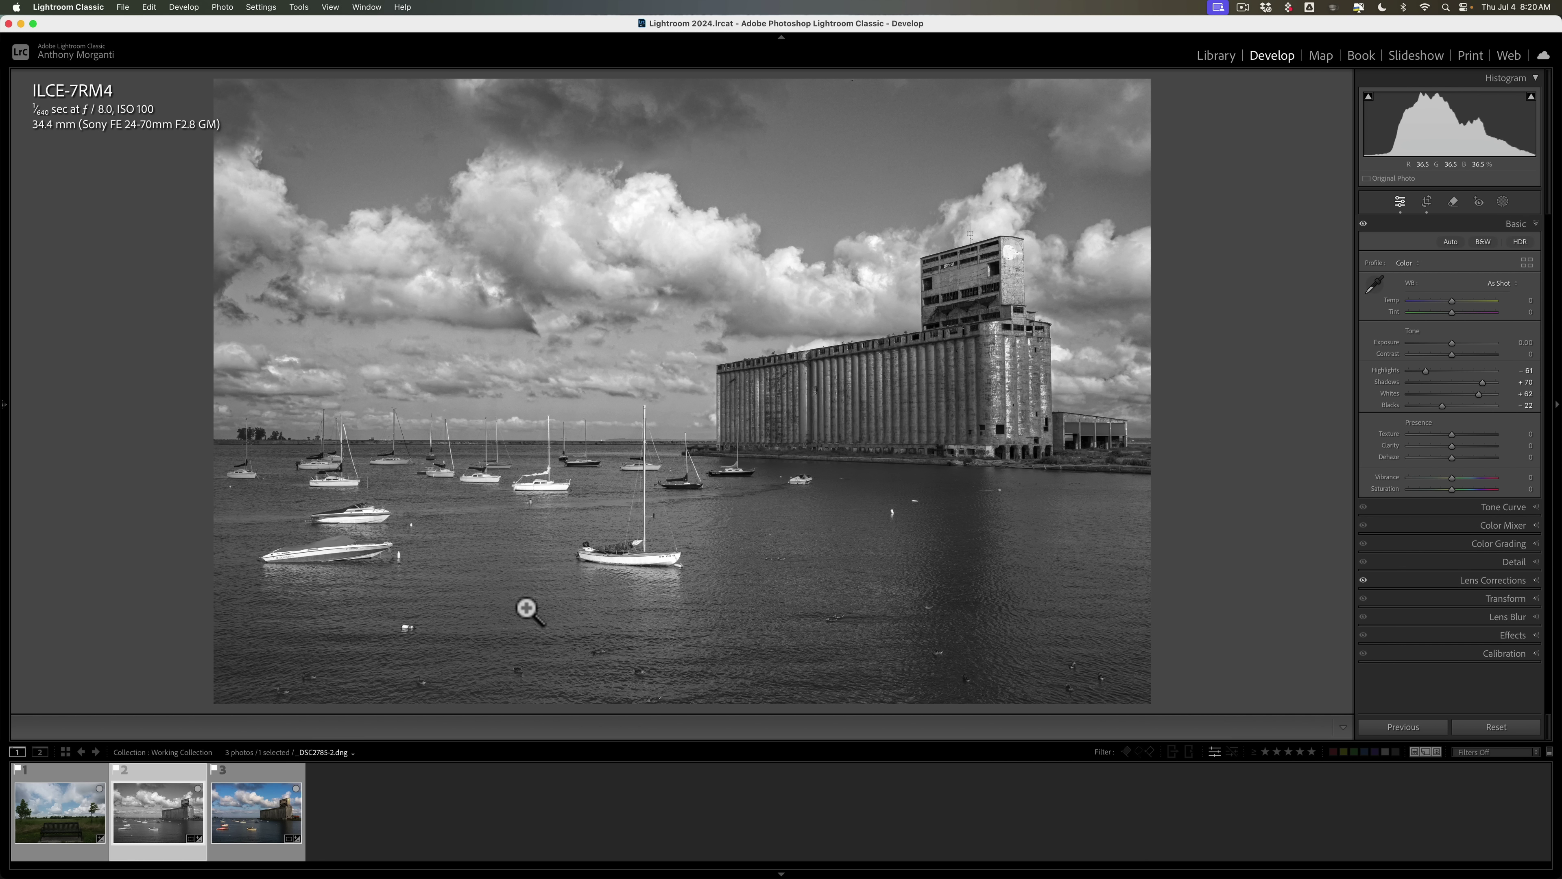
left_click(235, 469)
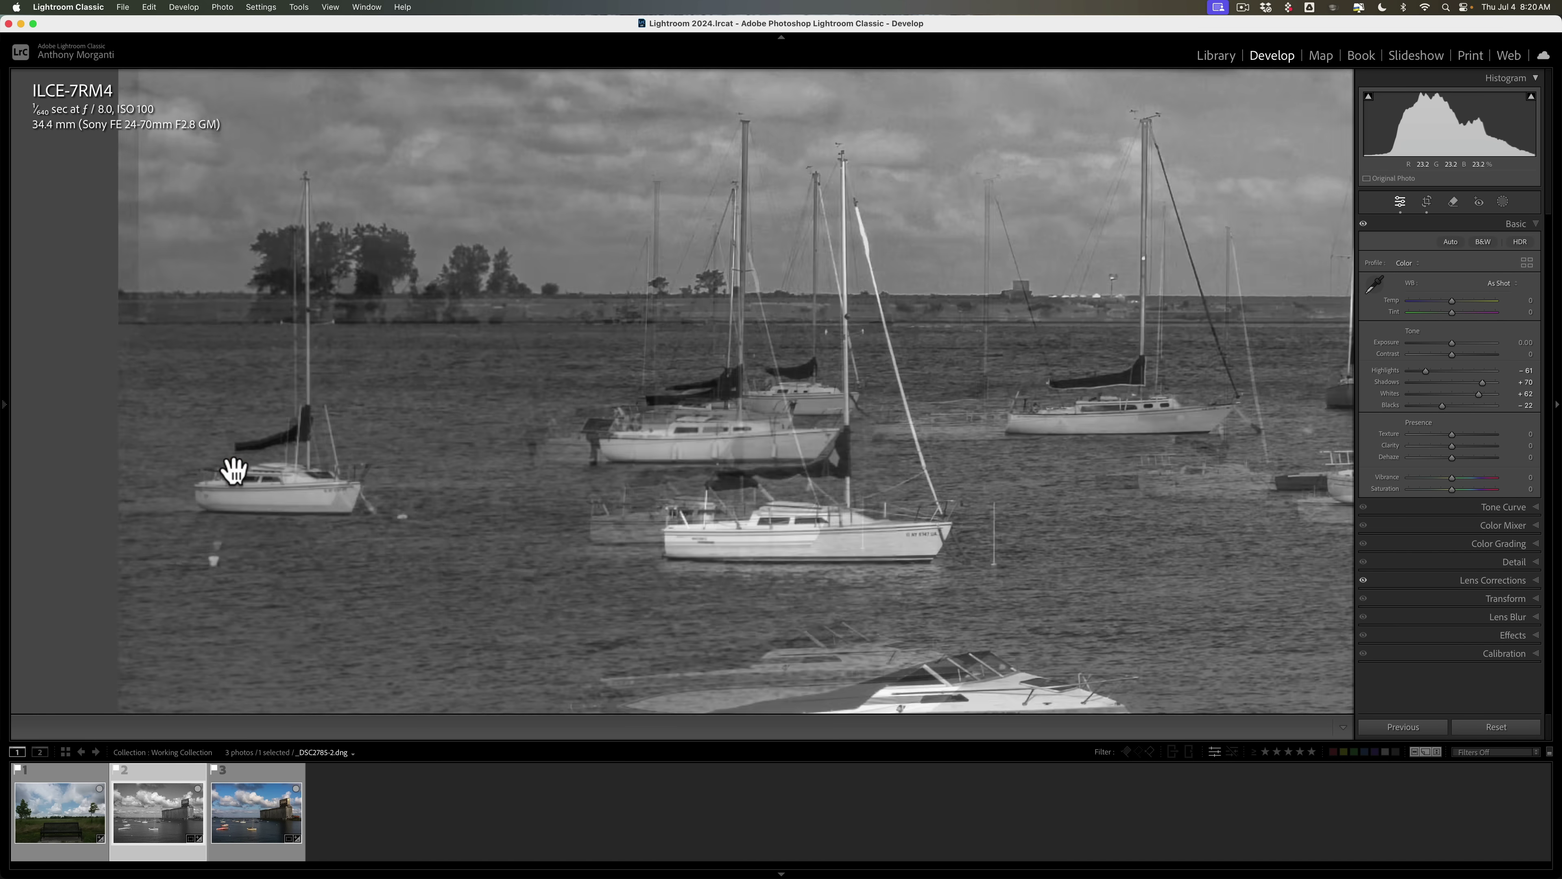
left_click(227, 466)
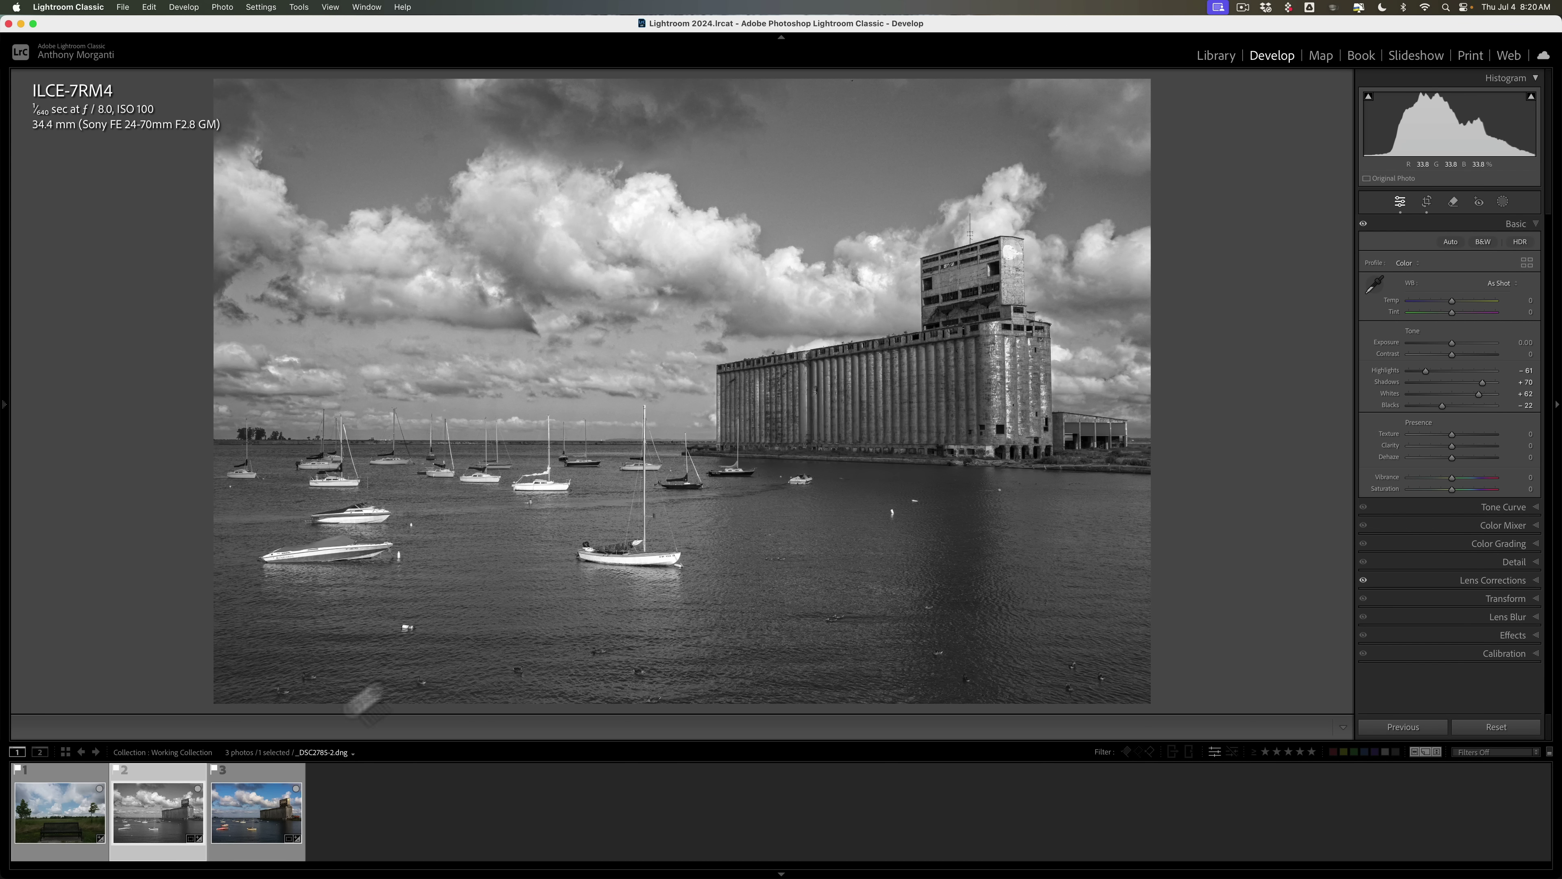
Step: Toggle between the black-and-white _DSC2785-2.dng and the colour original to compare them
left_click(266, 812)
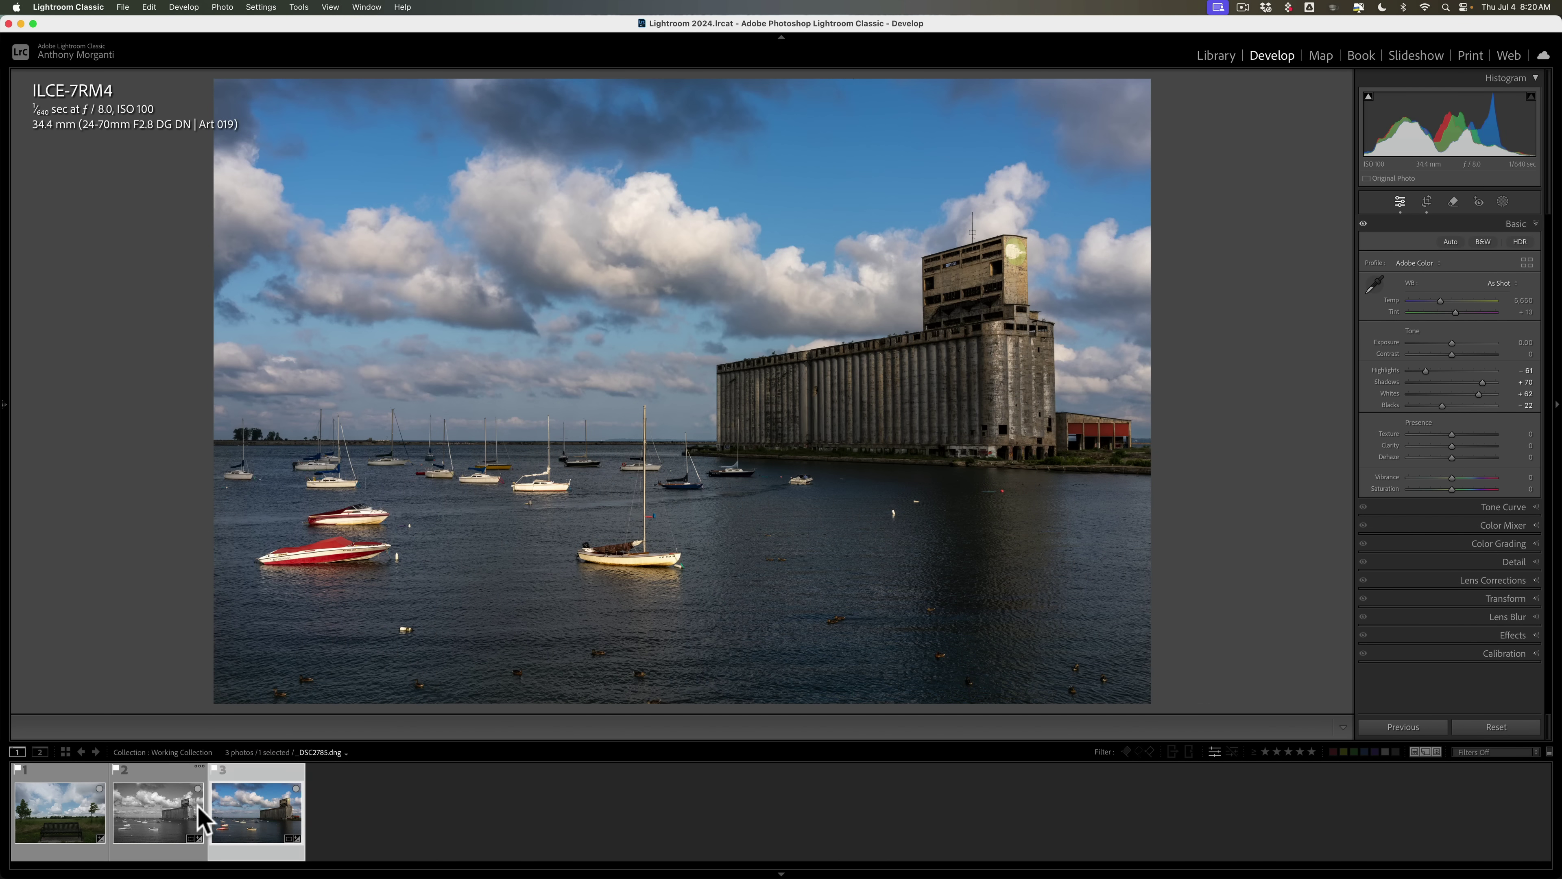
left_click(163, 811)
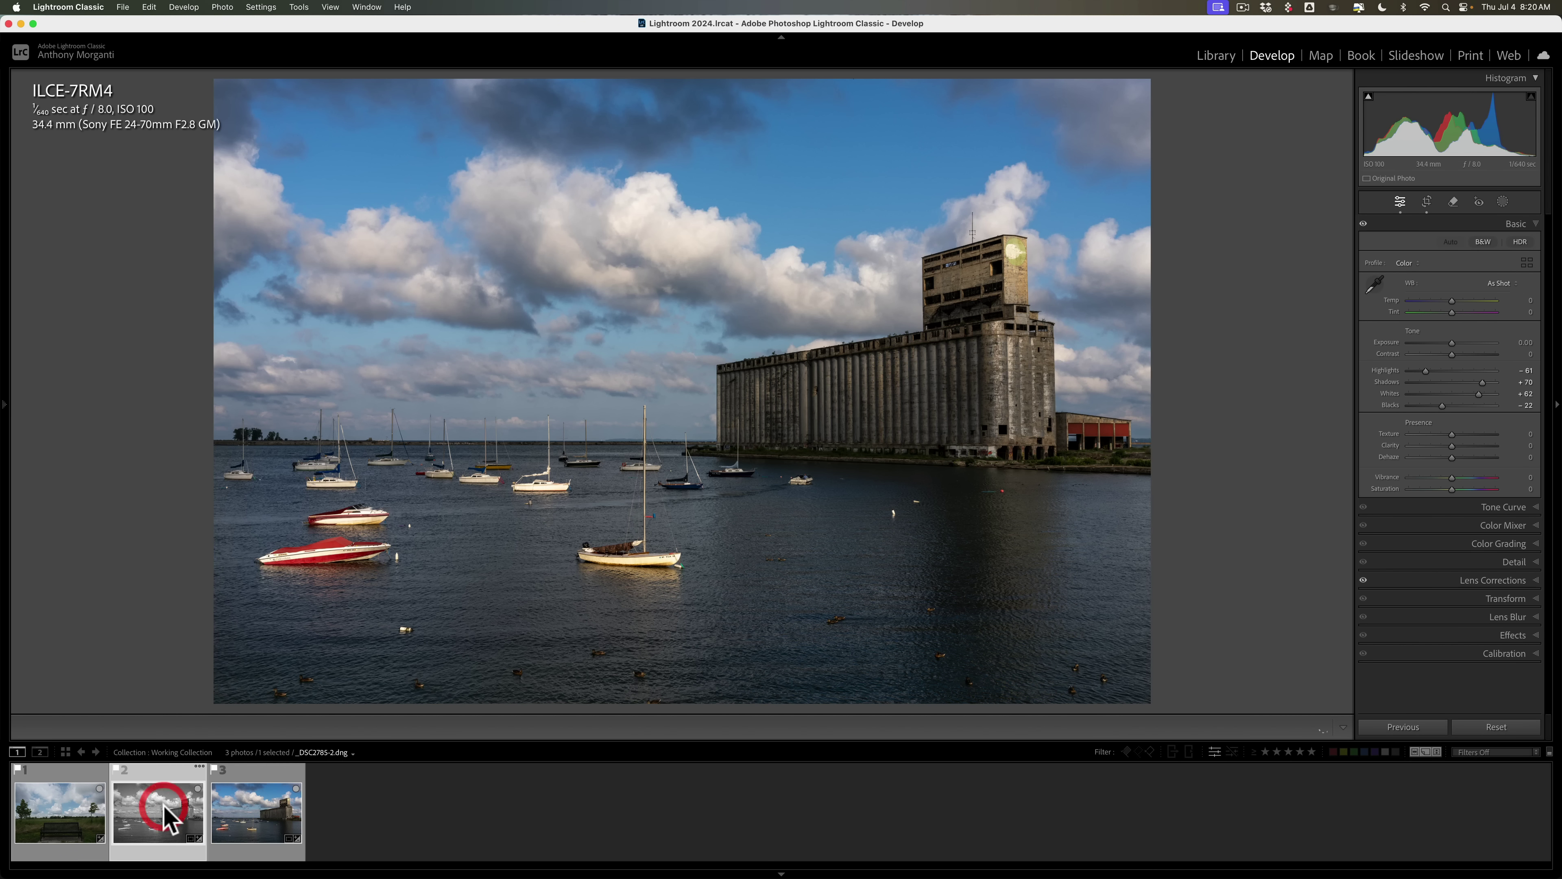
left_click(243, 813)
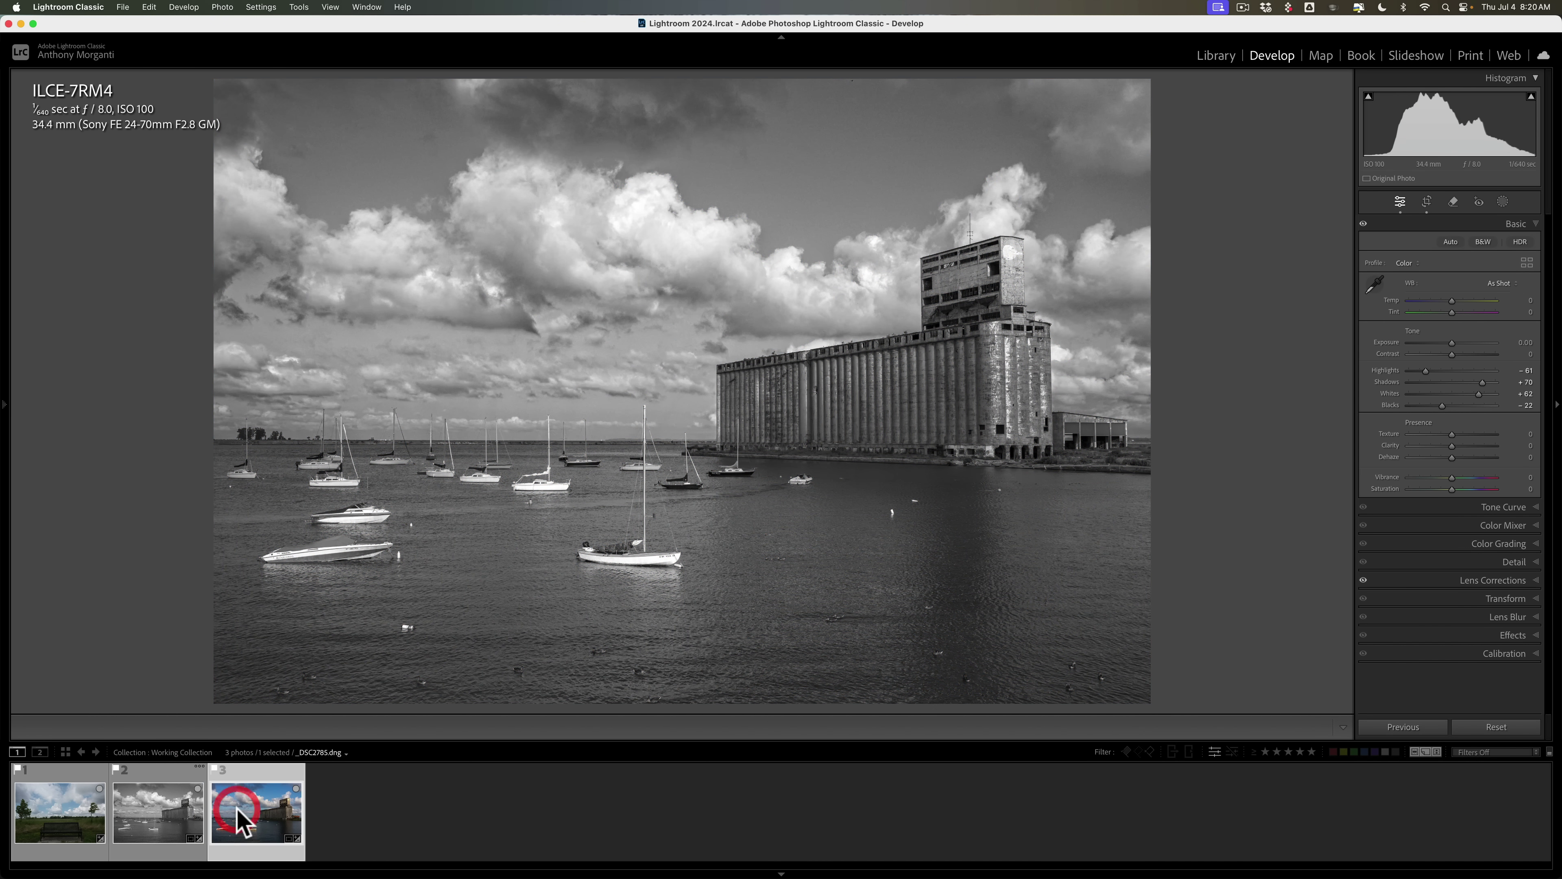
left_click(167, 814)
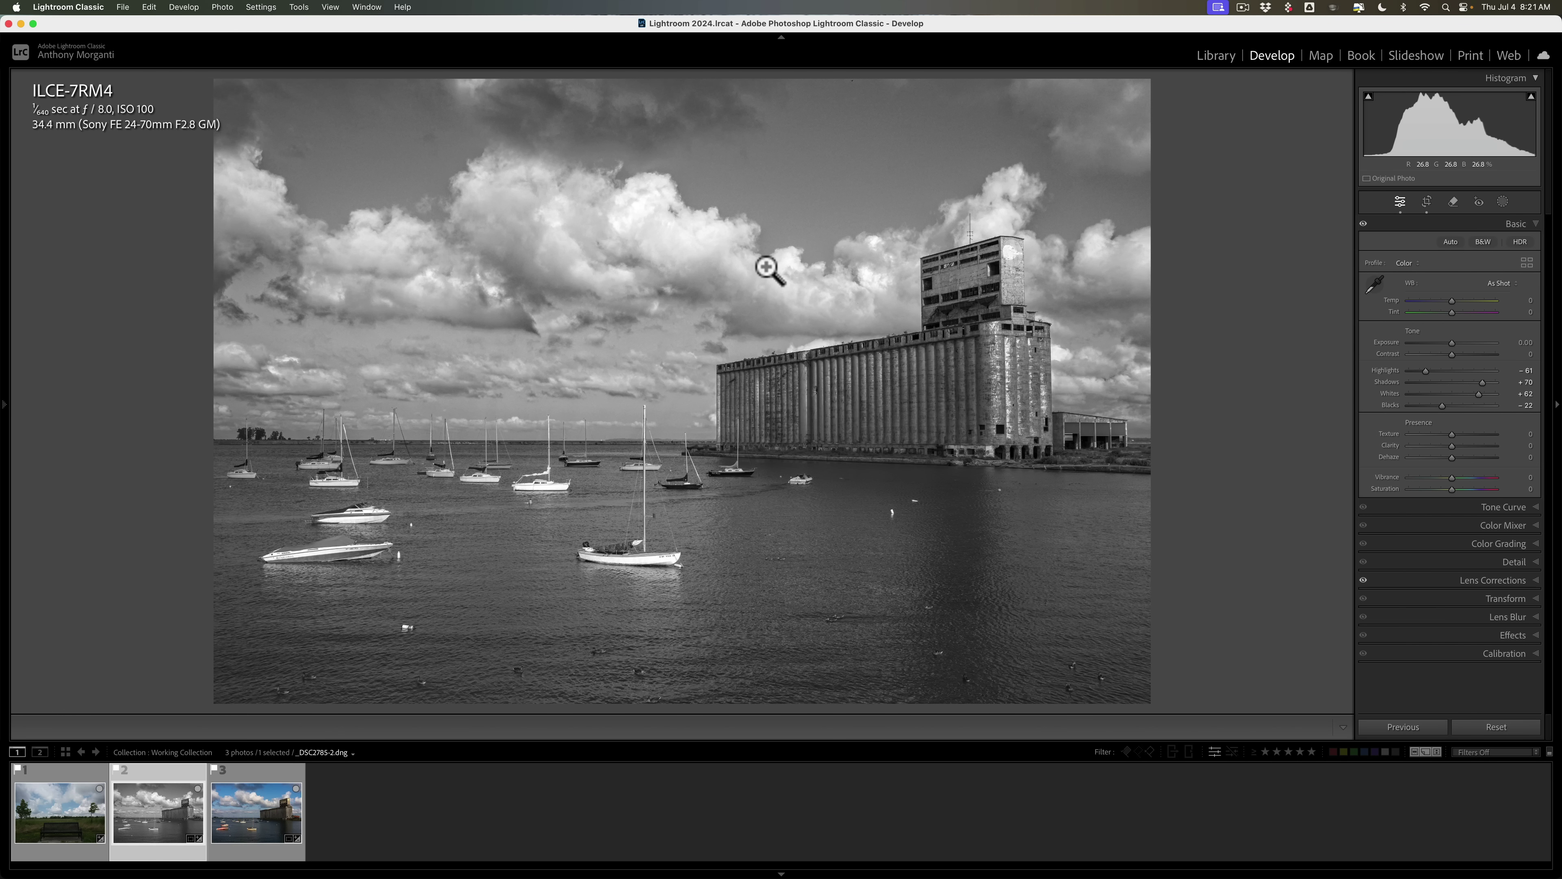
Step: Compare the original's lens profile, then browse the Sigma lens make and model lists
left_click(1507, 581)
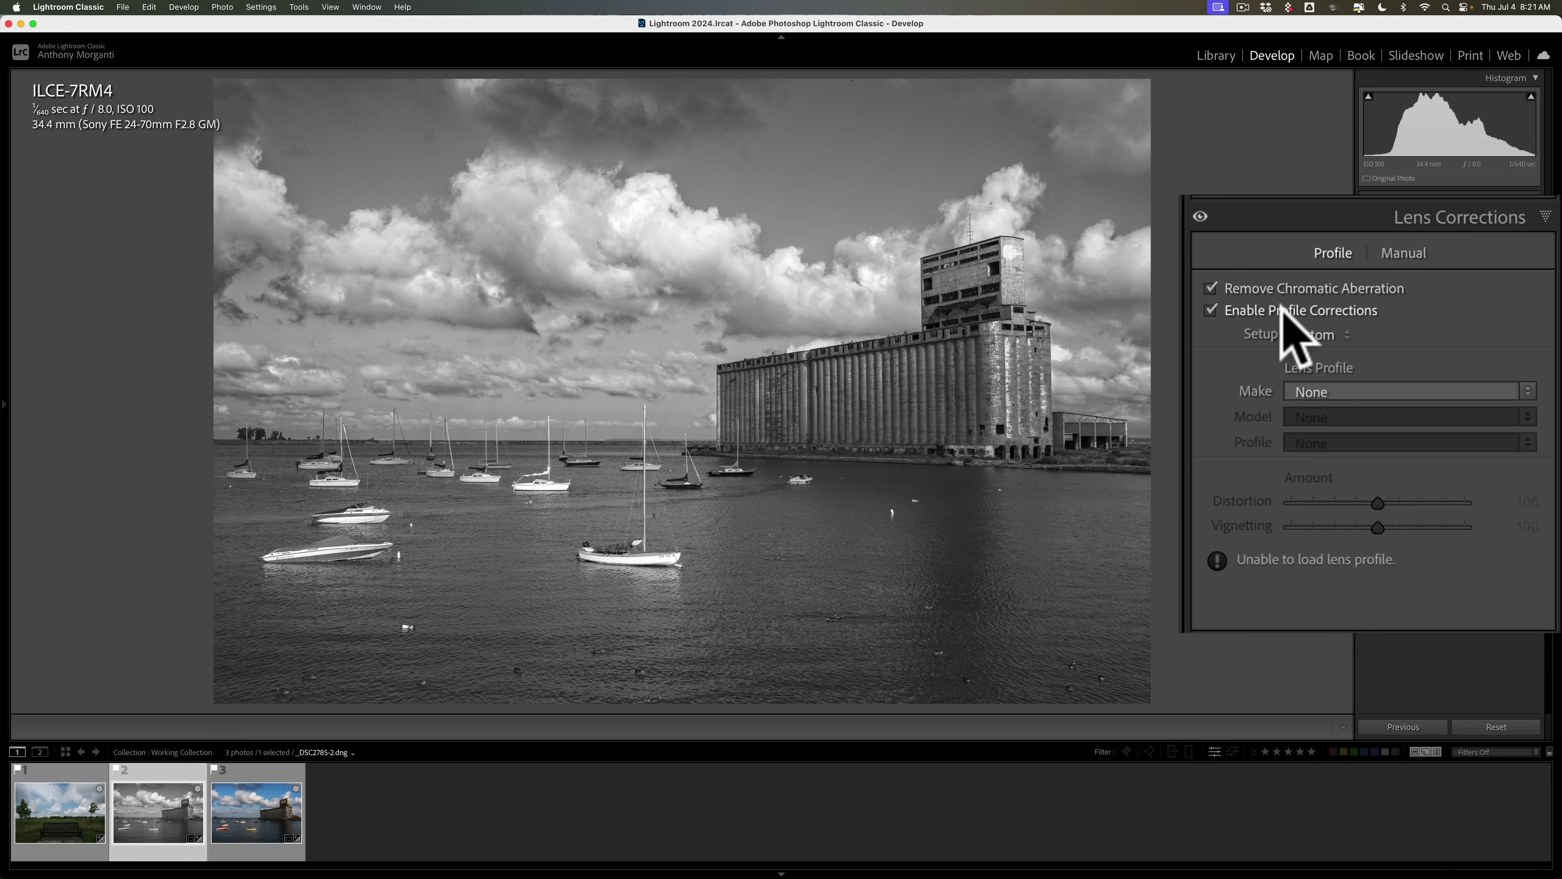
left_click(271, 824)
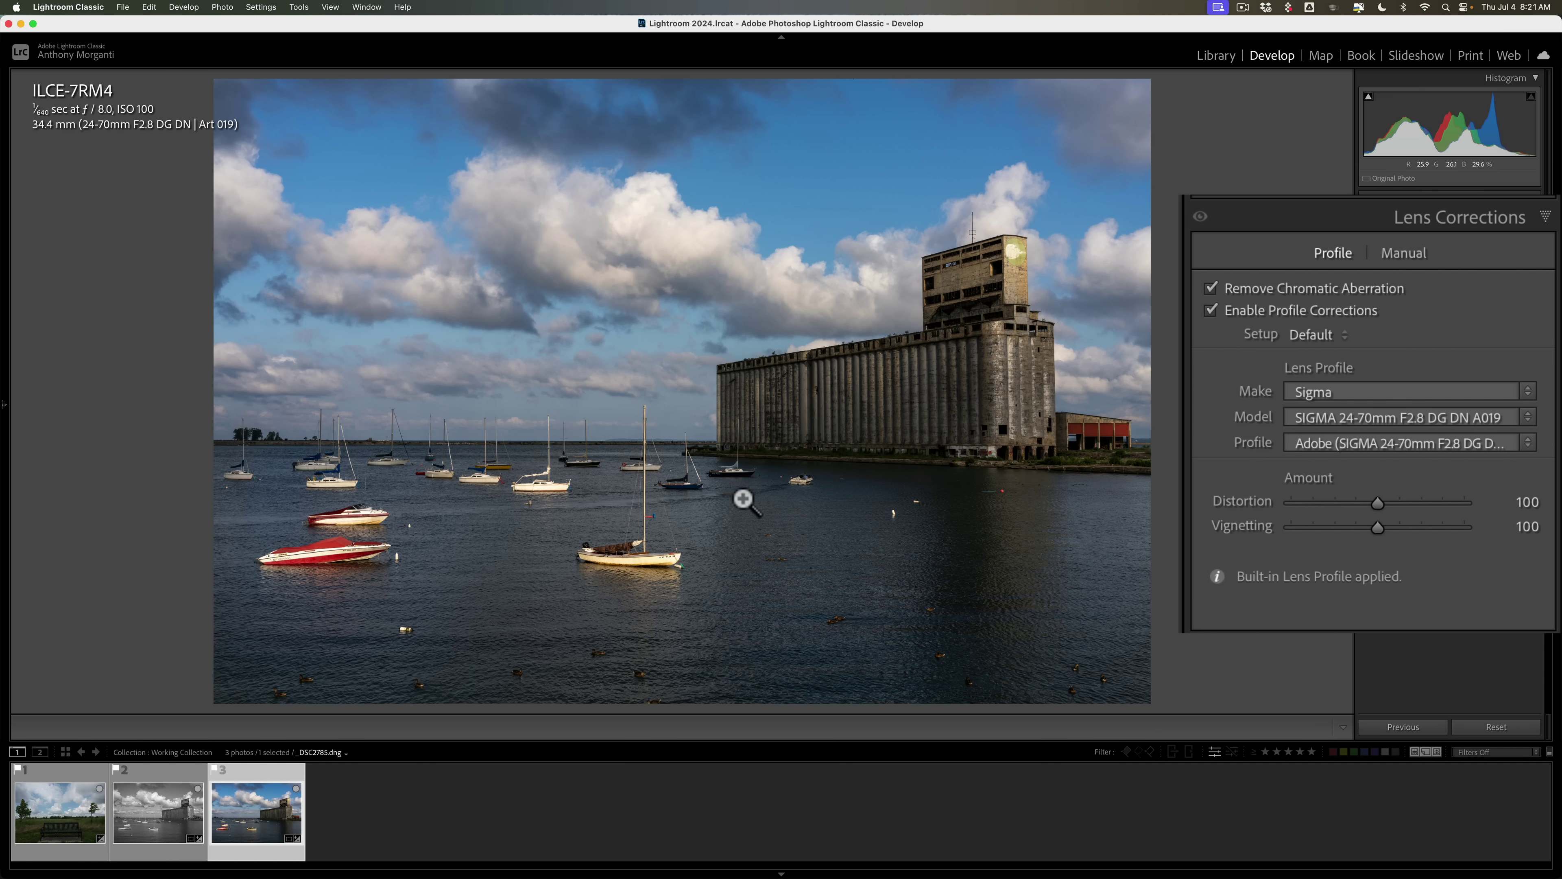
left_click(172, 824)
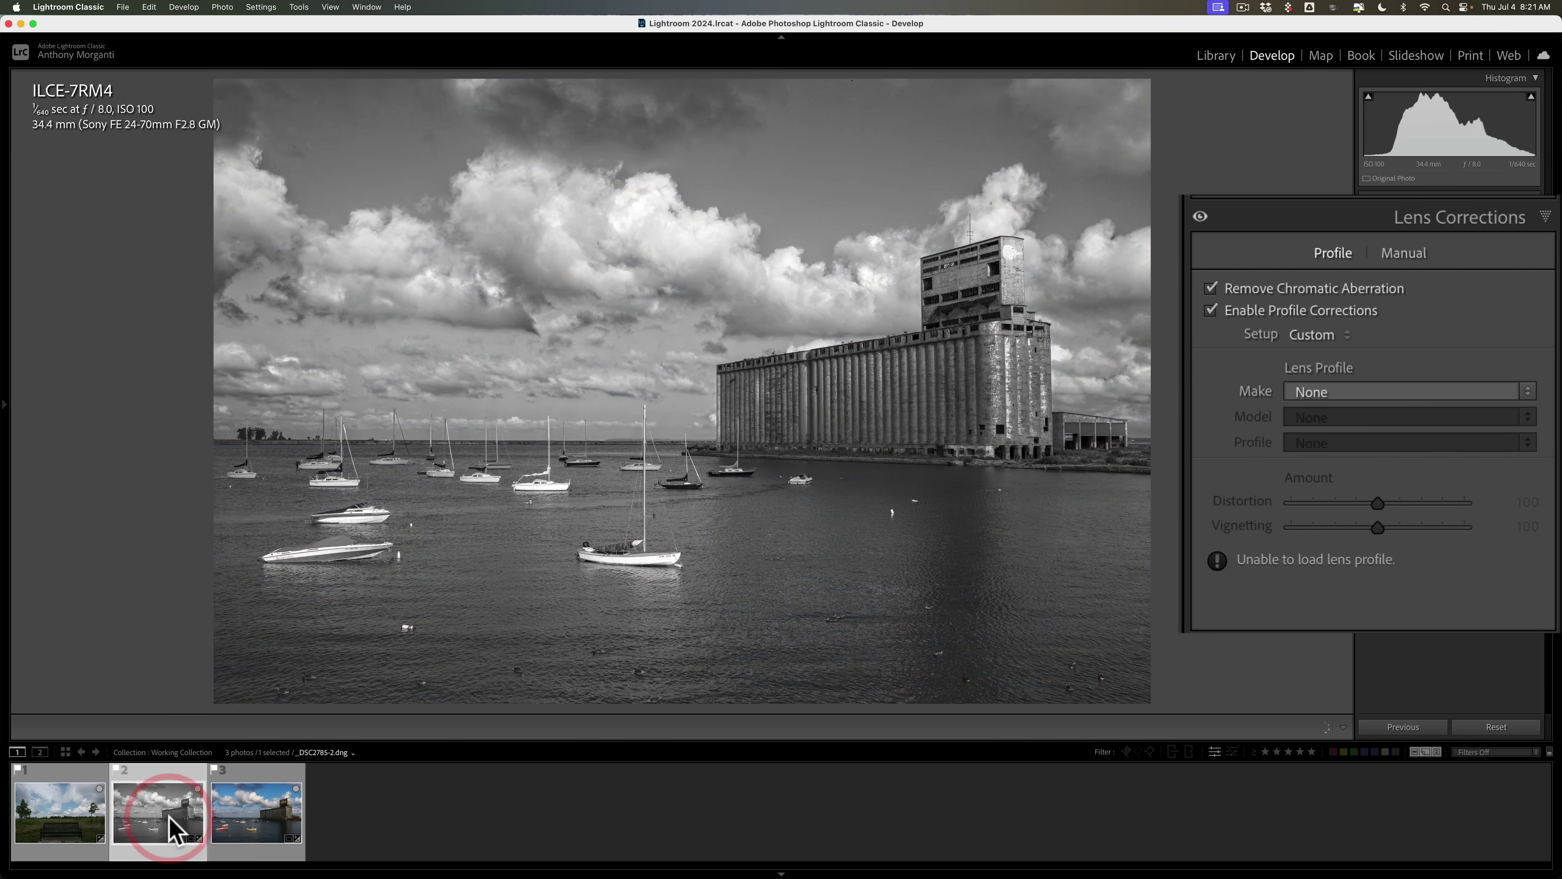
left_click(1361, 386)
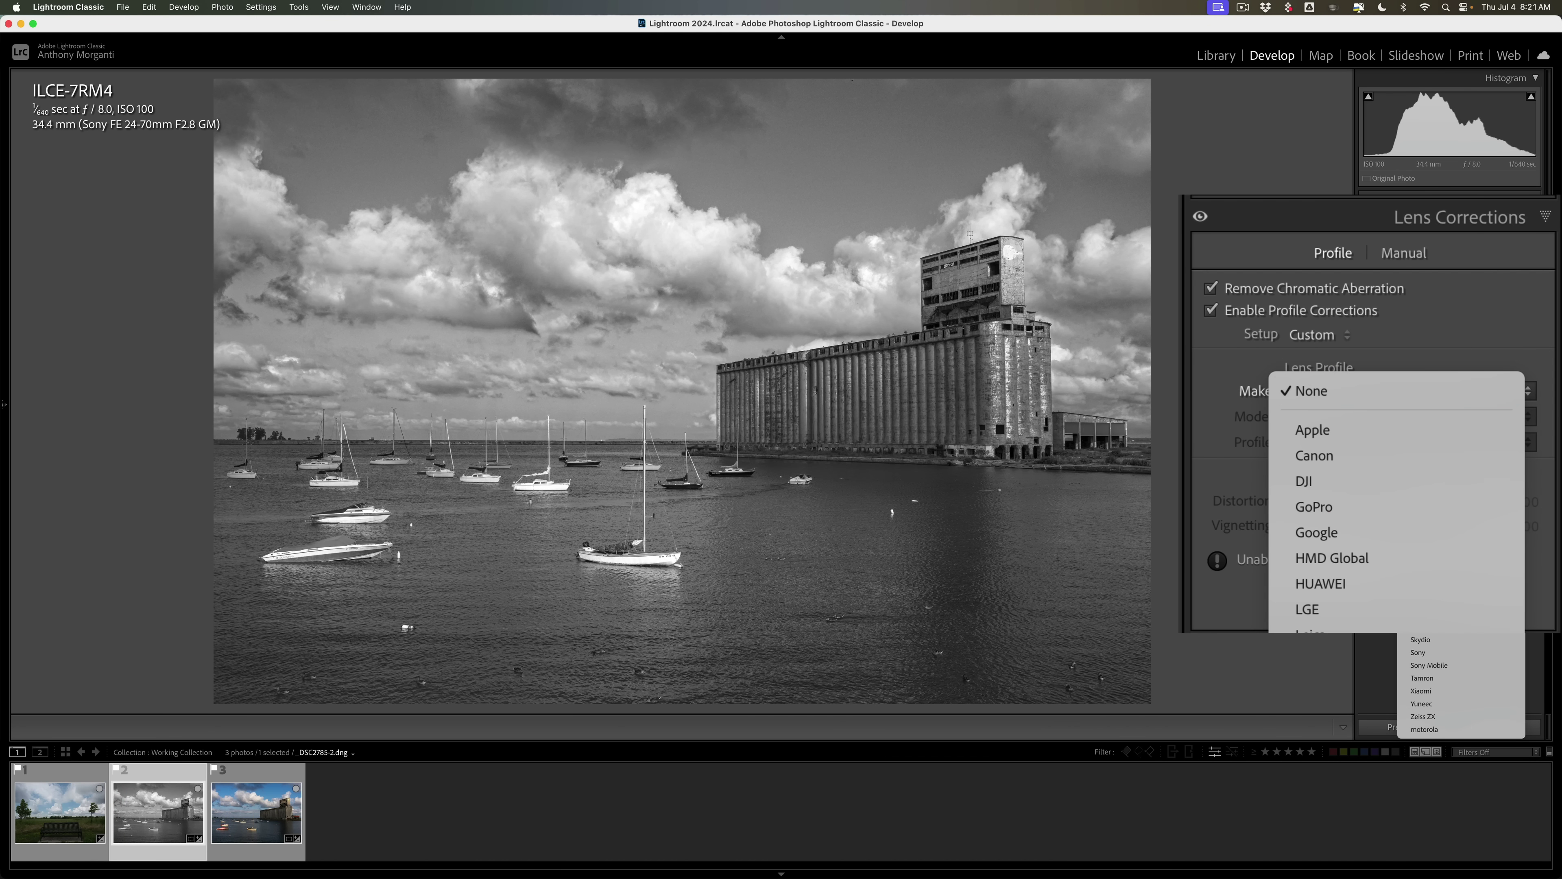
left_click(1362, 634)
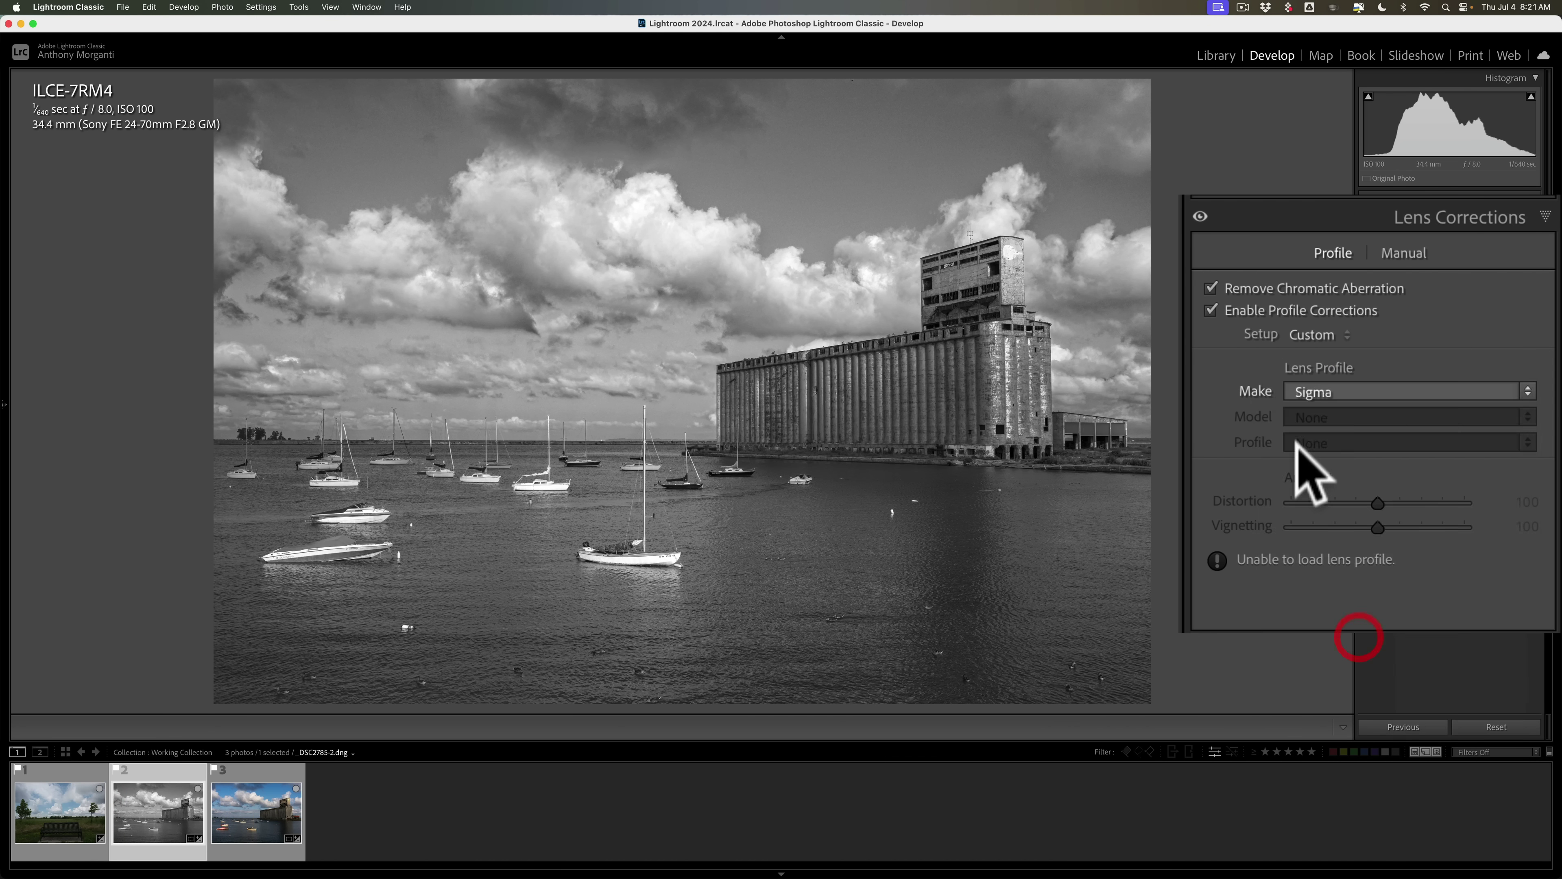
left_click(1347, 417)
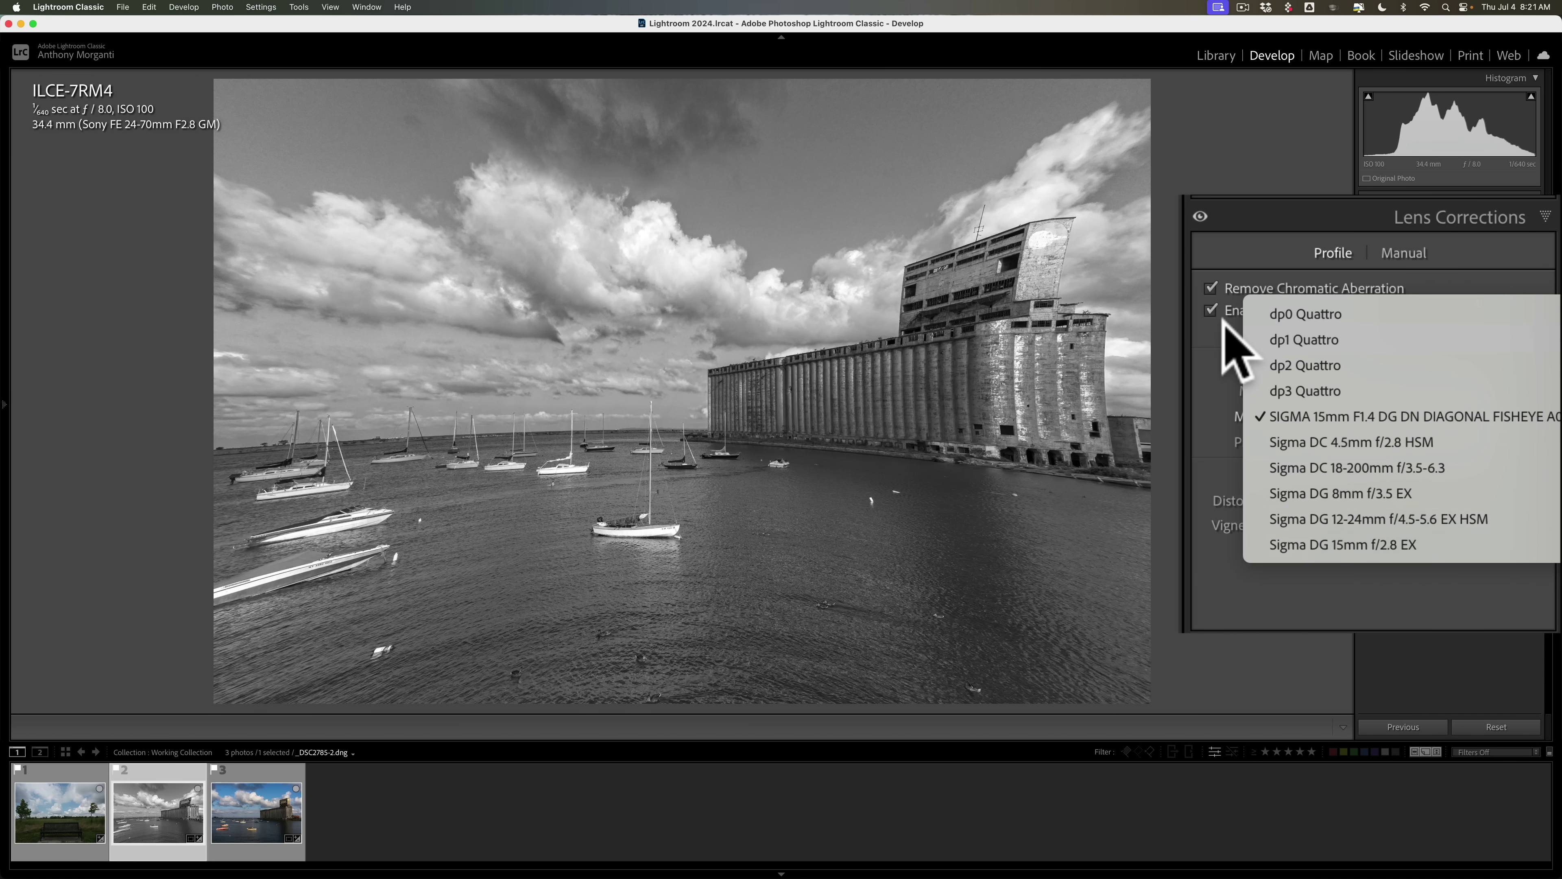
left_click(1224, 338)
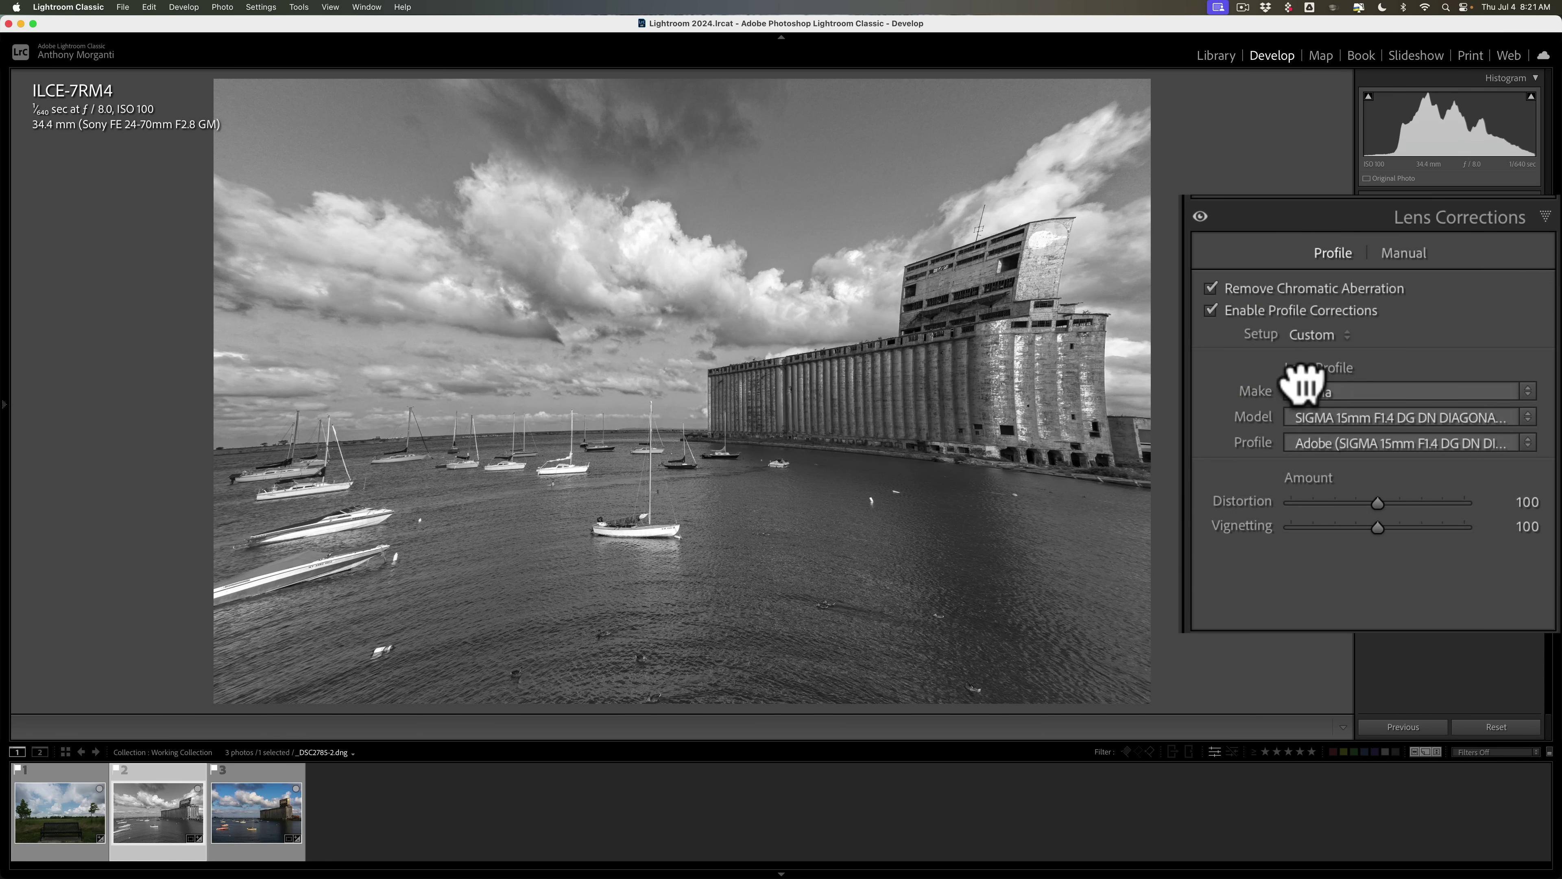
left_click(1307, 391)
left_click(1238, 245)
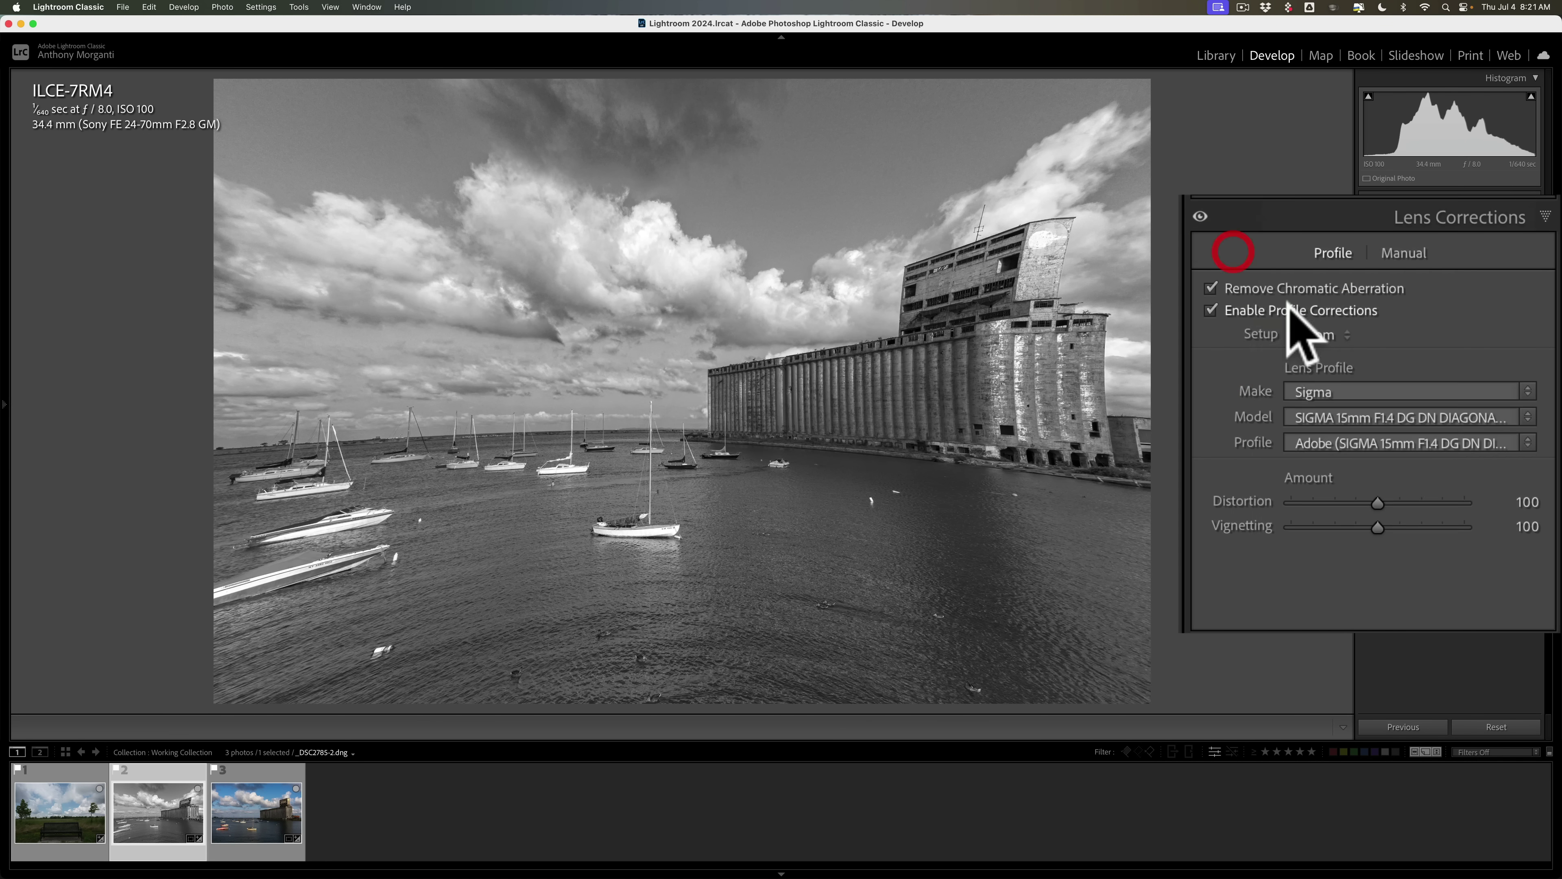
Step: Turn off Remove Chromatic Aberration and Enable Profile Corrections, then collapse Lens Corrections
left_click(1211, 287)
left_click(1210, 310)
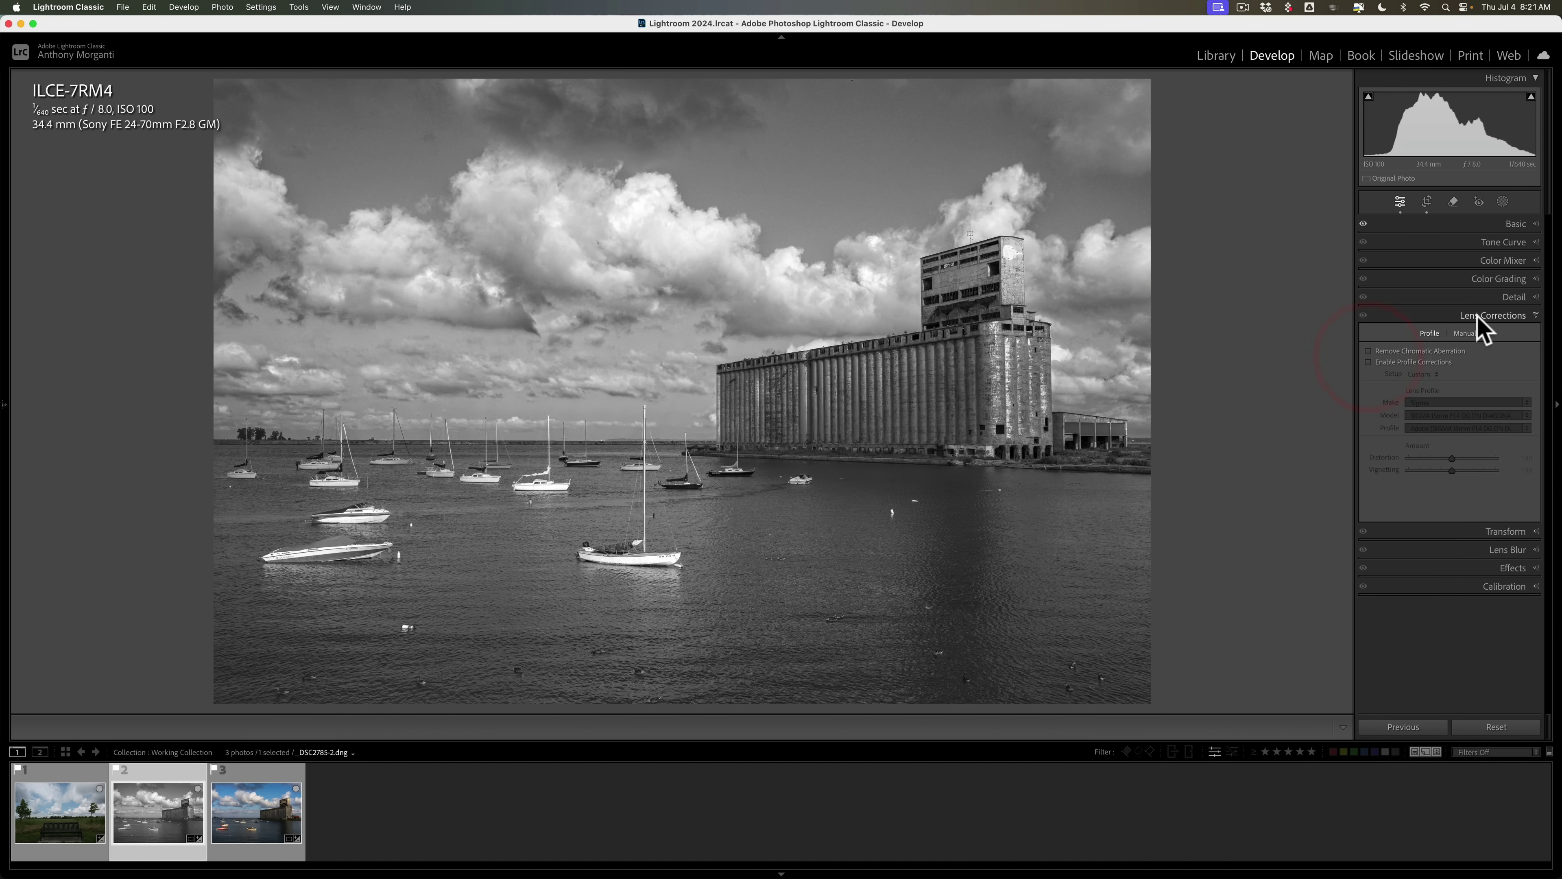
left_click(1482, 317)
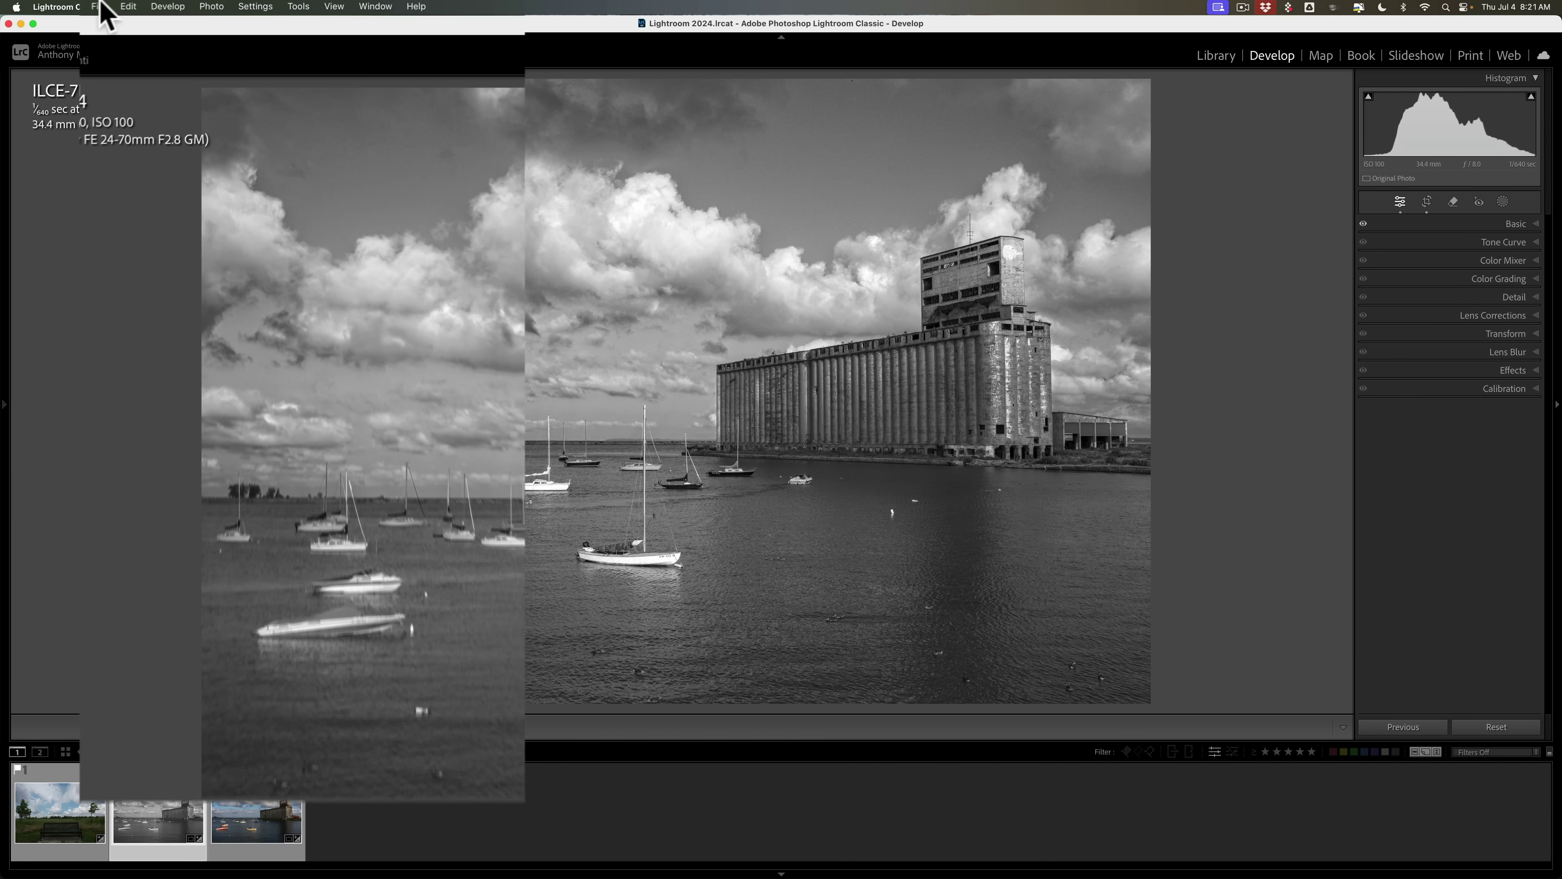
Step: Send the harbor photo to ON1 Effects 2024 as a DNG (No Layers) copy without Lightroom adjustments
left_click(98, 7)
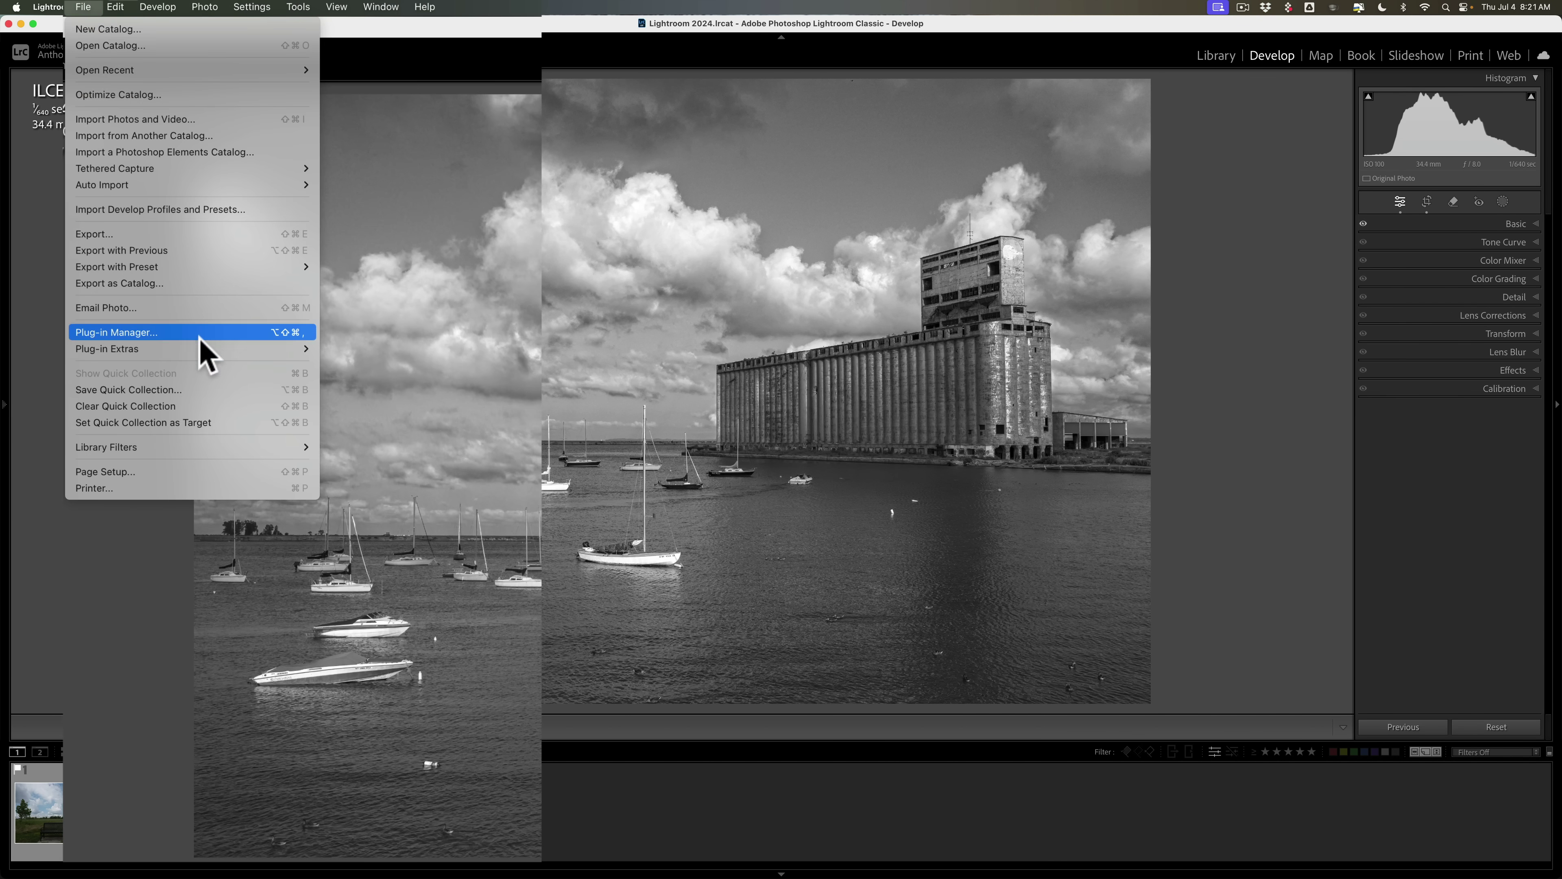
mouse_move(206, 350)
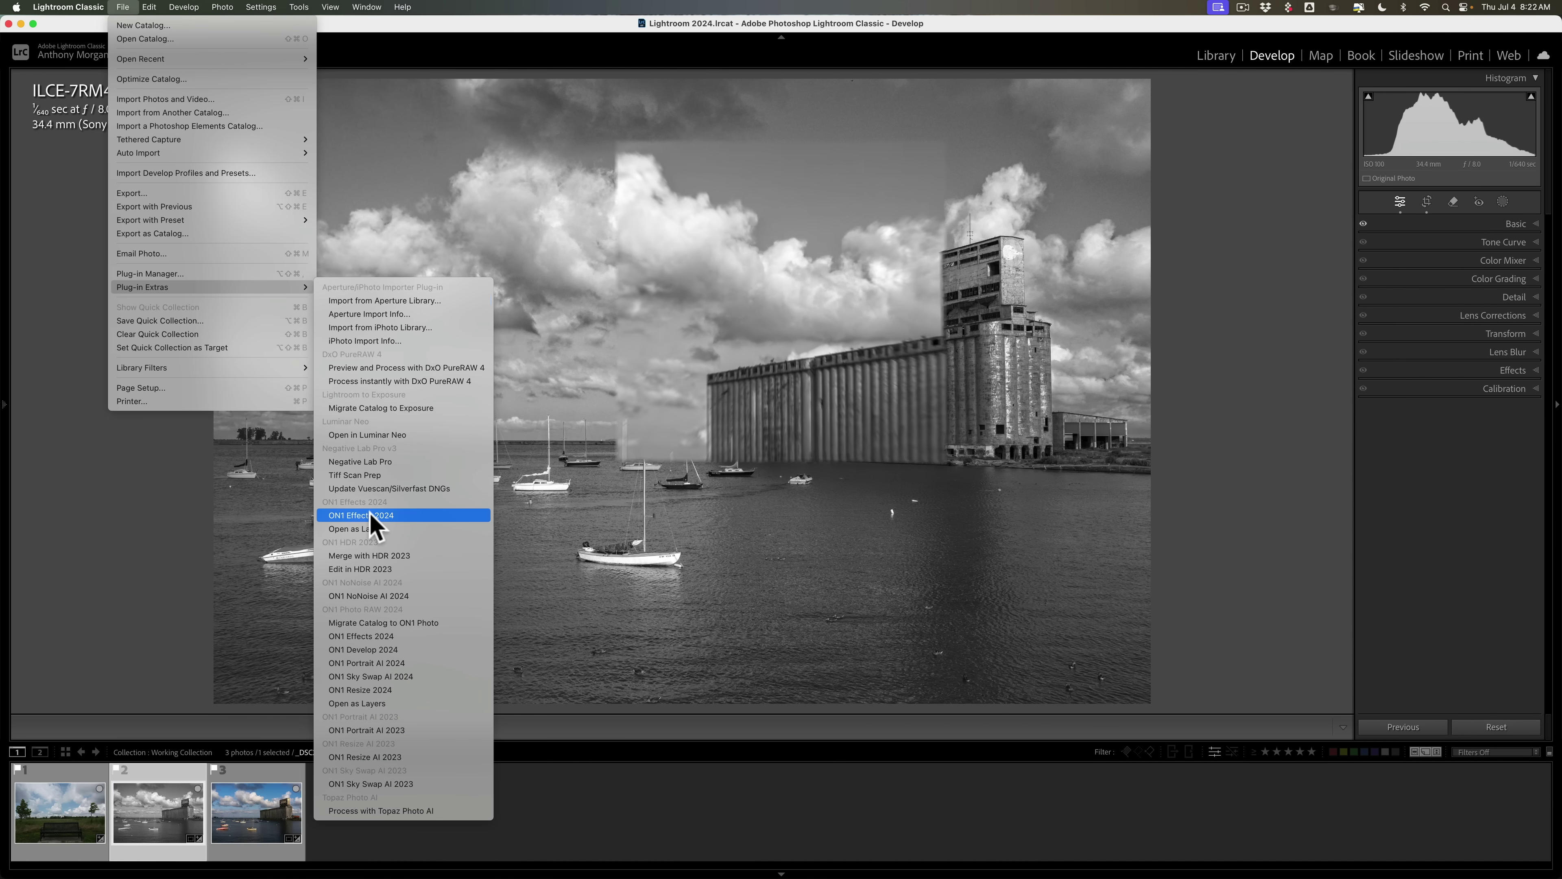
left_click(375, 610)
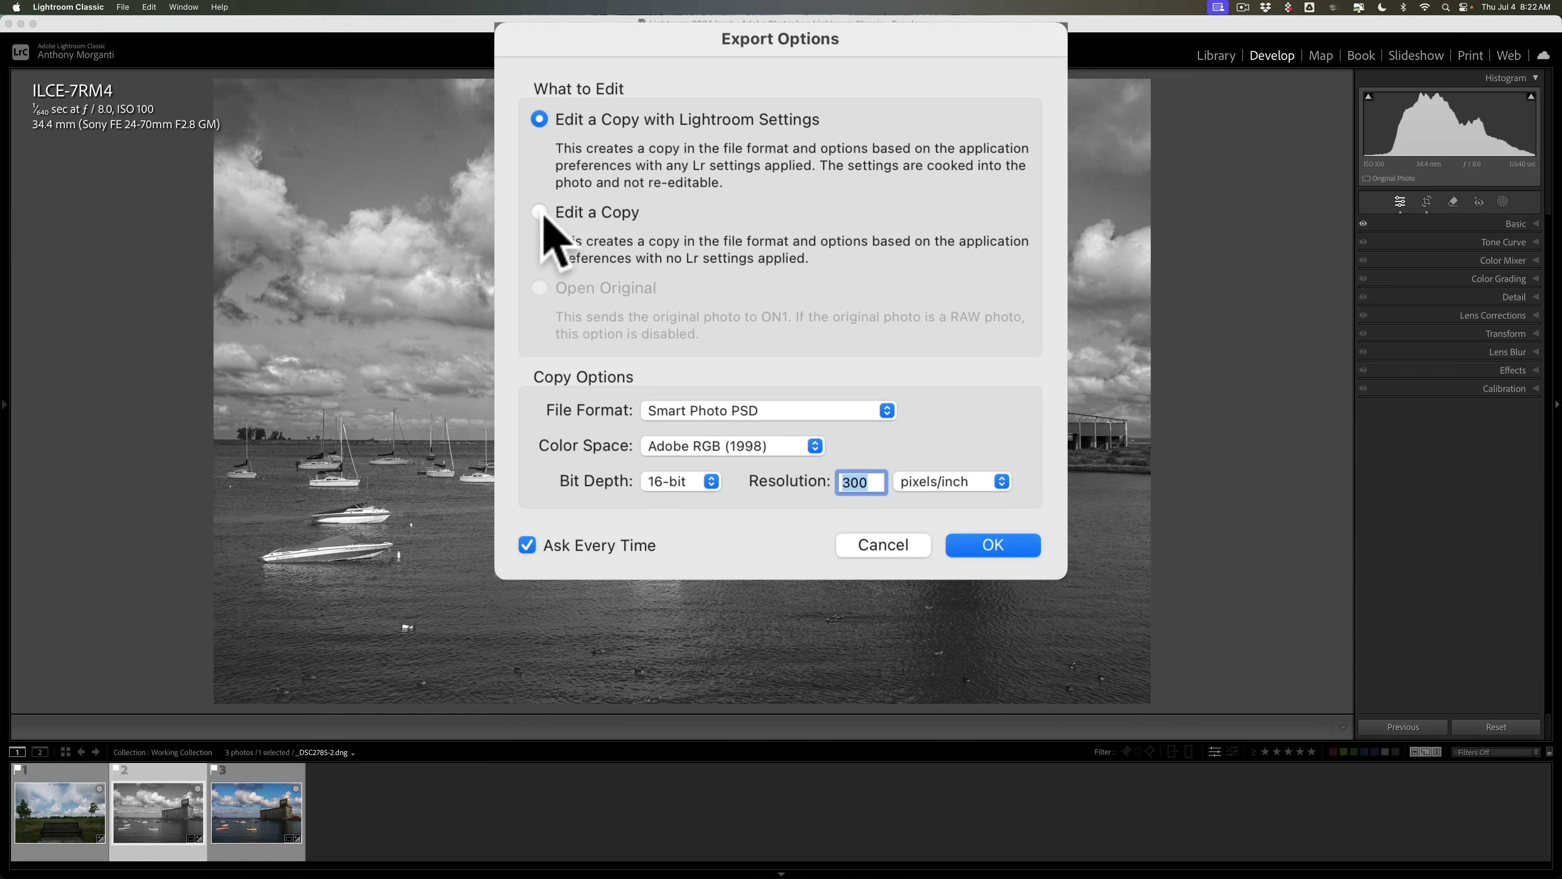
left_click(704, 410)
left_click(707, 388)
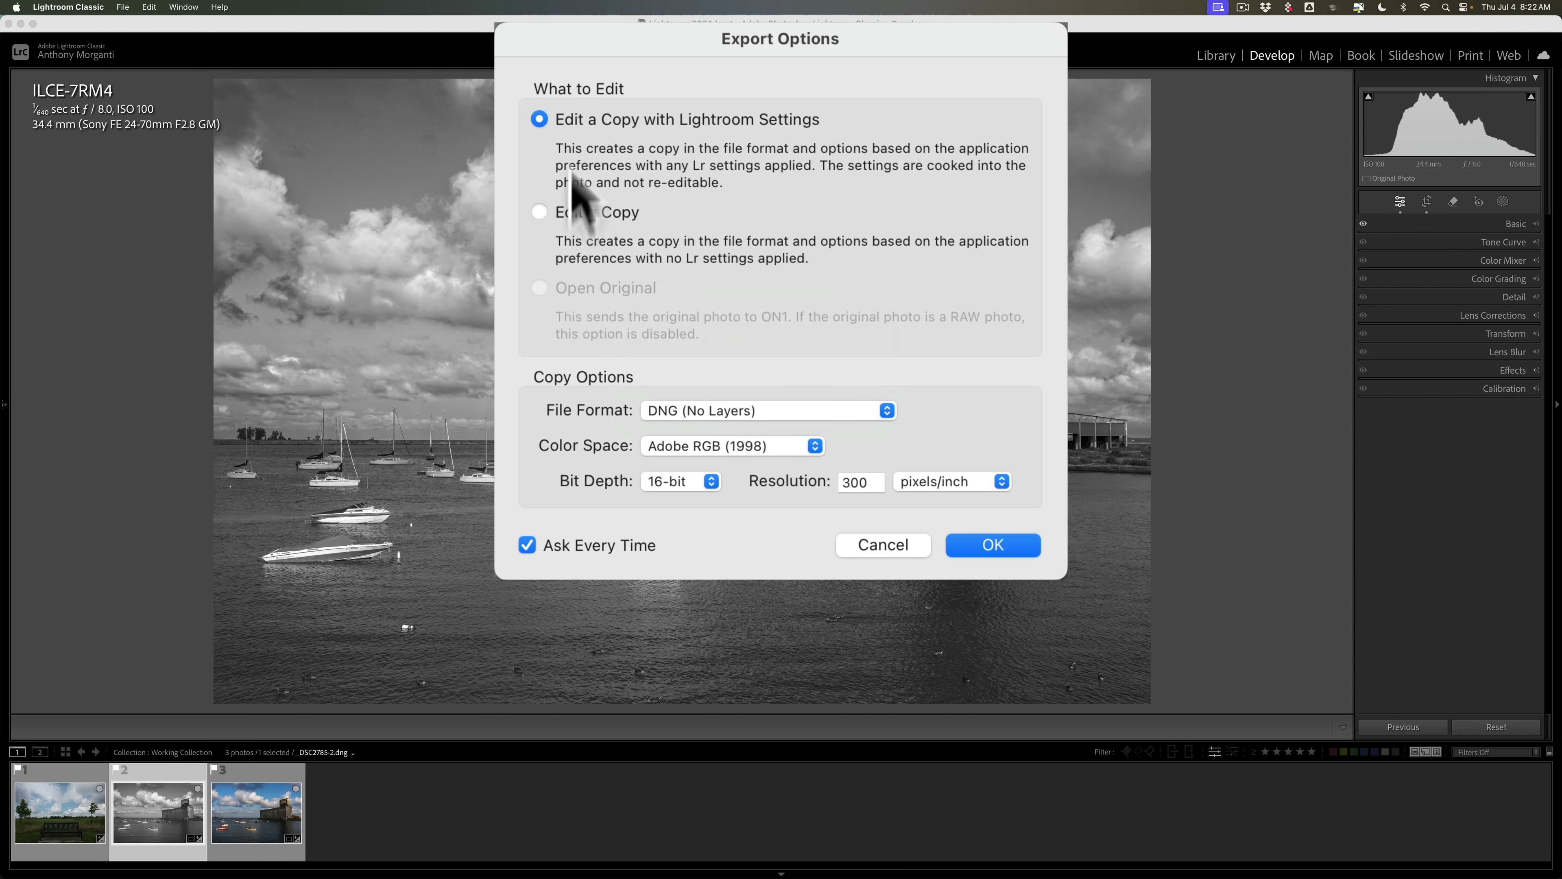
left_click(573, 214)
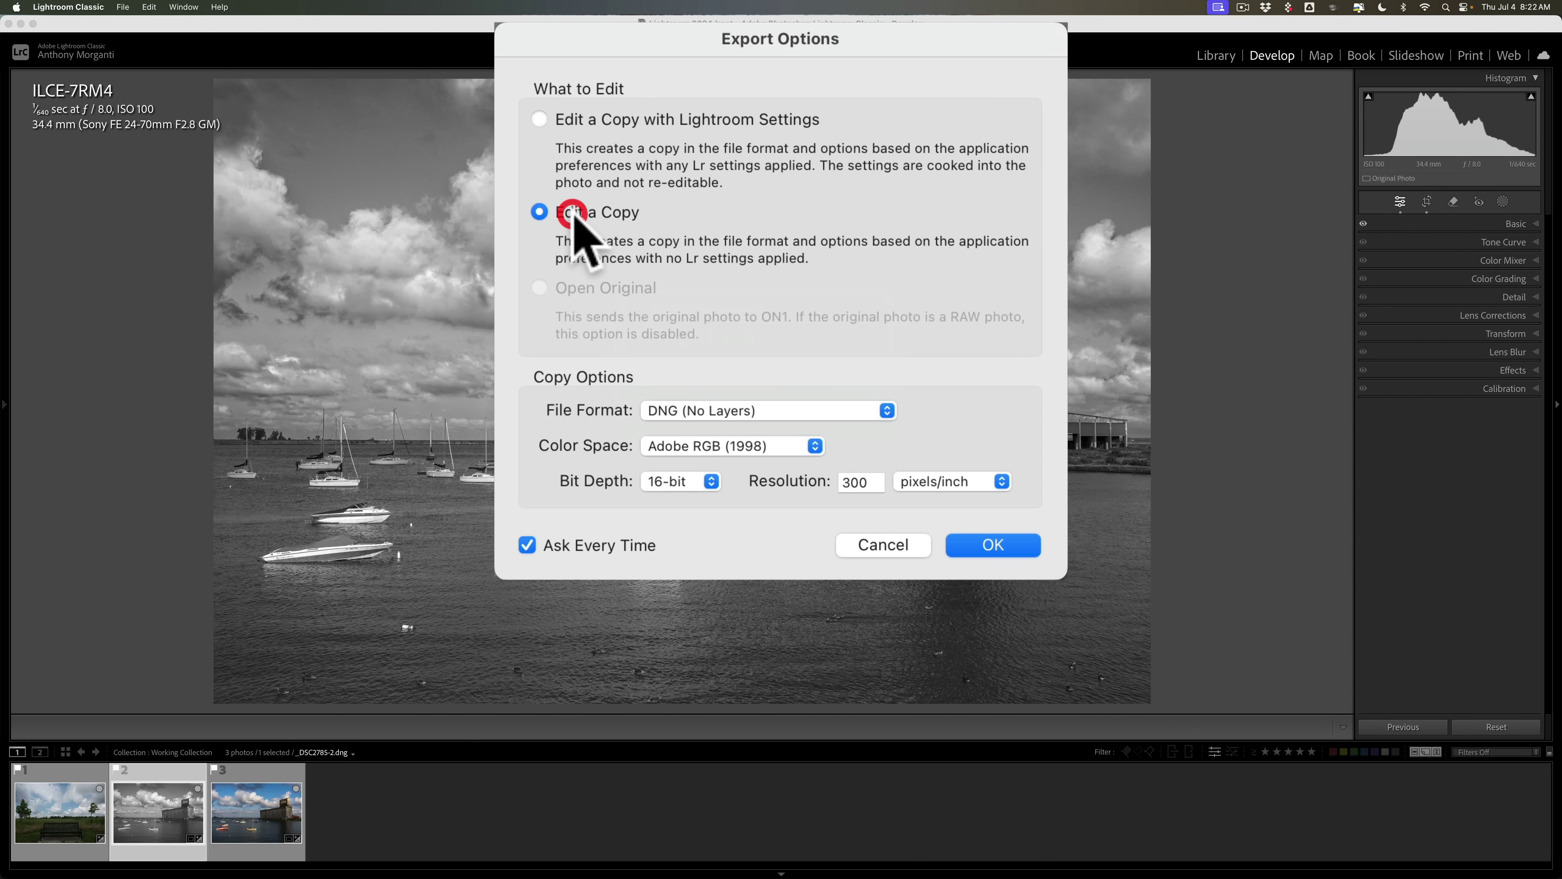
left_click(993, 545)
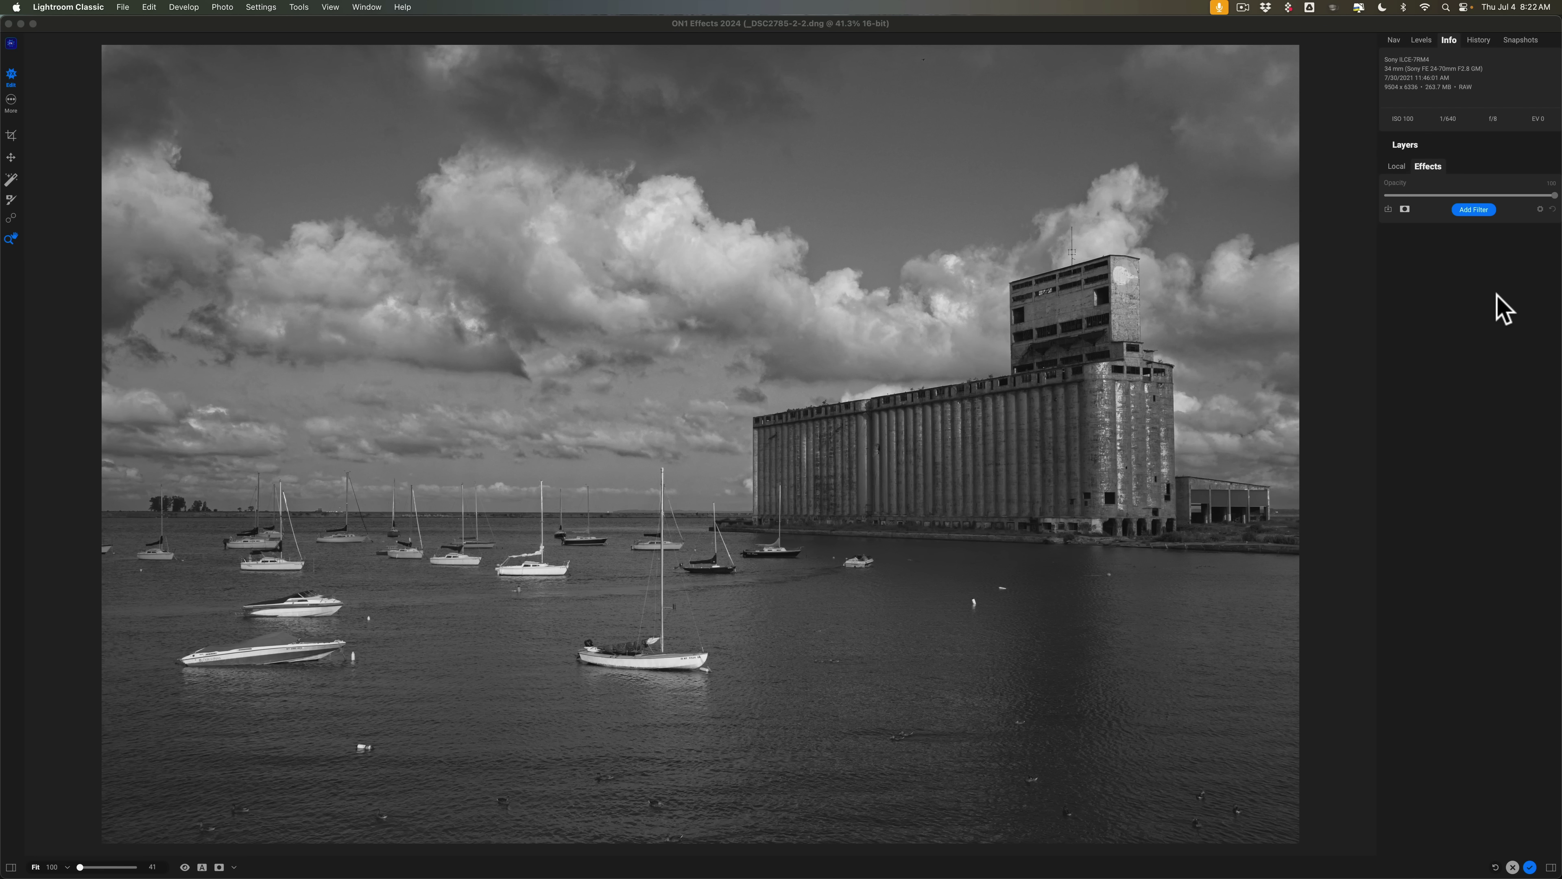
Step: Cancel the ON1 edit of the harbor DNG copy and confirm discarding it
left_click(1512, 867)
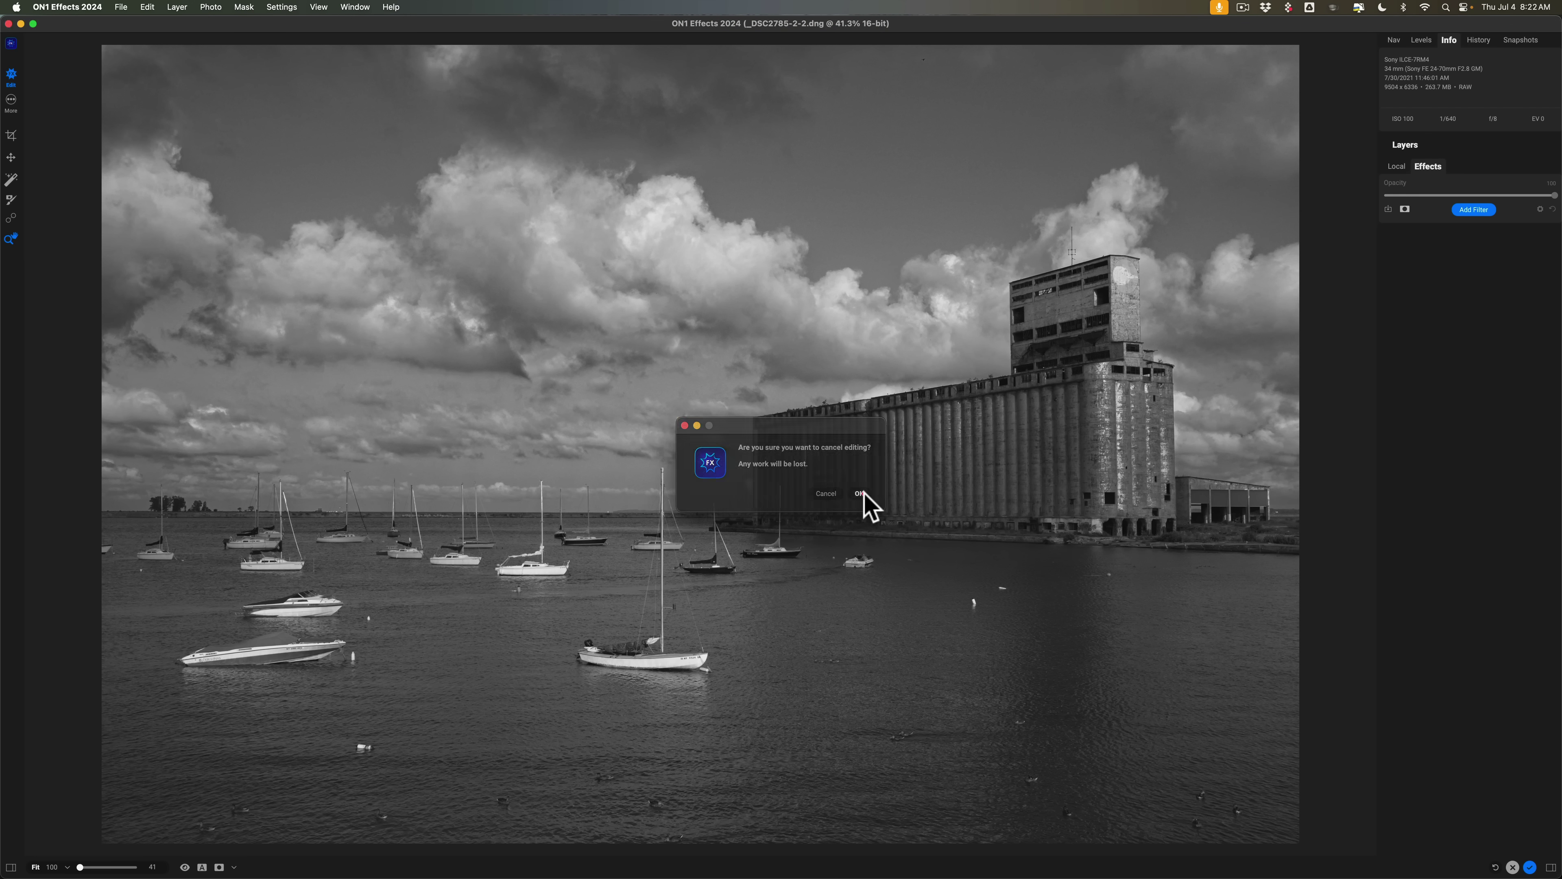
left_click(861, 493)
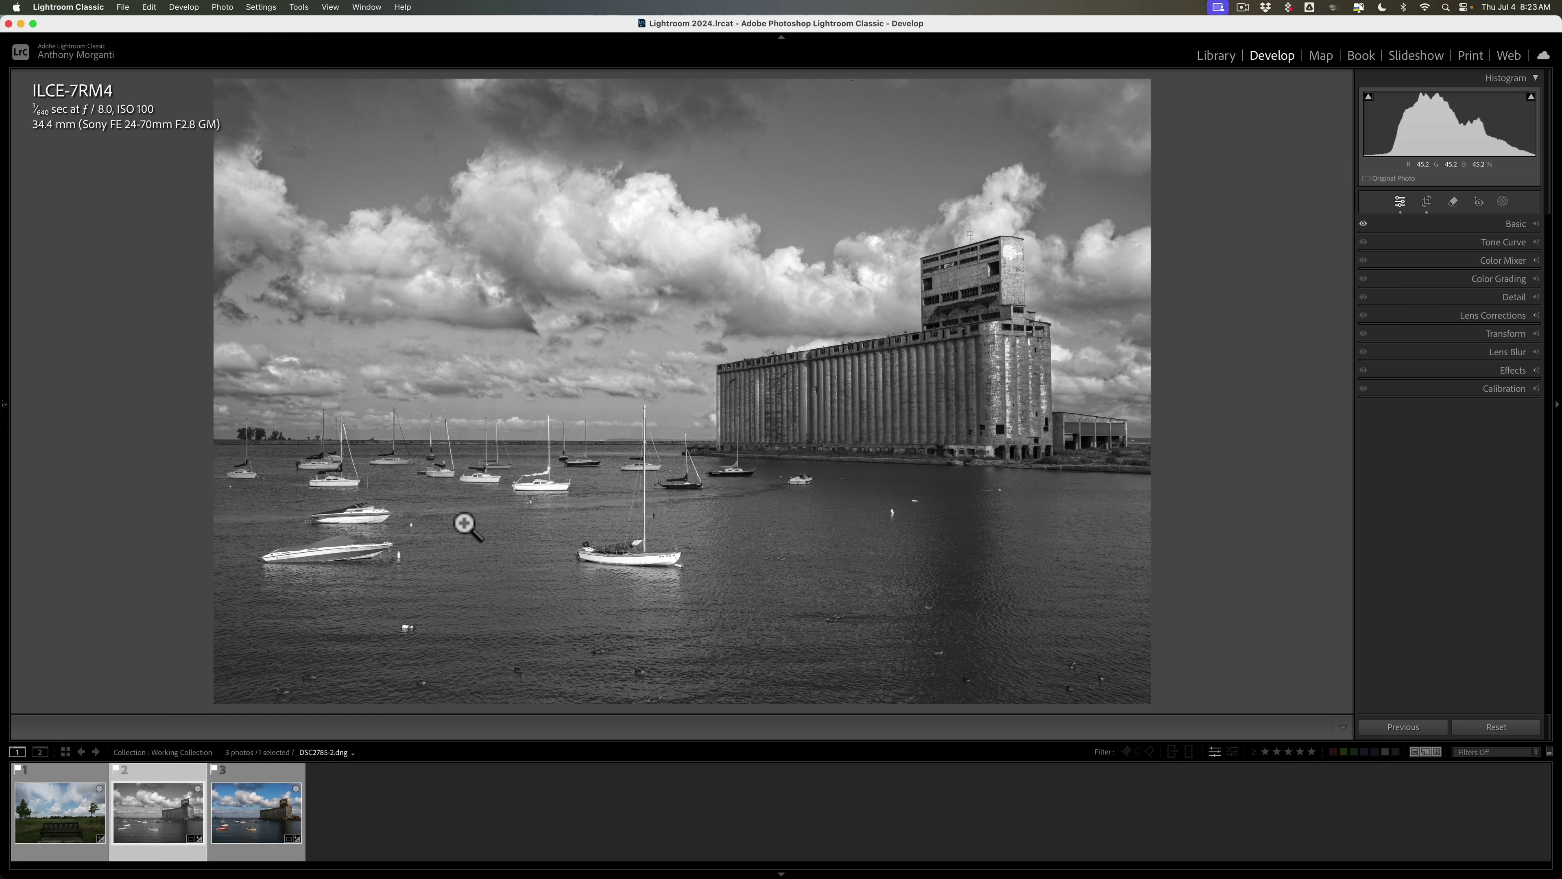
Step: Remove the black-and-white harbor virtual copy with Option+Shift+Cmd+Delete, then toggle the Basic panel
key("alt+shift+super")
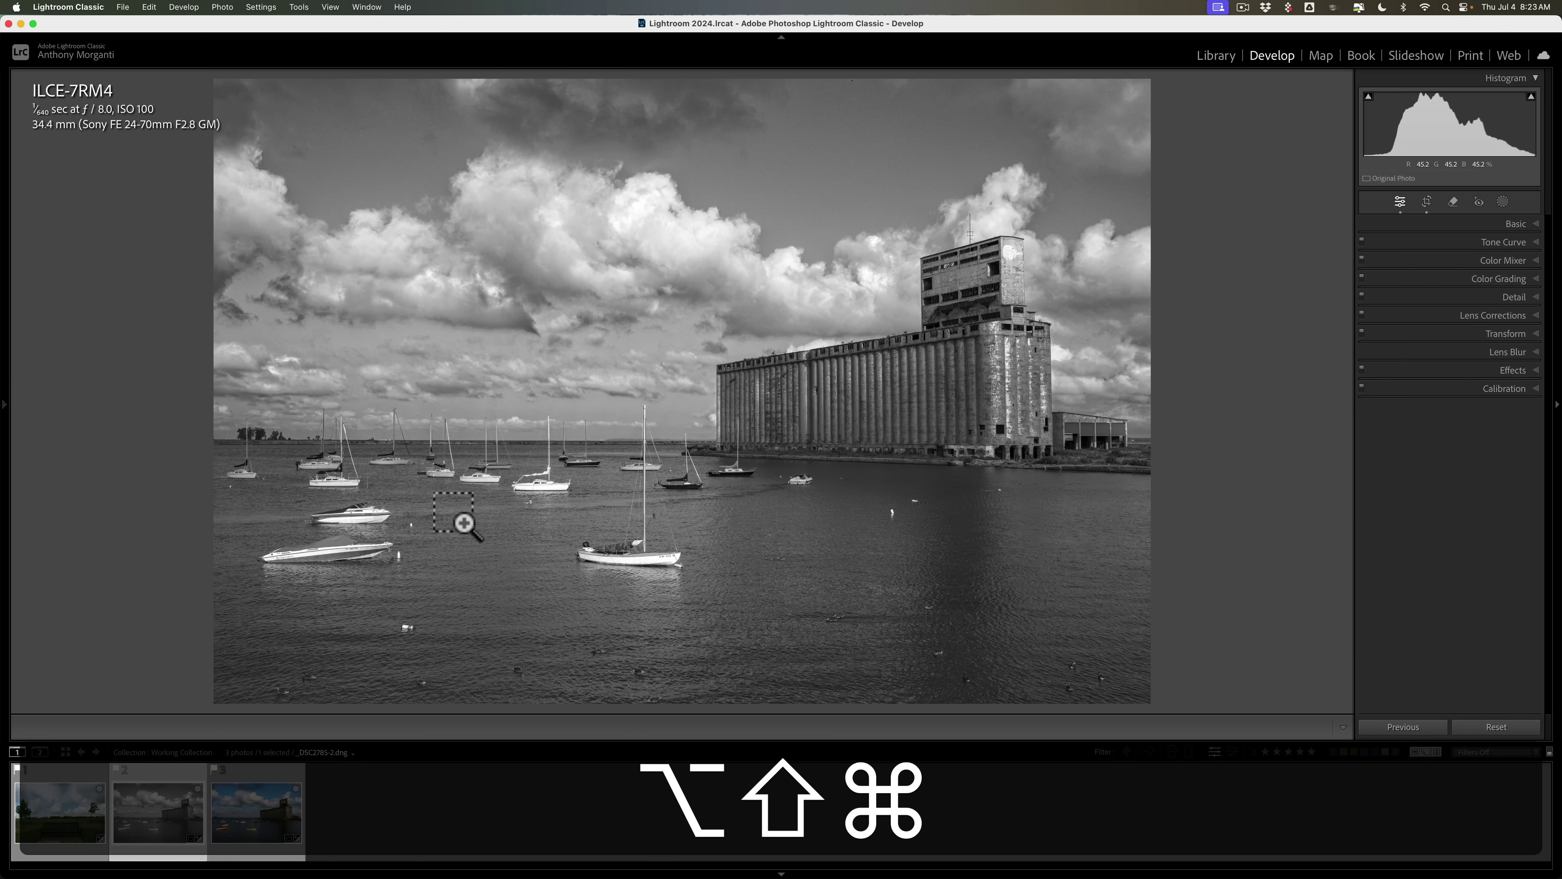
key("alt+shift+super+BackSpace")
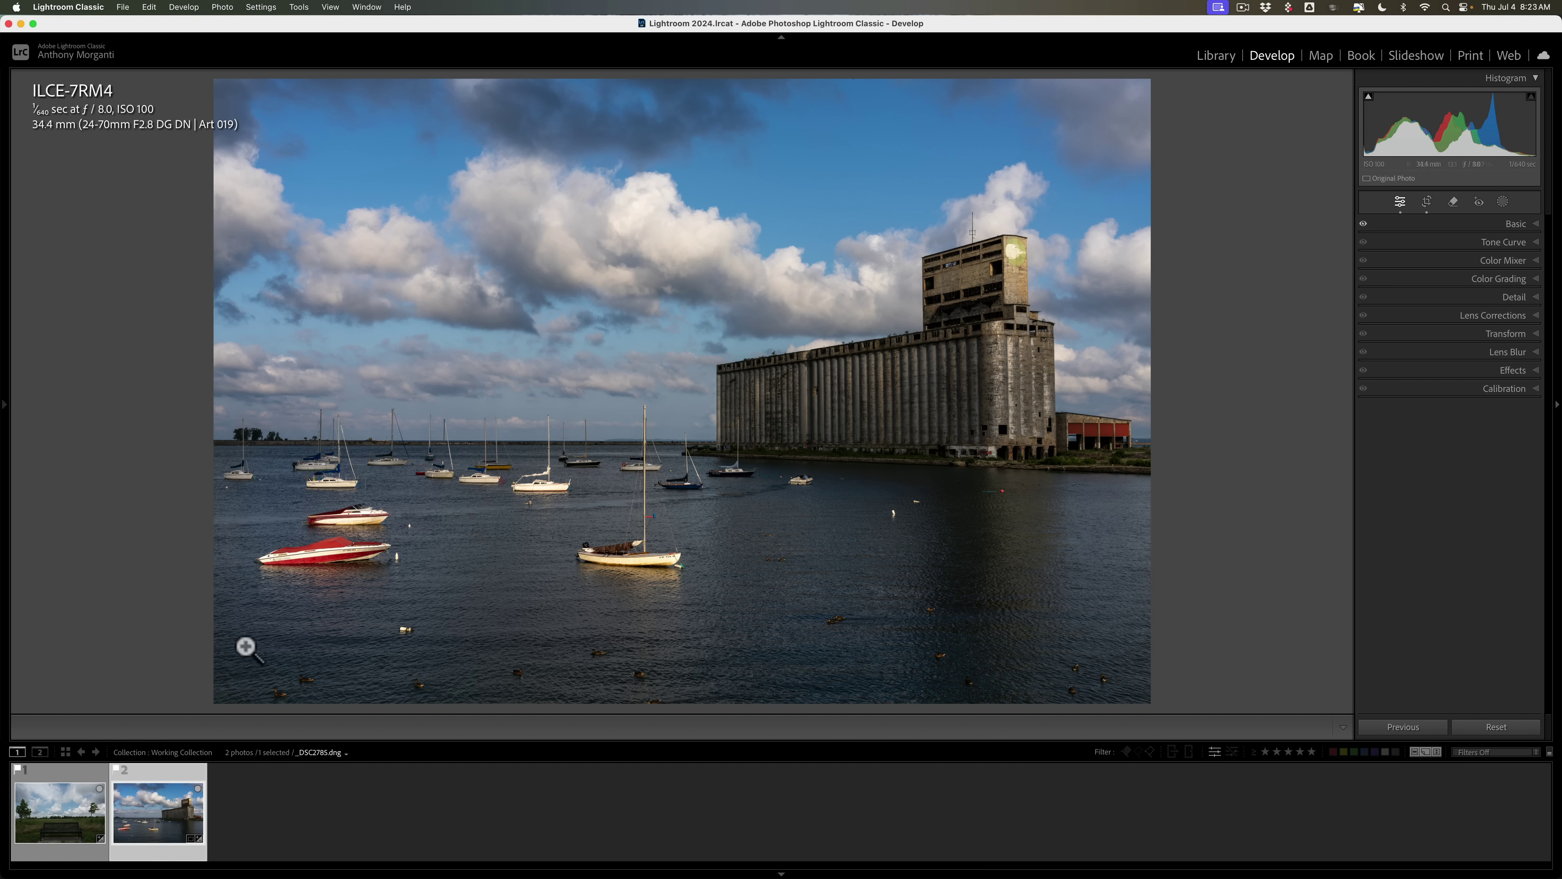
key("alt")
left_click(1514, 225)
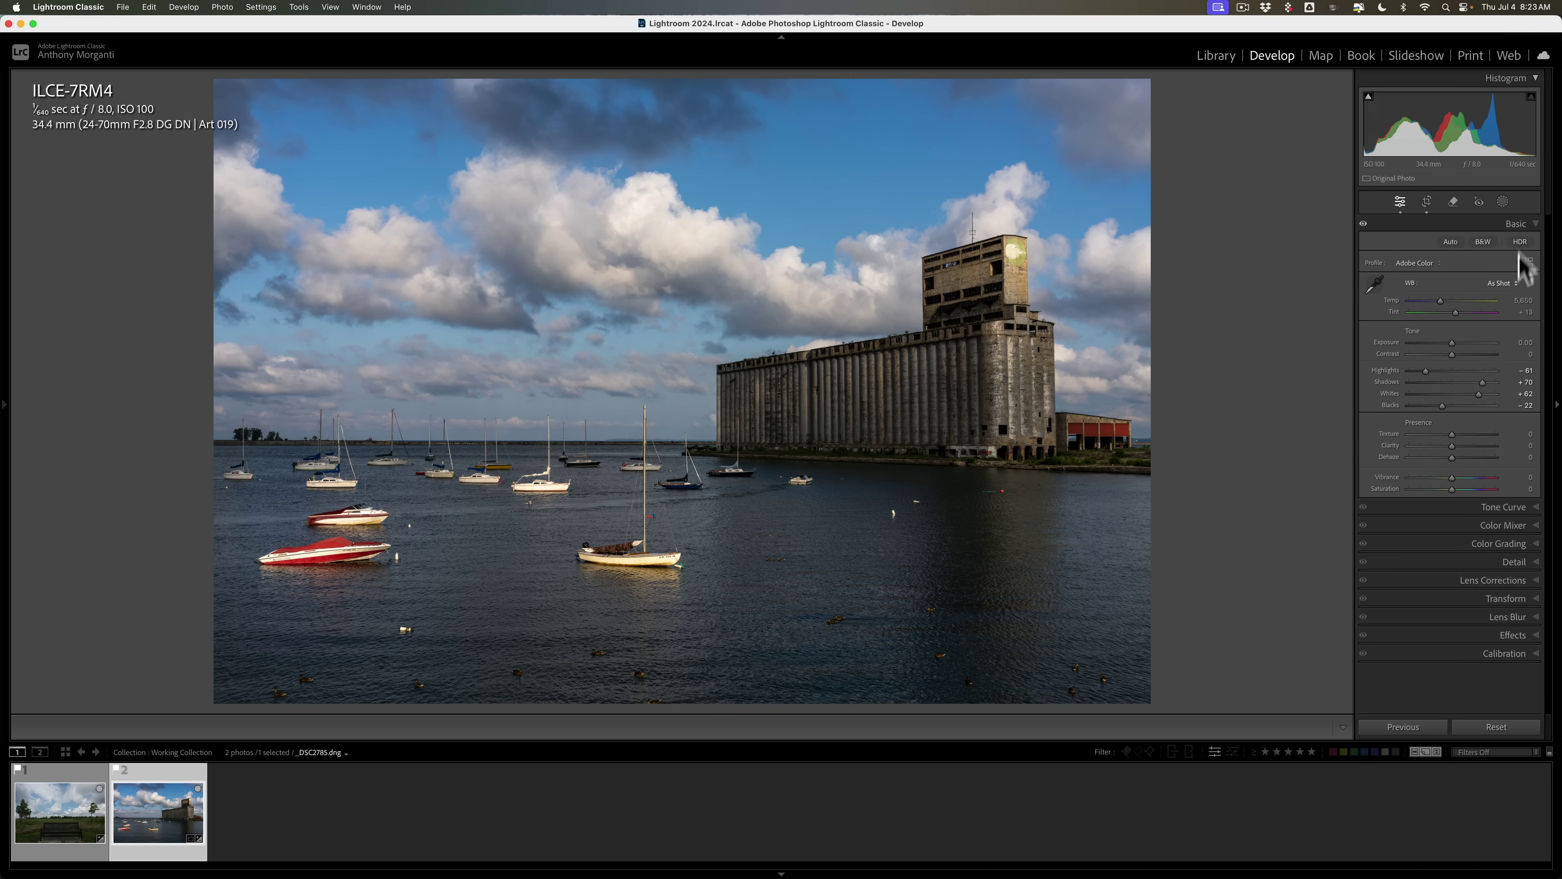
left_click(1515, 225)
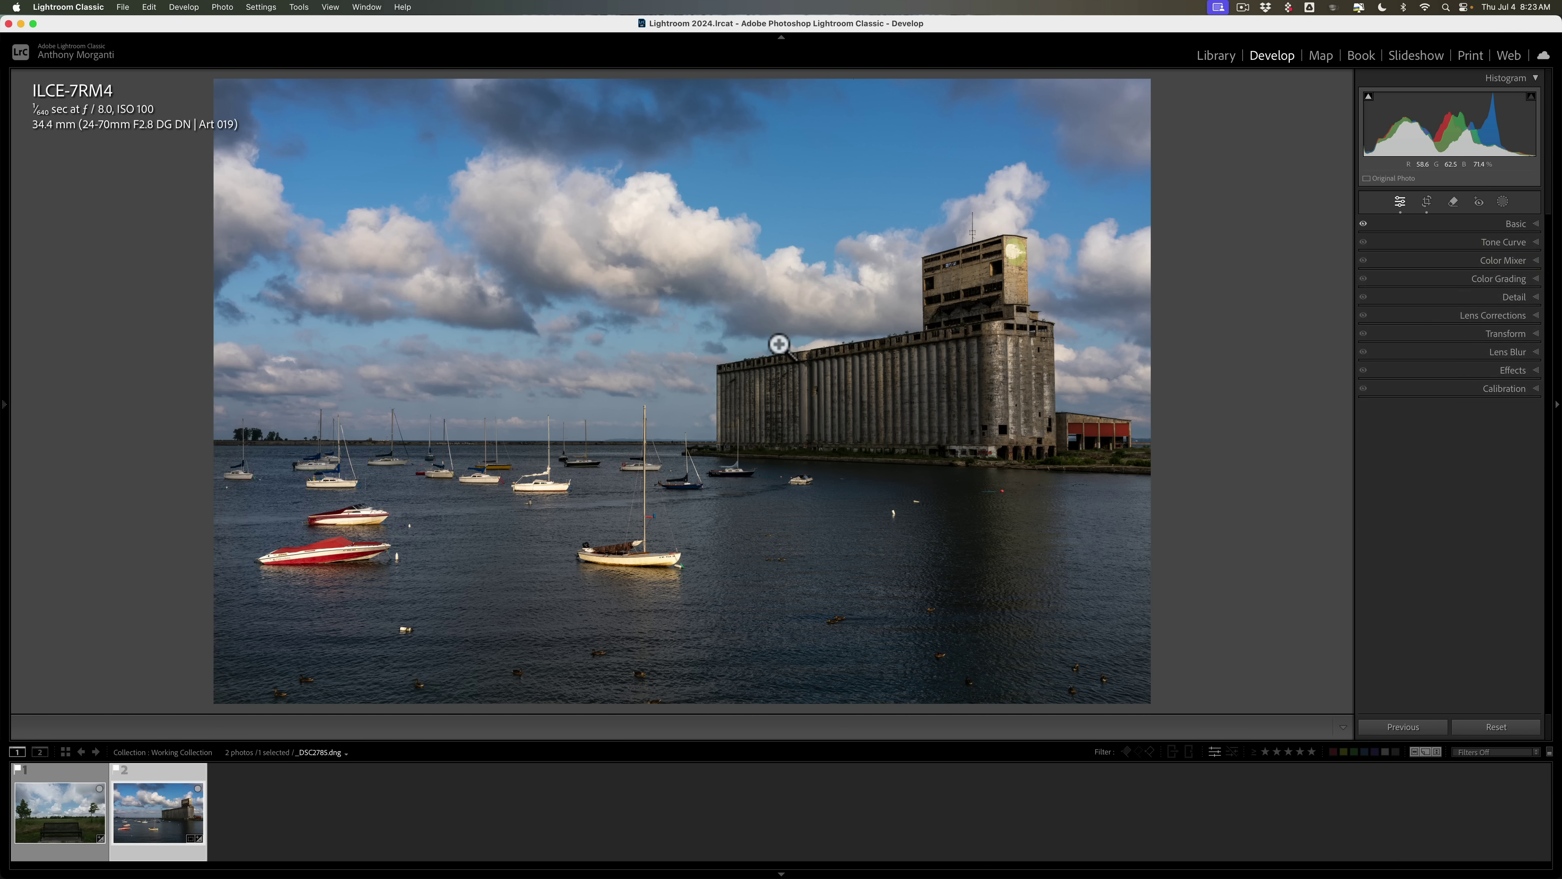
Step: Send the colour harbor photo to ON1 Effects 2024 as a Smart Photo PSD in ProPhoto RGB
left_click(122, 7)
mouse_move(180, 348)
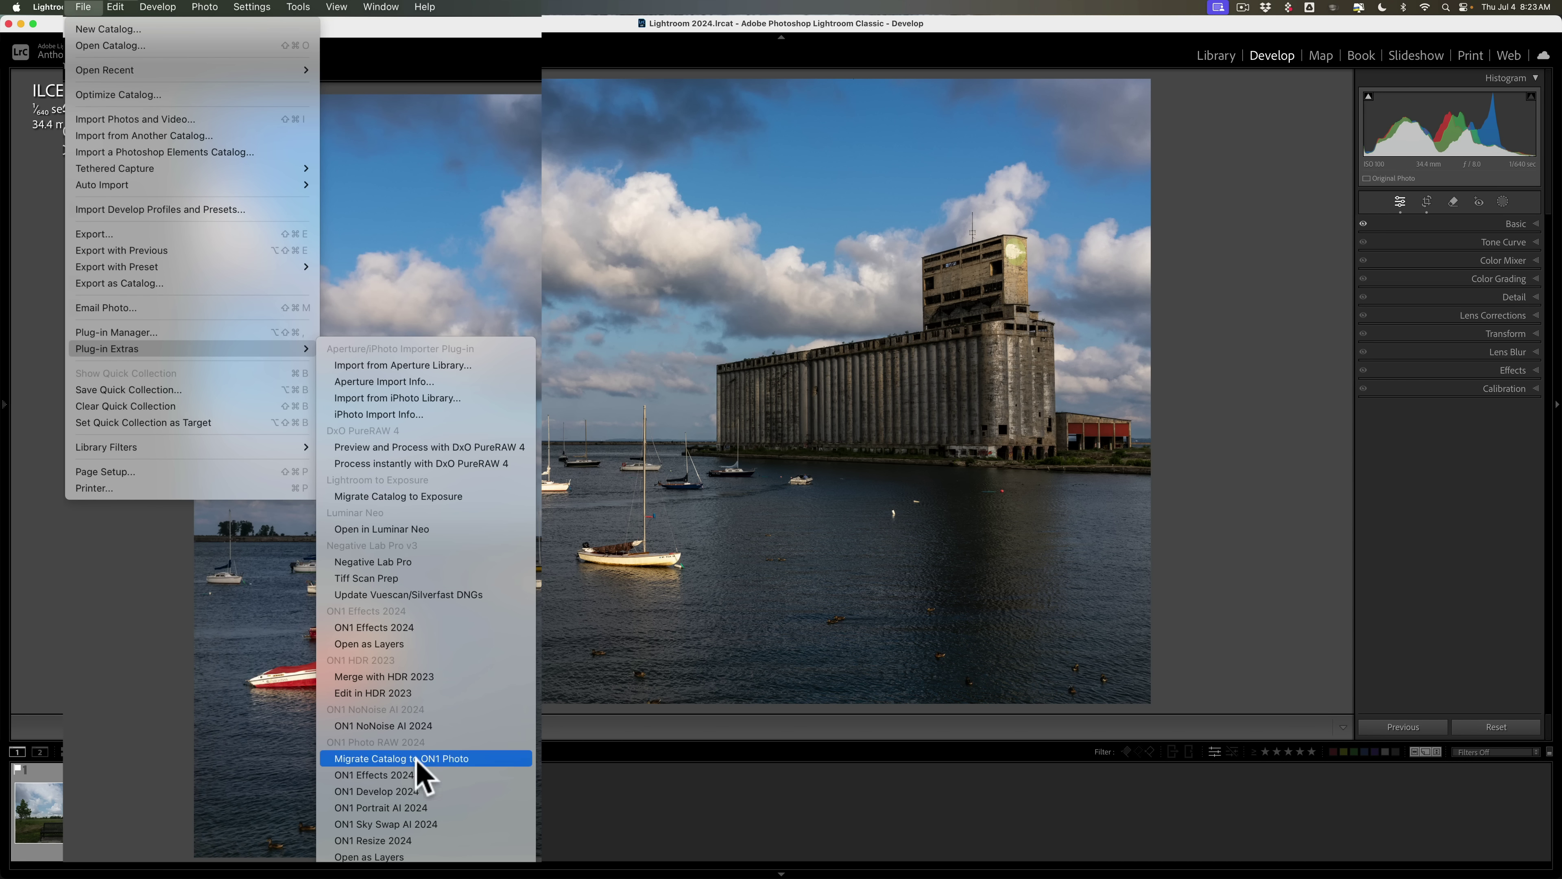
left_click(405, 629)
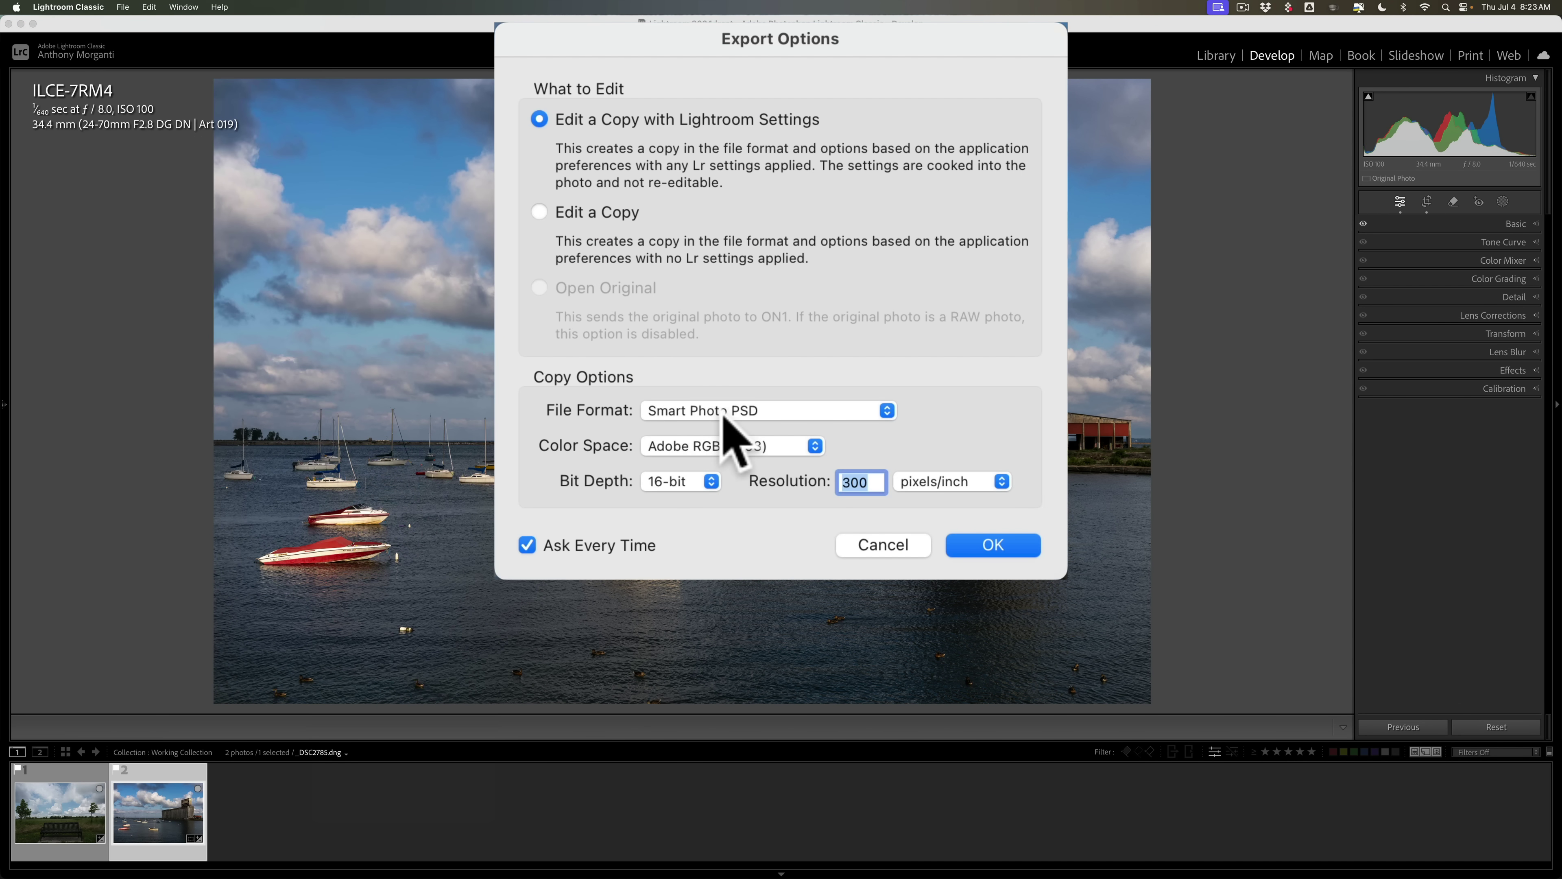
left_click(761, 446)
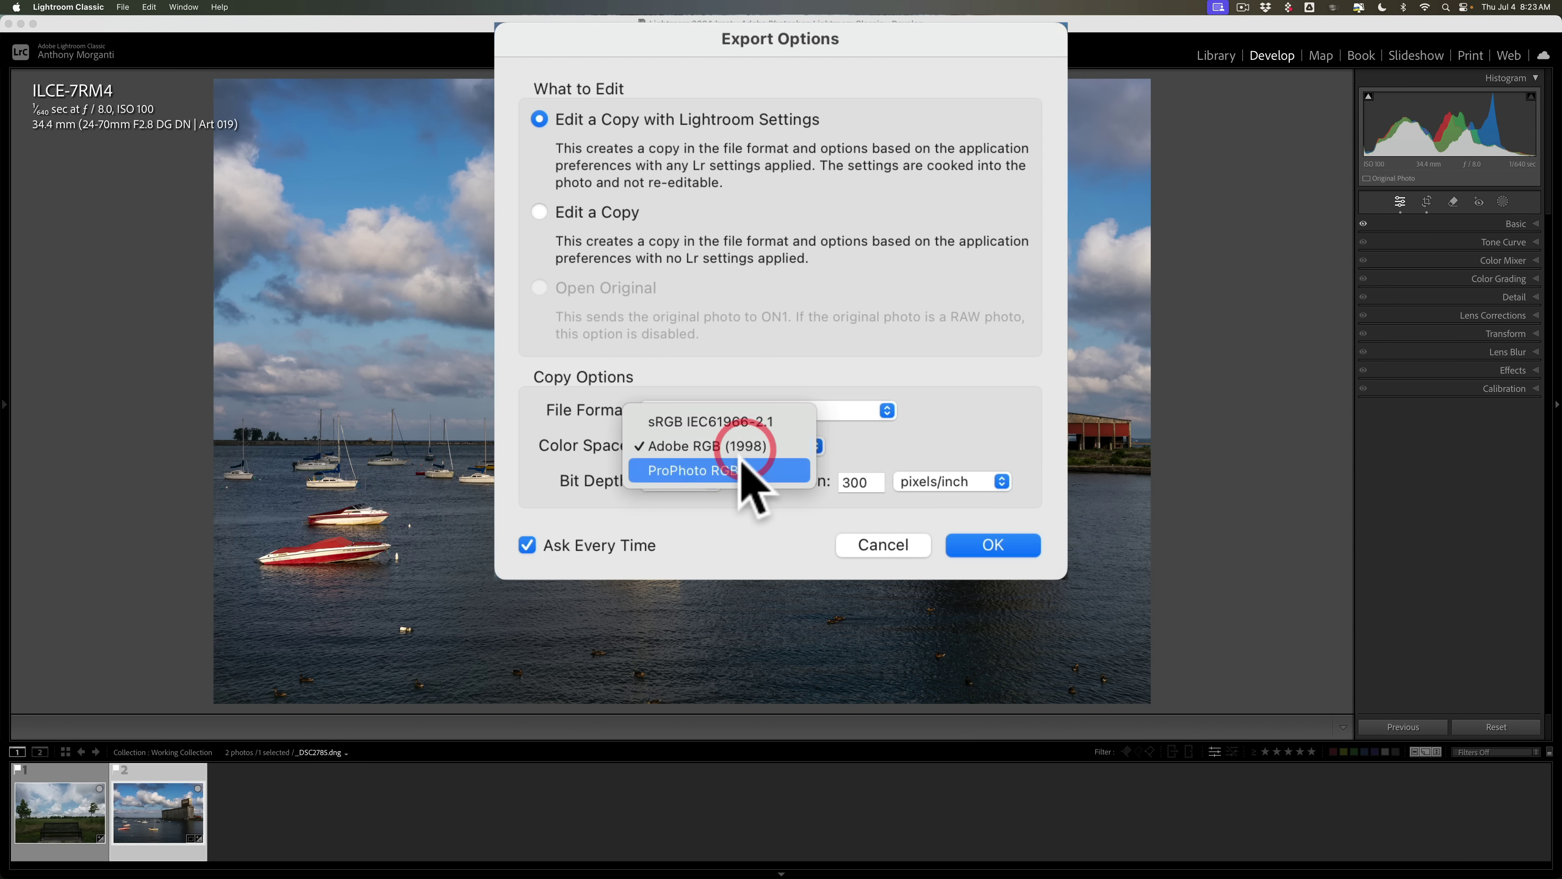
left_click(752, 471)
left_click(978, 545)
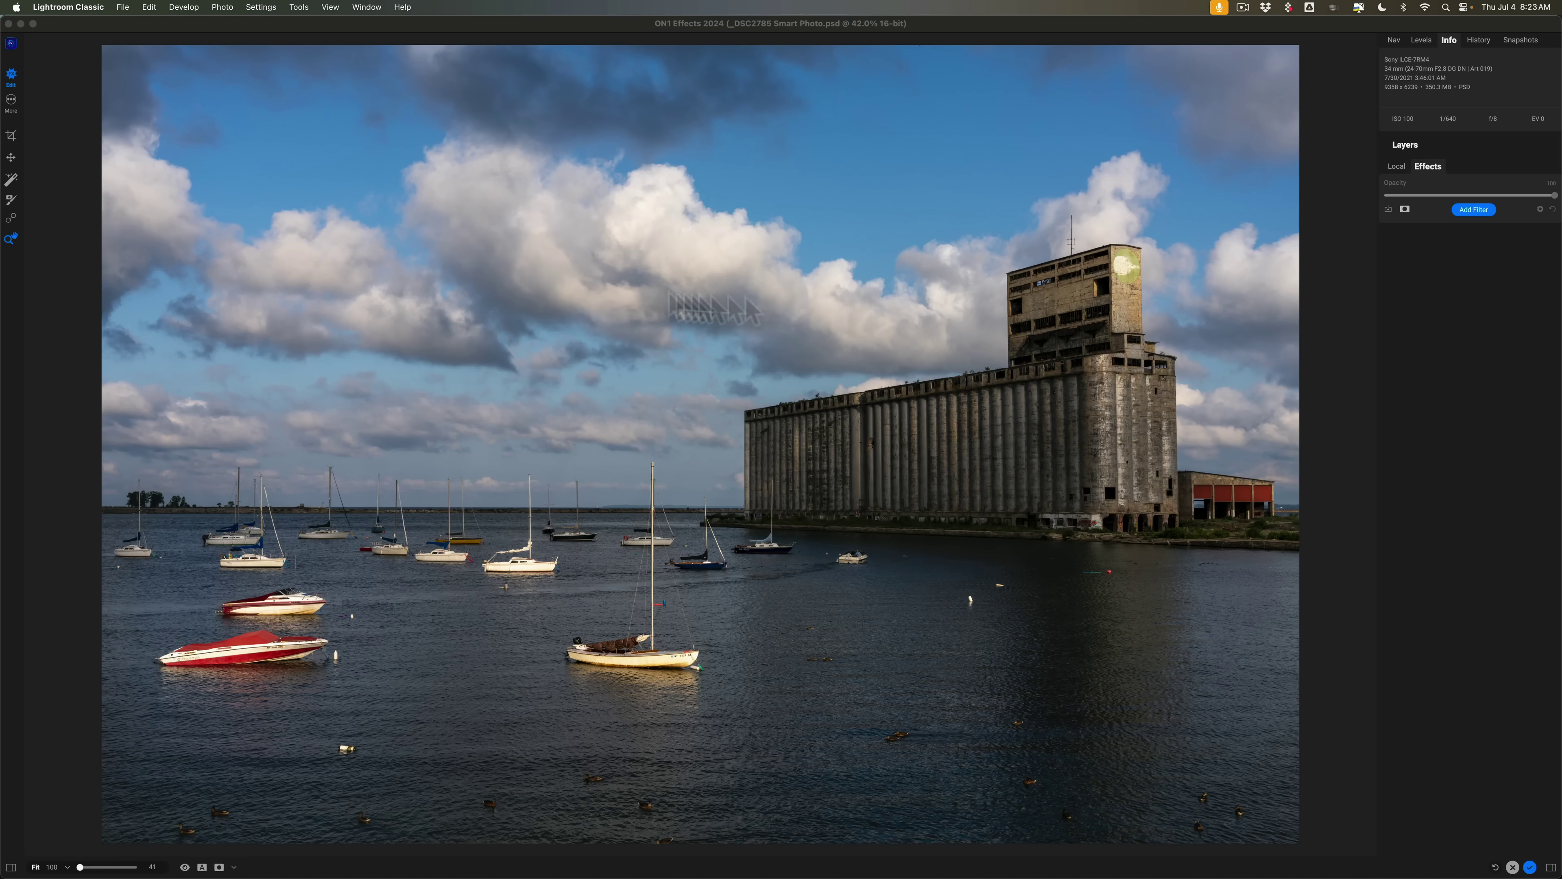
Step: Add a Black & White filter with Red 46, Yellow 22, Green 20, Aqua -30, Blue -36
left_click(108, 557)
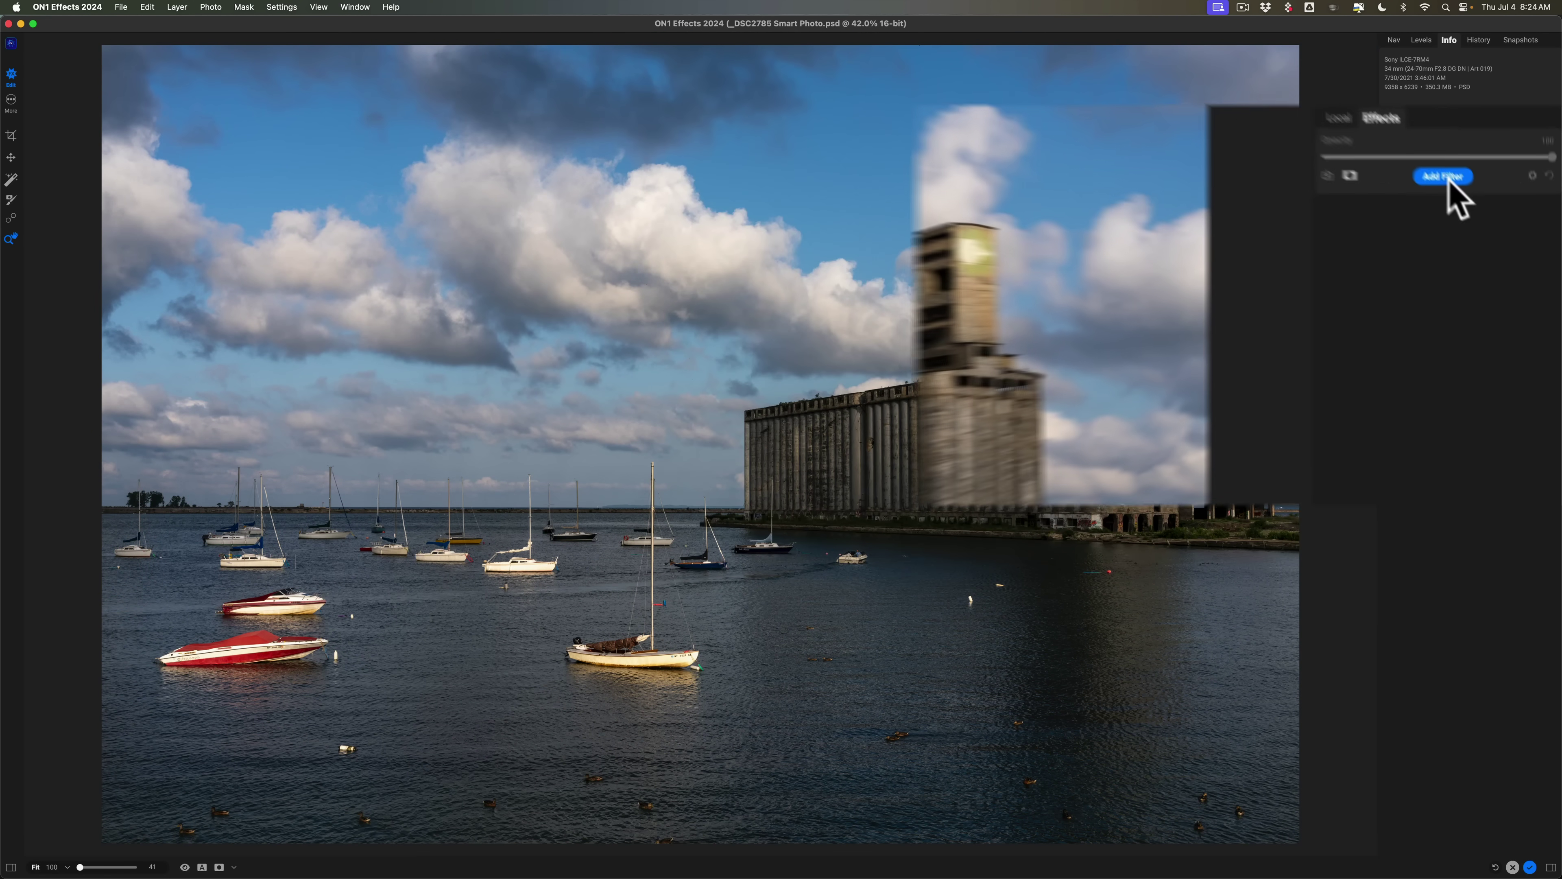
left_click(1475, 210)
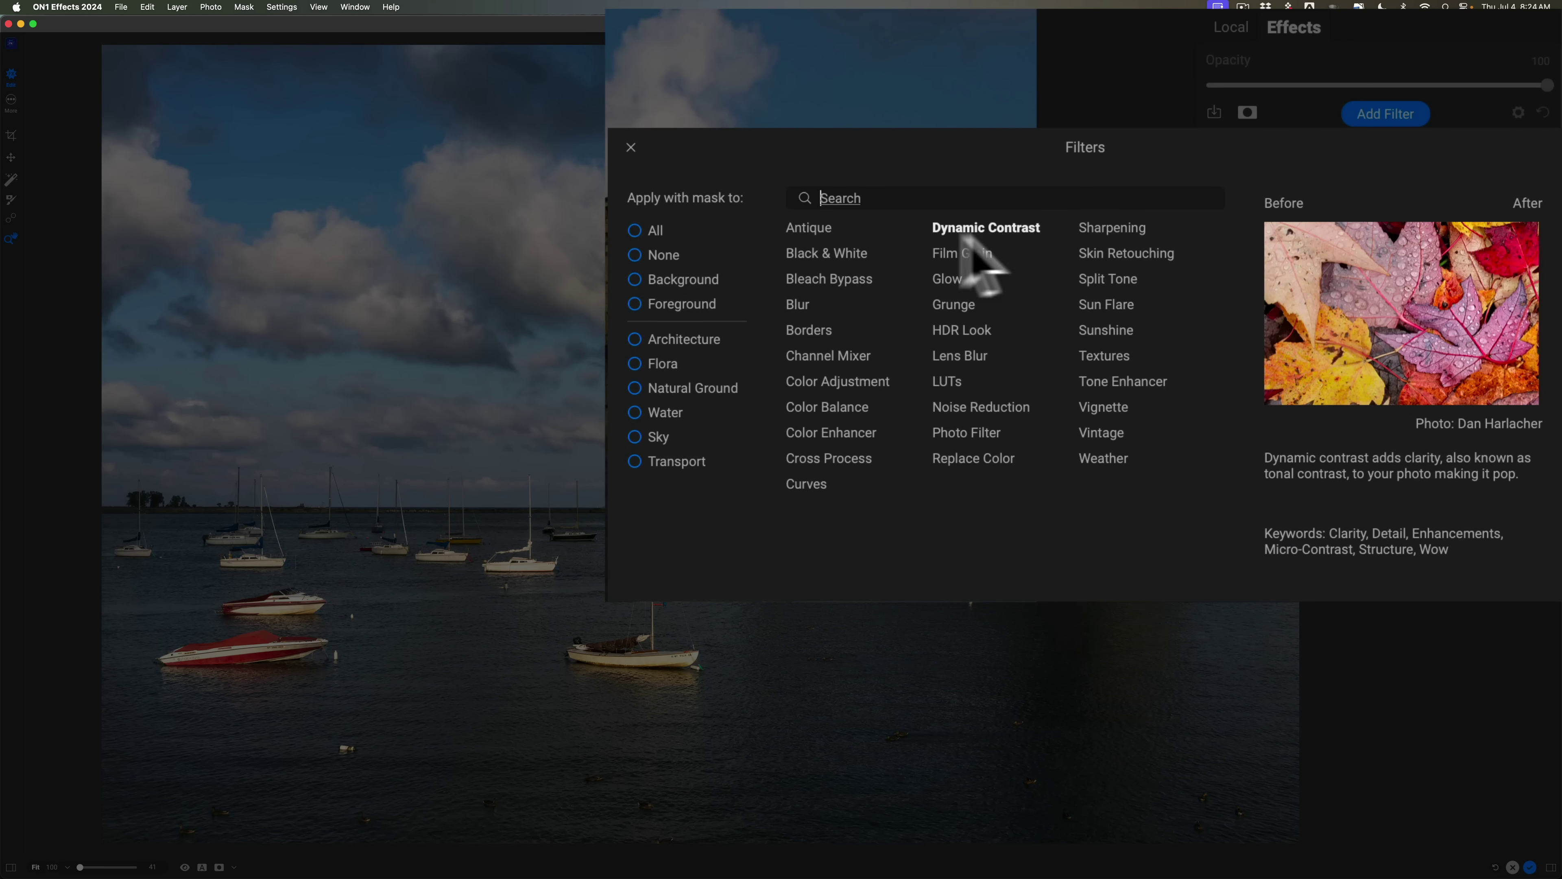
left_click(830, 254)
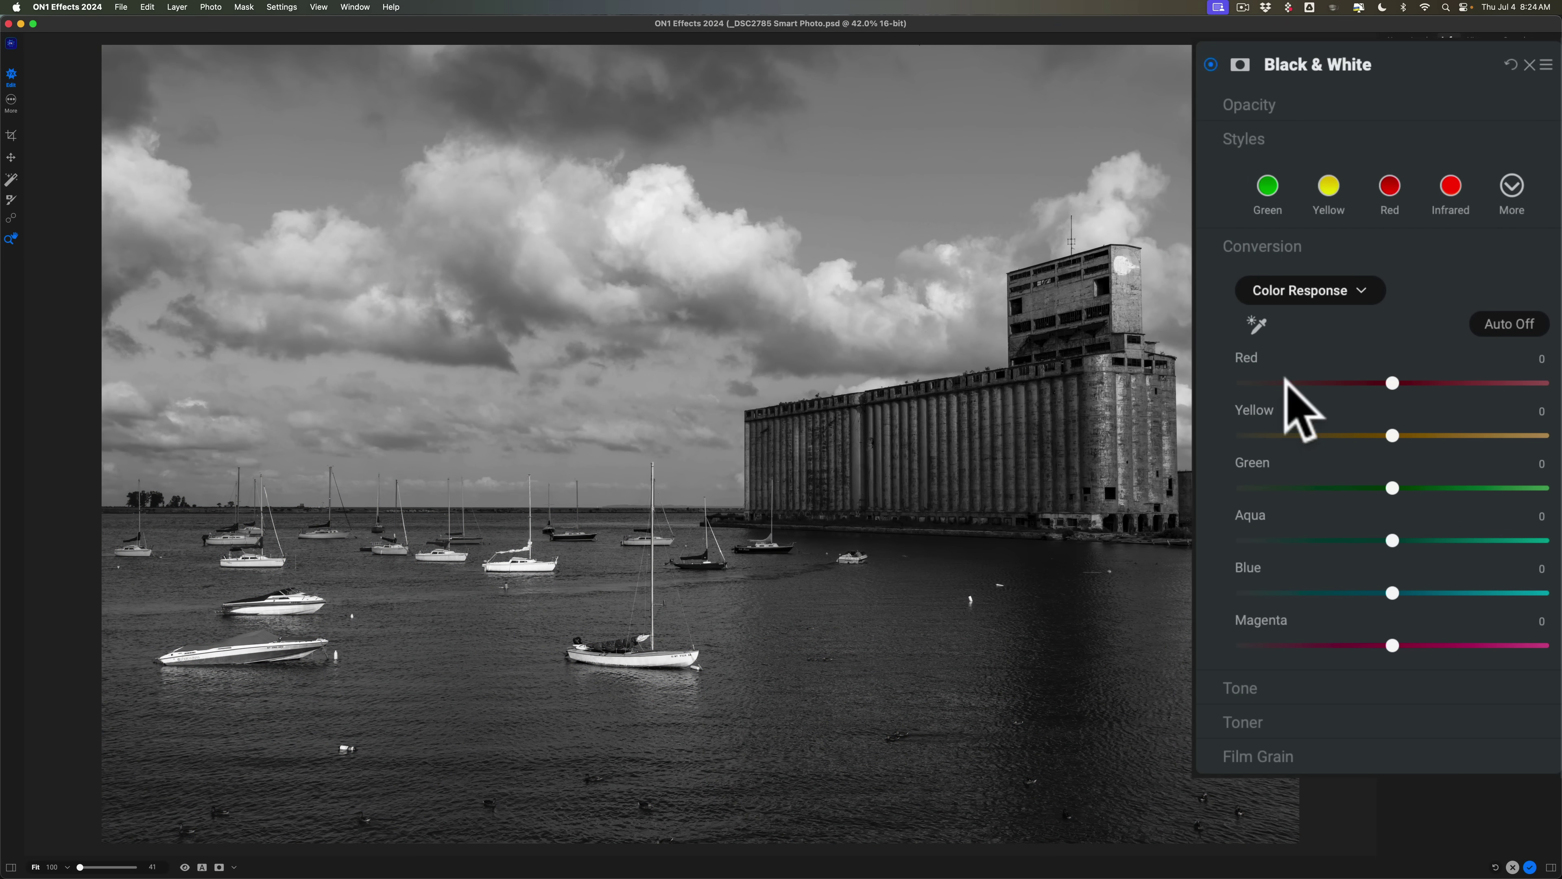
left_click_drag(1394, 434, 1462, 435)
left_click_drag(1393, 488, 1460, 490)
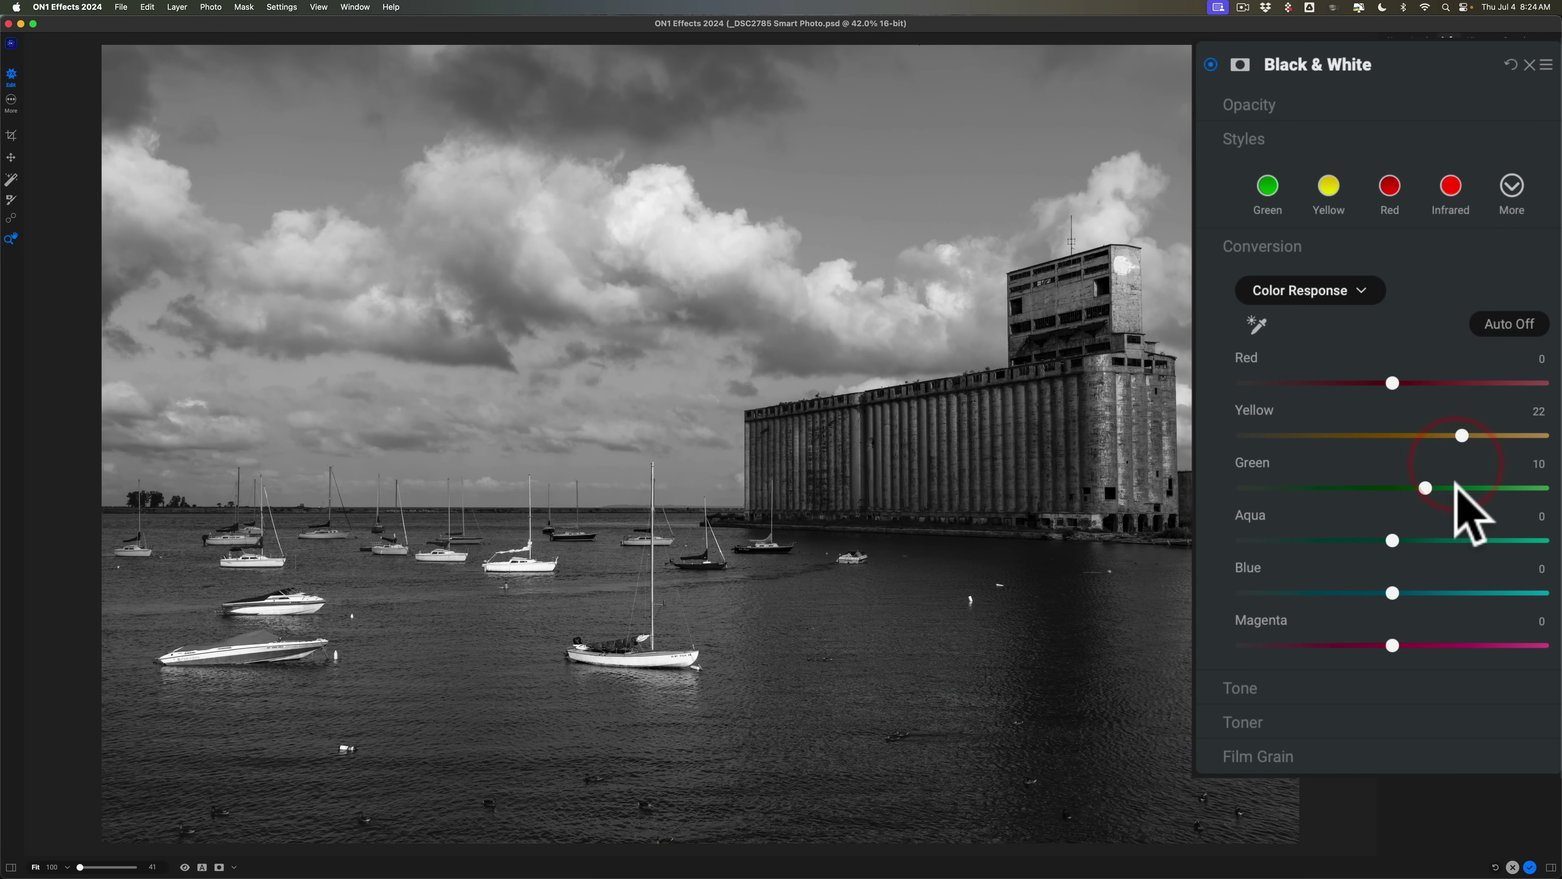
left_click_drag(1392, 381, 1503, 383)
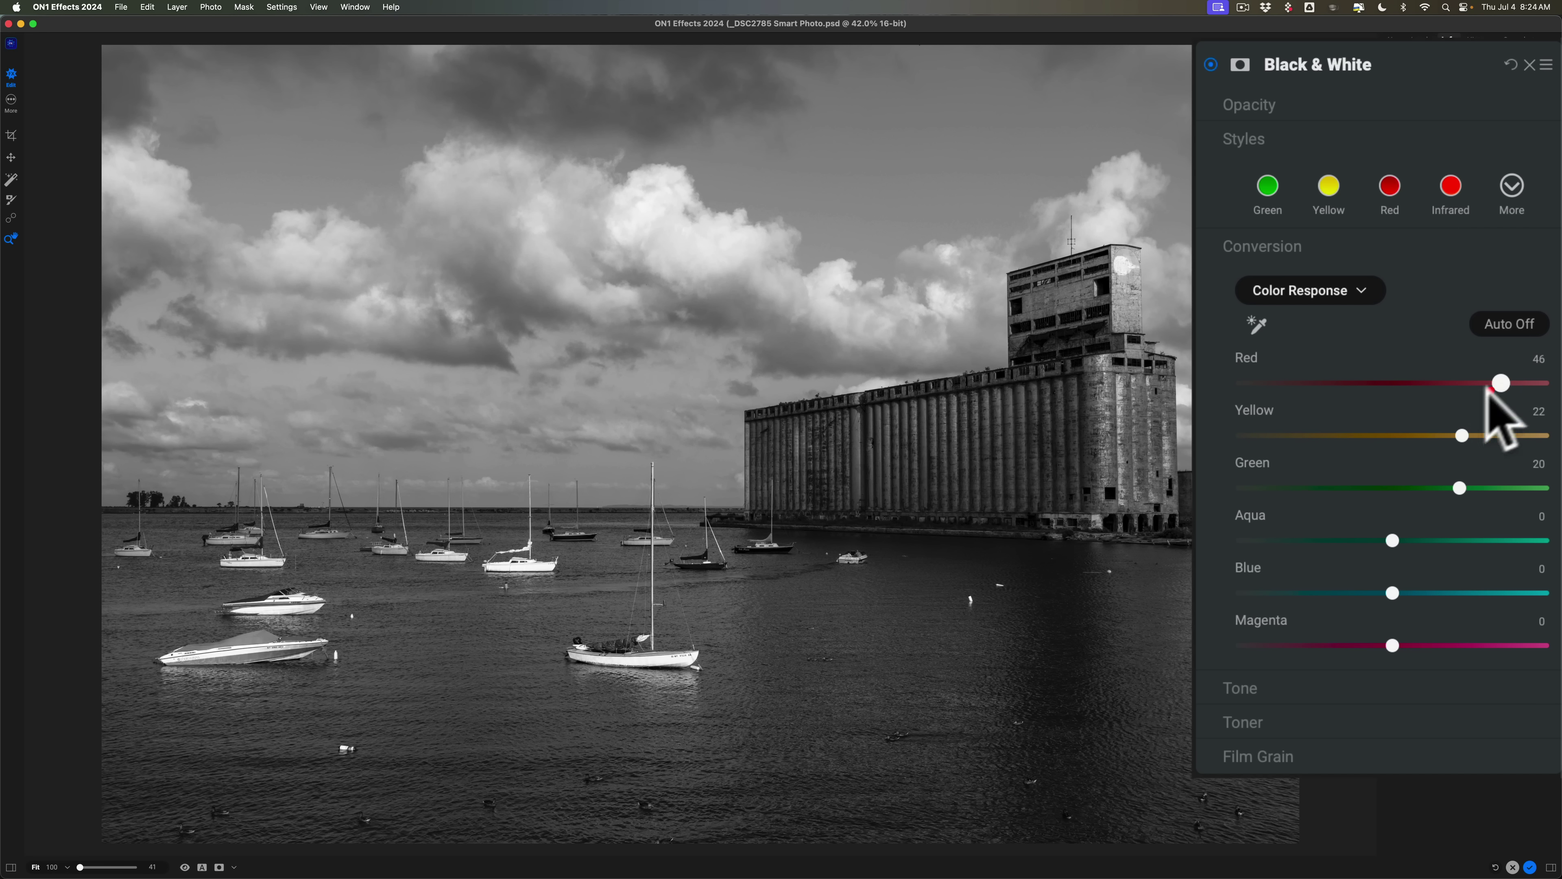
left_click_drag(1381, 540, 1310, 541)
left_click_drag(1392, 592, 1298, 592)
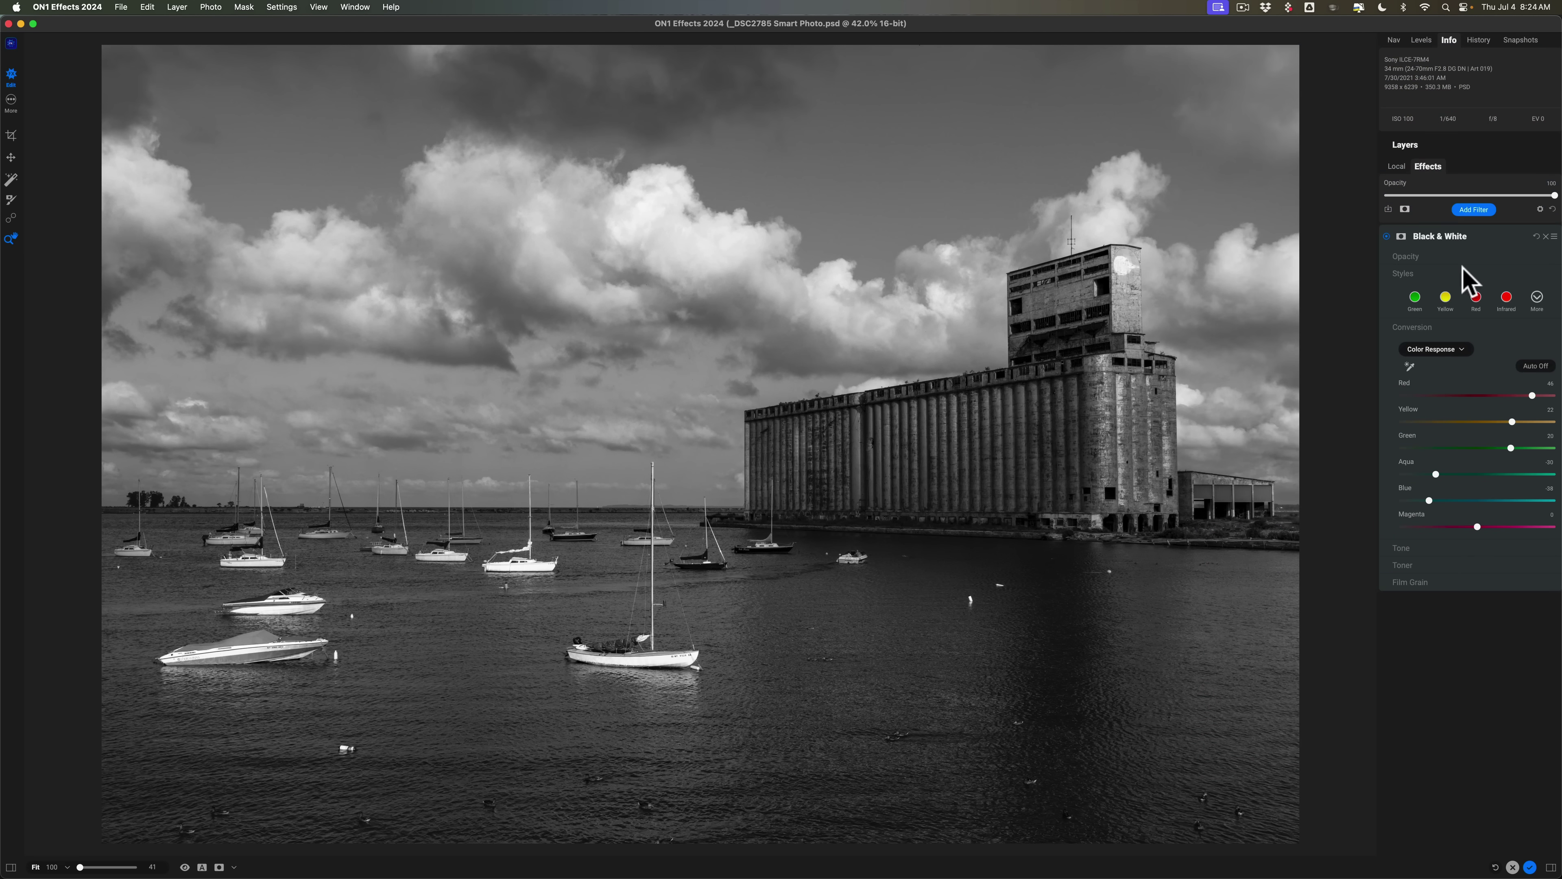
Step: Add a Dynamic Contrast filter and restrict it to the sky with an AI mask
left_click(1462, 207)
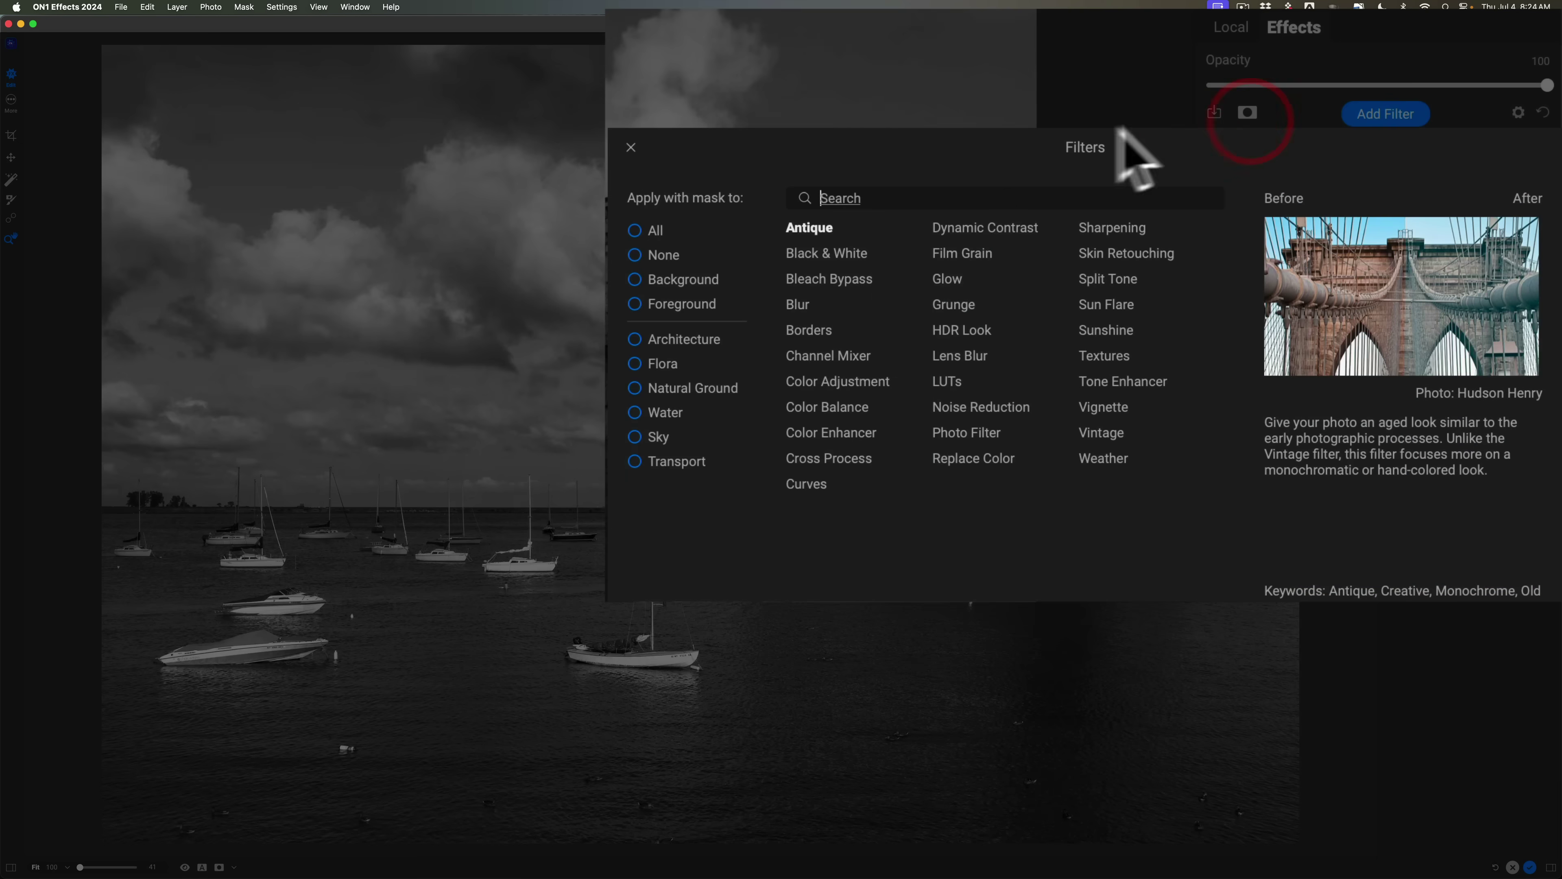
left_click(971, 227)
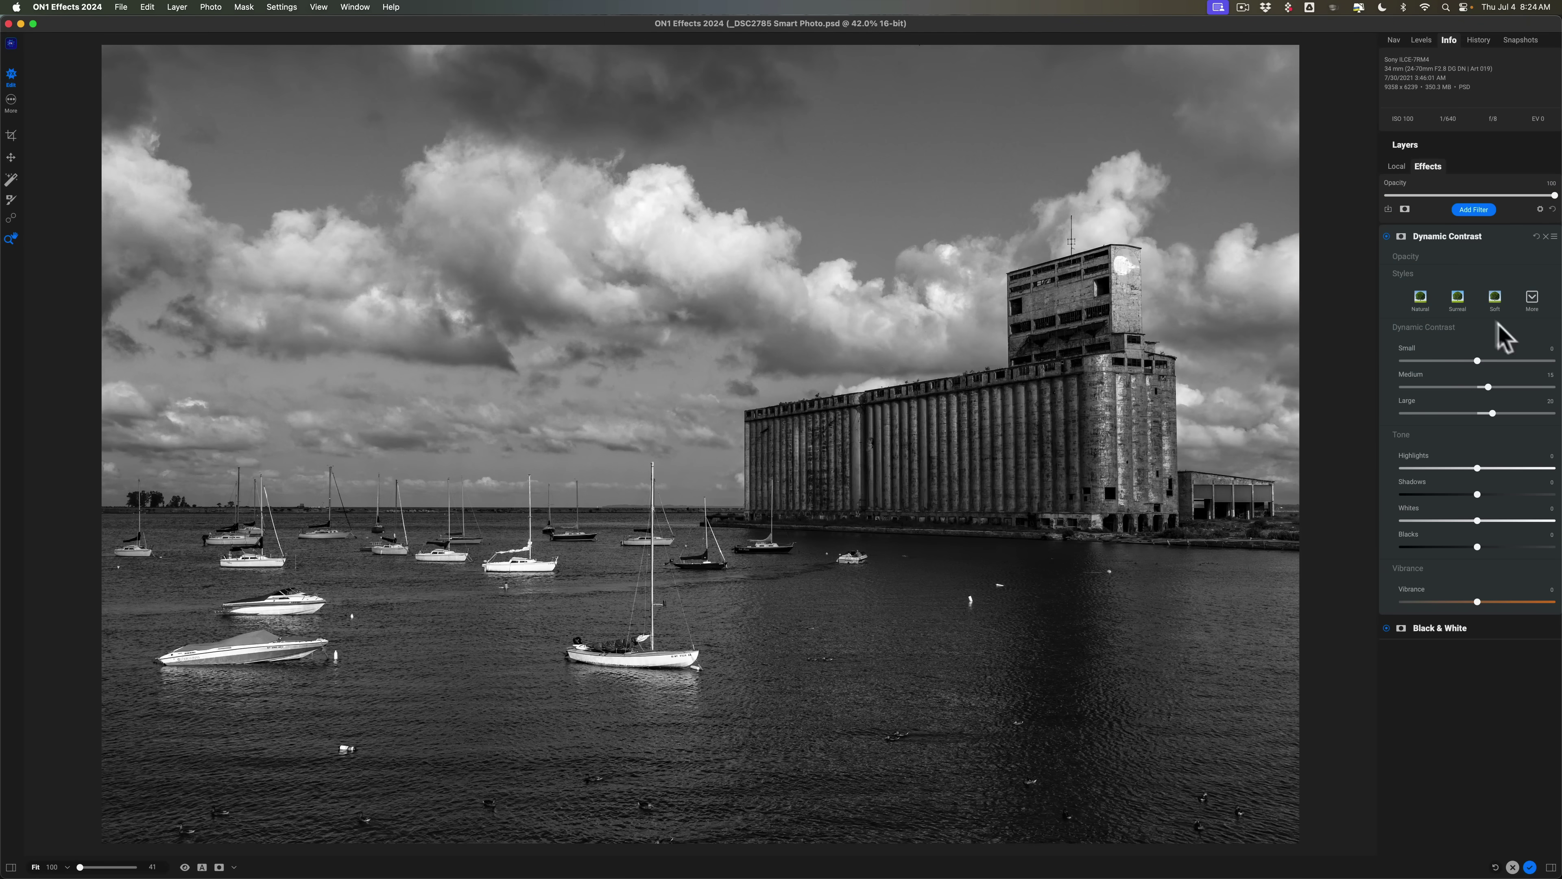
left_click(1401, 237)
left_click(1089, 127)
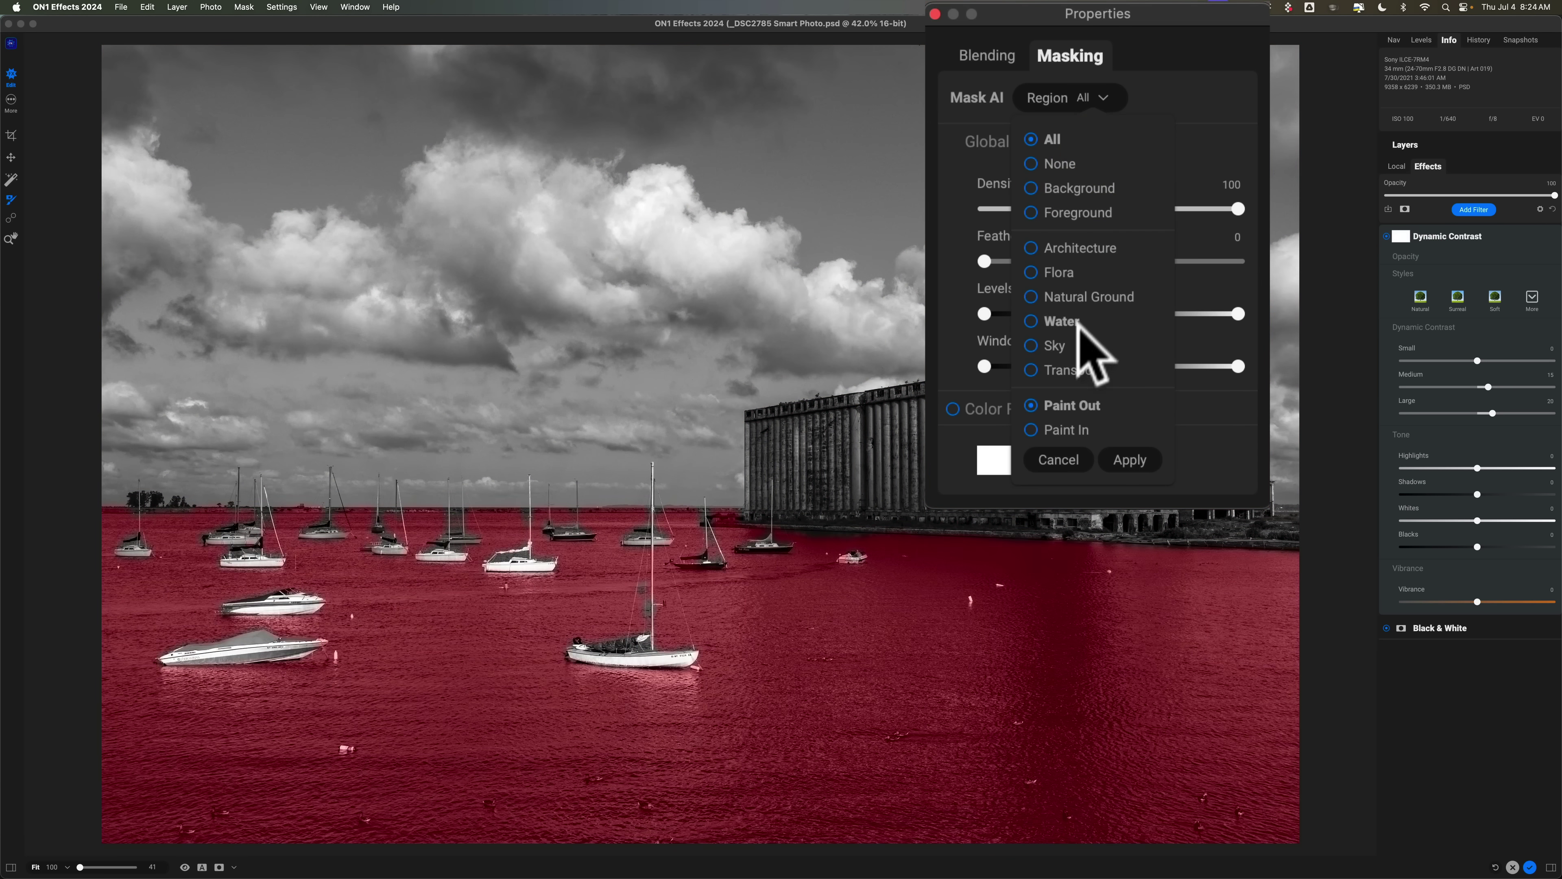
left_click(1062, 348)
left_click(1082, 434)
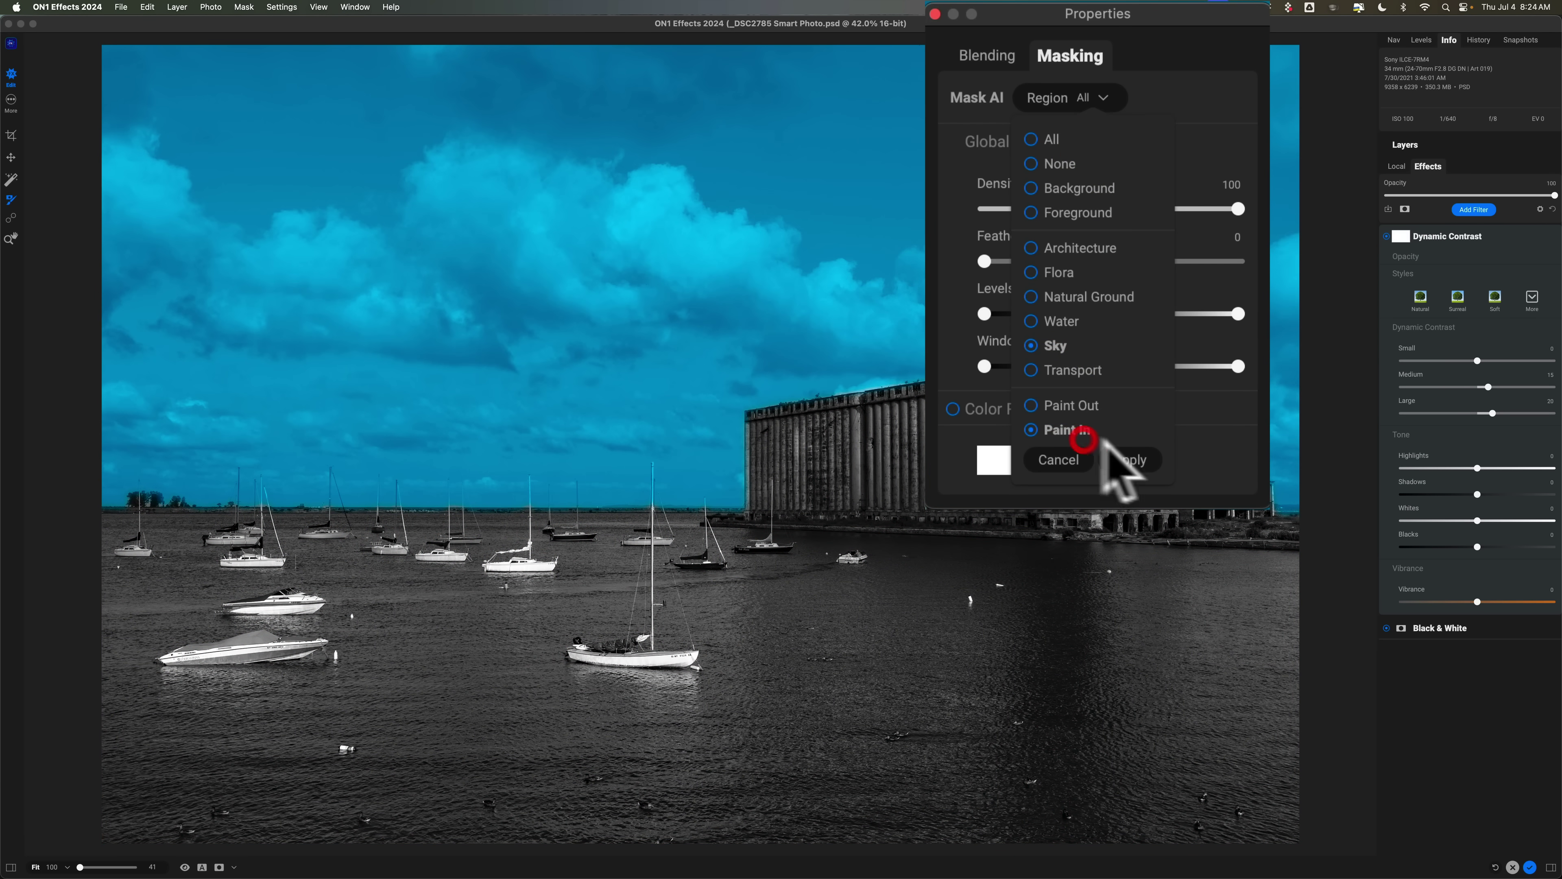
left_click(1132, 461)
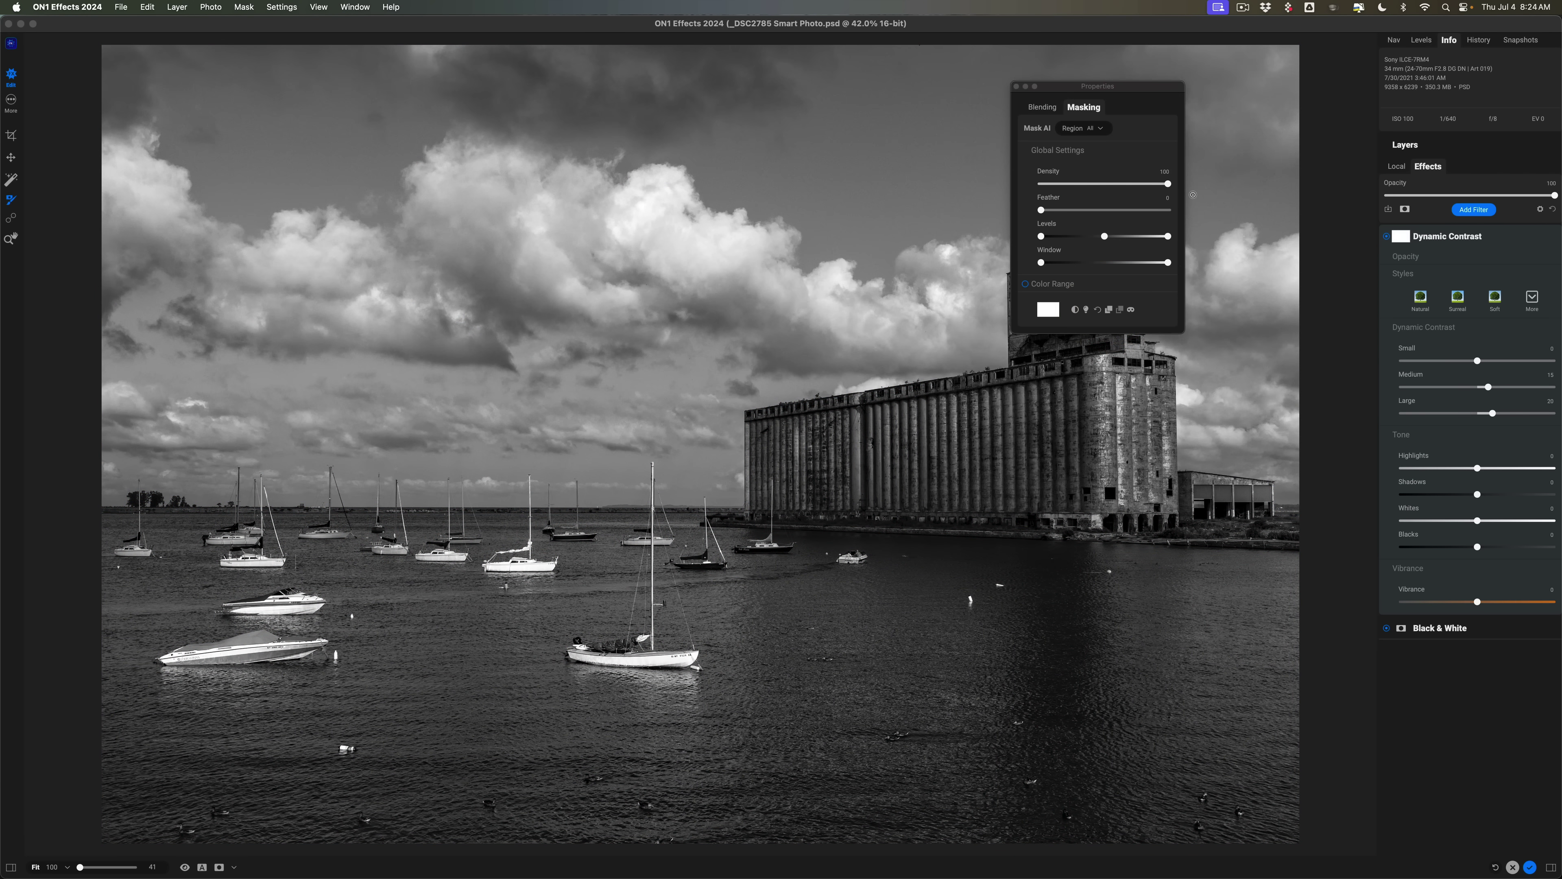
left_click(1015, 86)
Step: Set Dynamic Contrast detail to Small 14, Medium 48, Large 20
left_click_drag(1488, 386, 1455, 355)
left_click_drag(1393, 302, 1408, 300)
left_click(1458, 496)
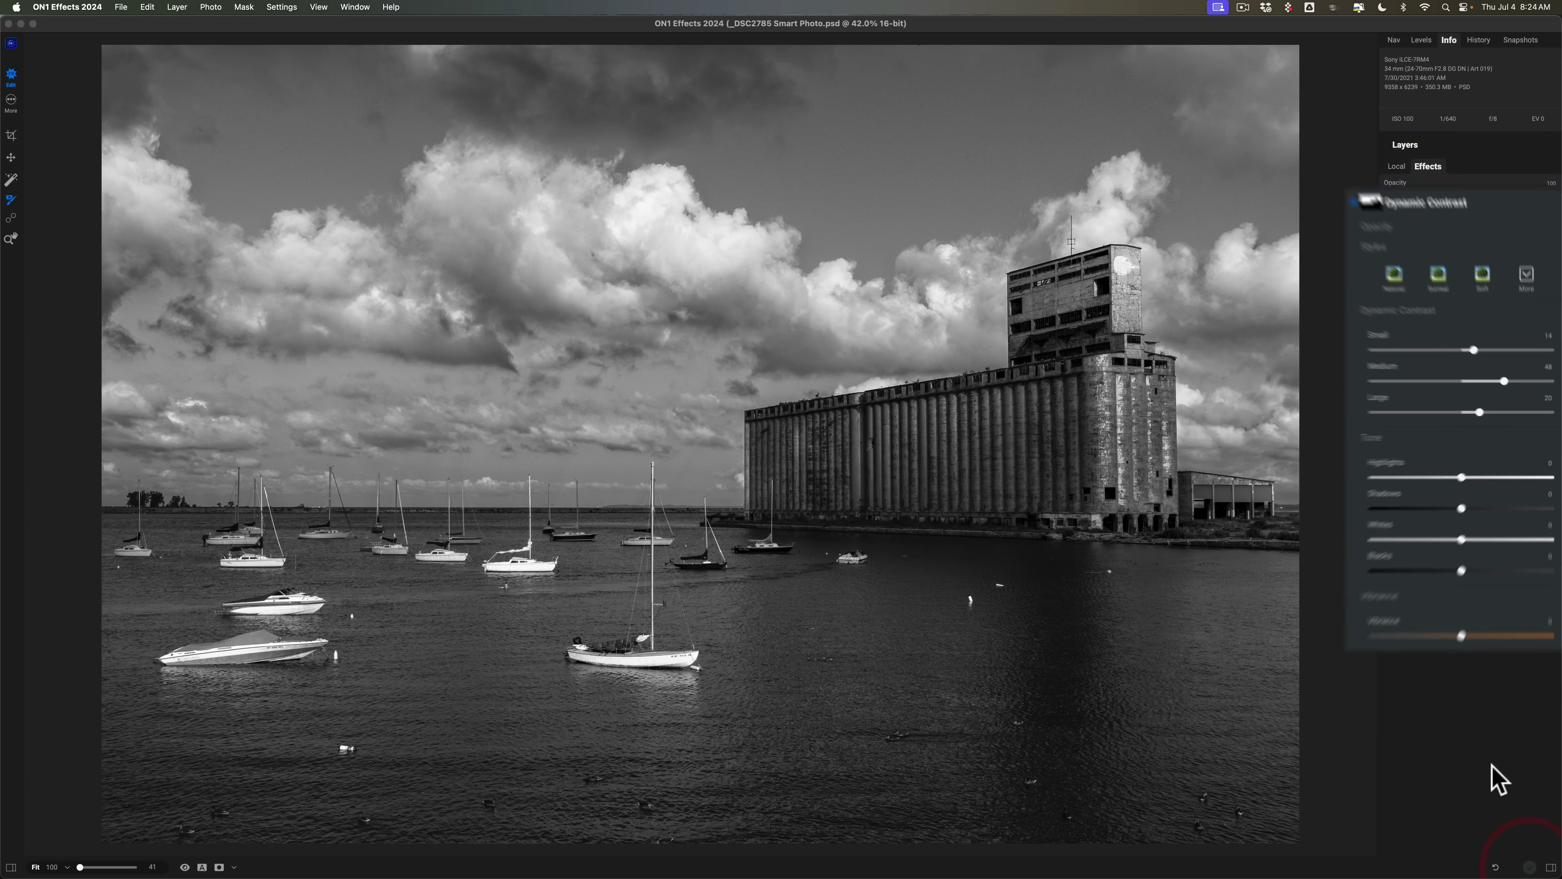
Step: Save the ON1 edit back to Lightroom, then compare the Smart Photo PSD against the colour DNG
key("super+s")
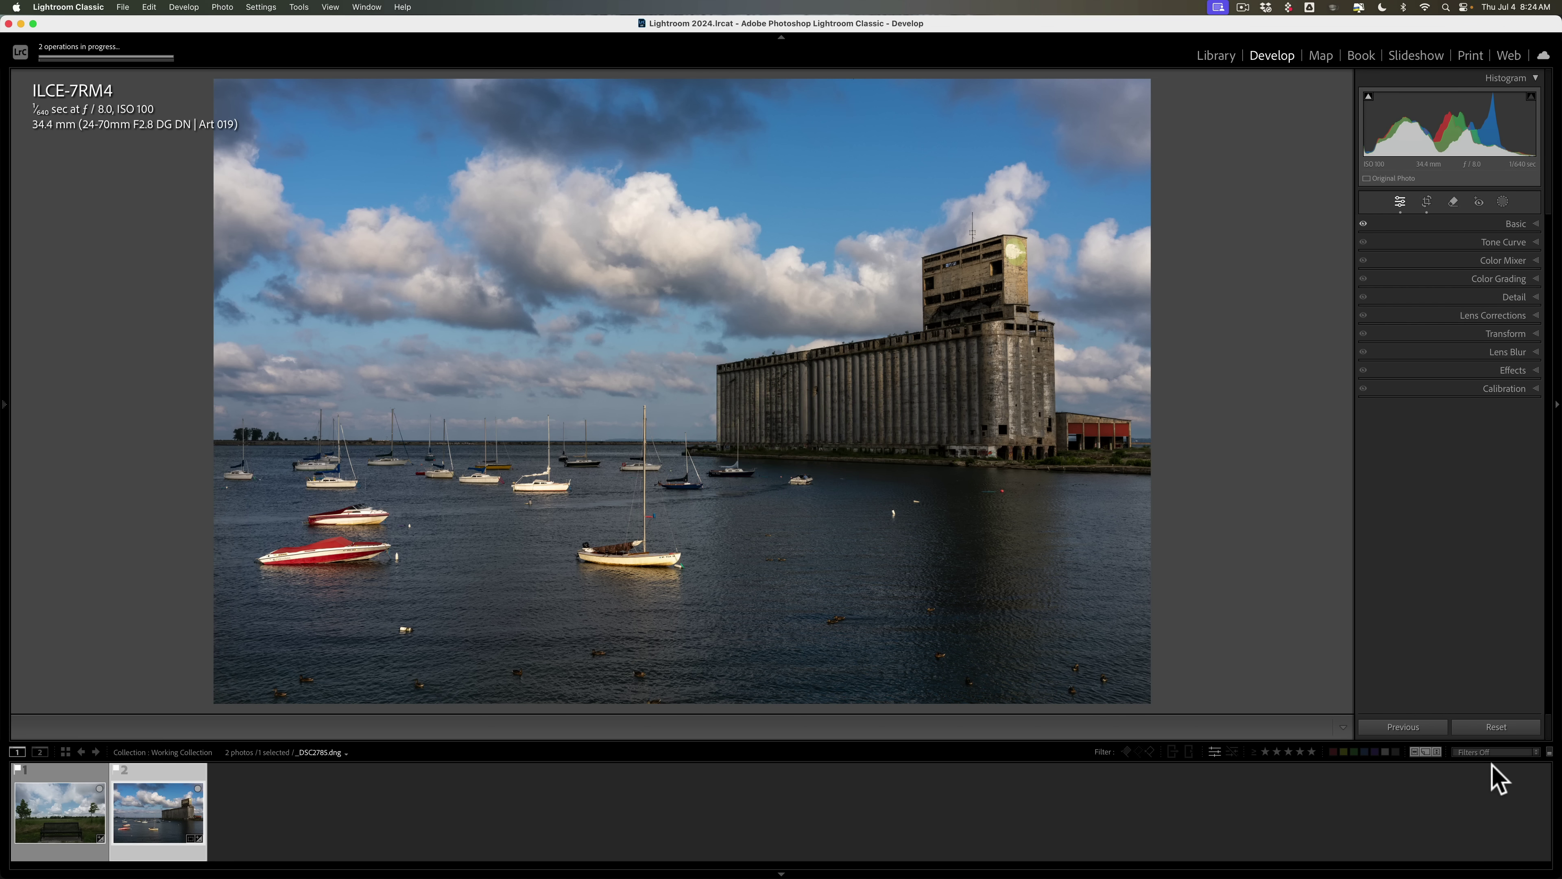
left_click(145, 815)
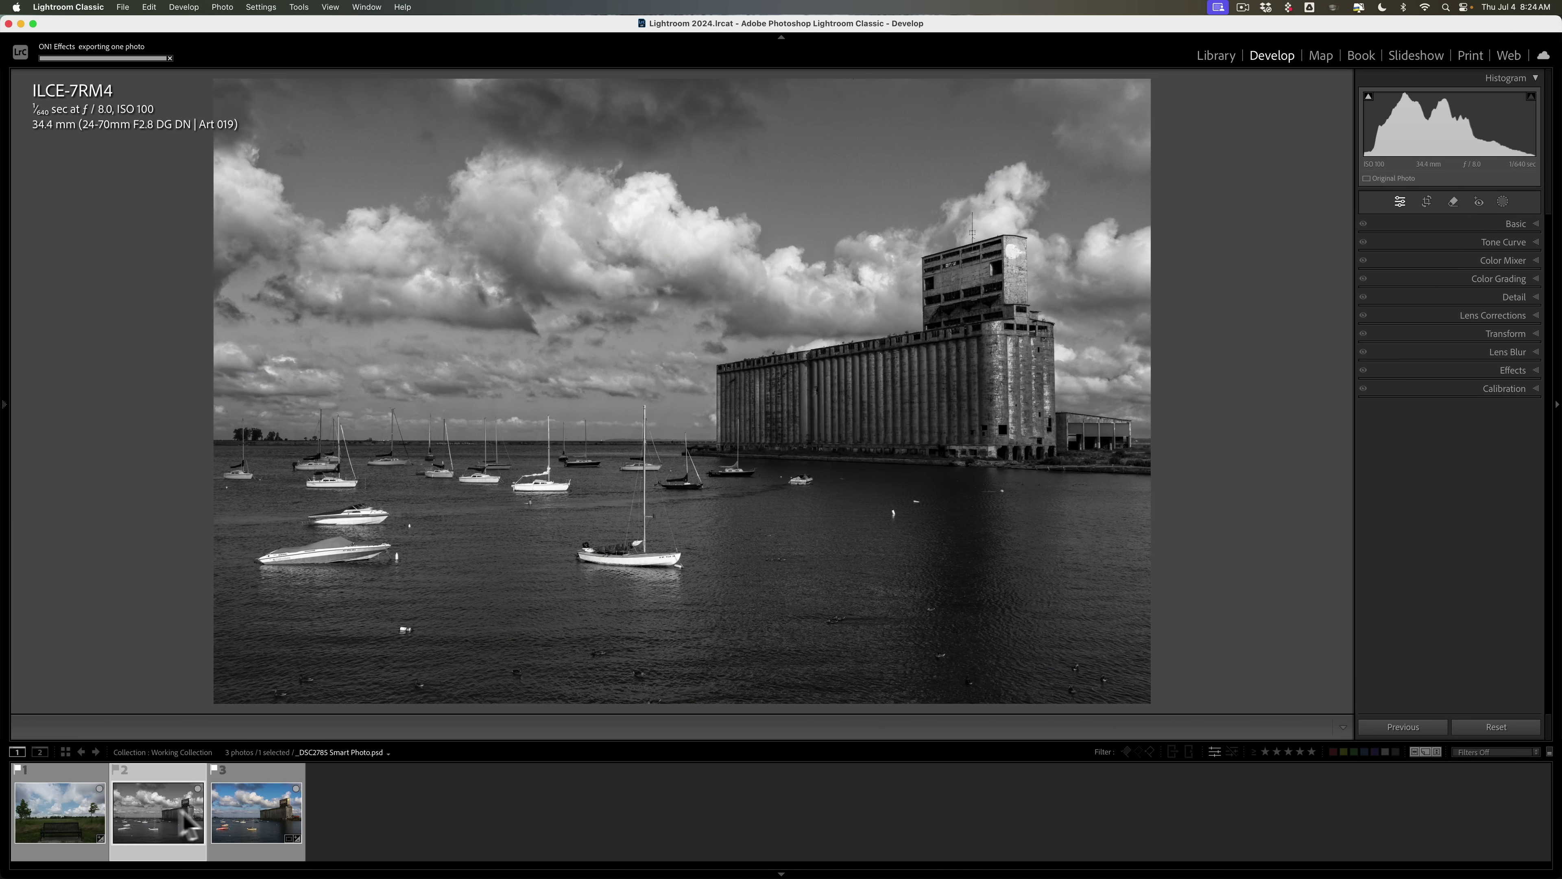
left_click(251, 809)
left_click(172, 804)
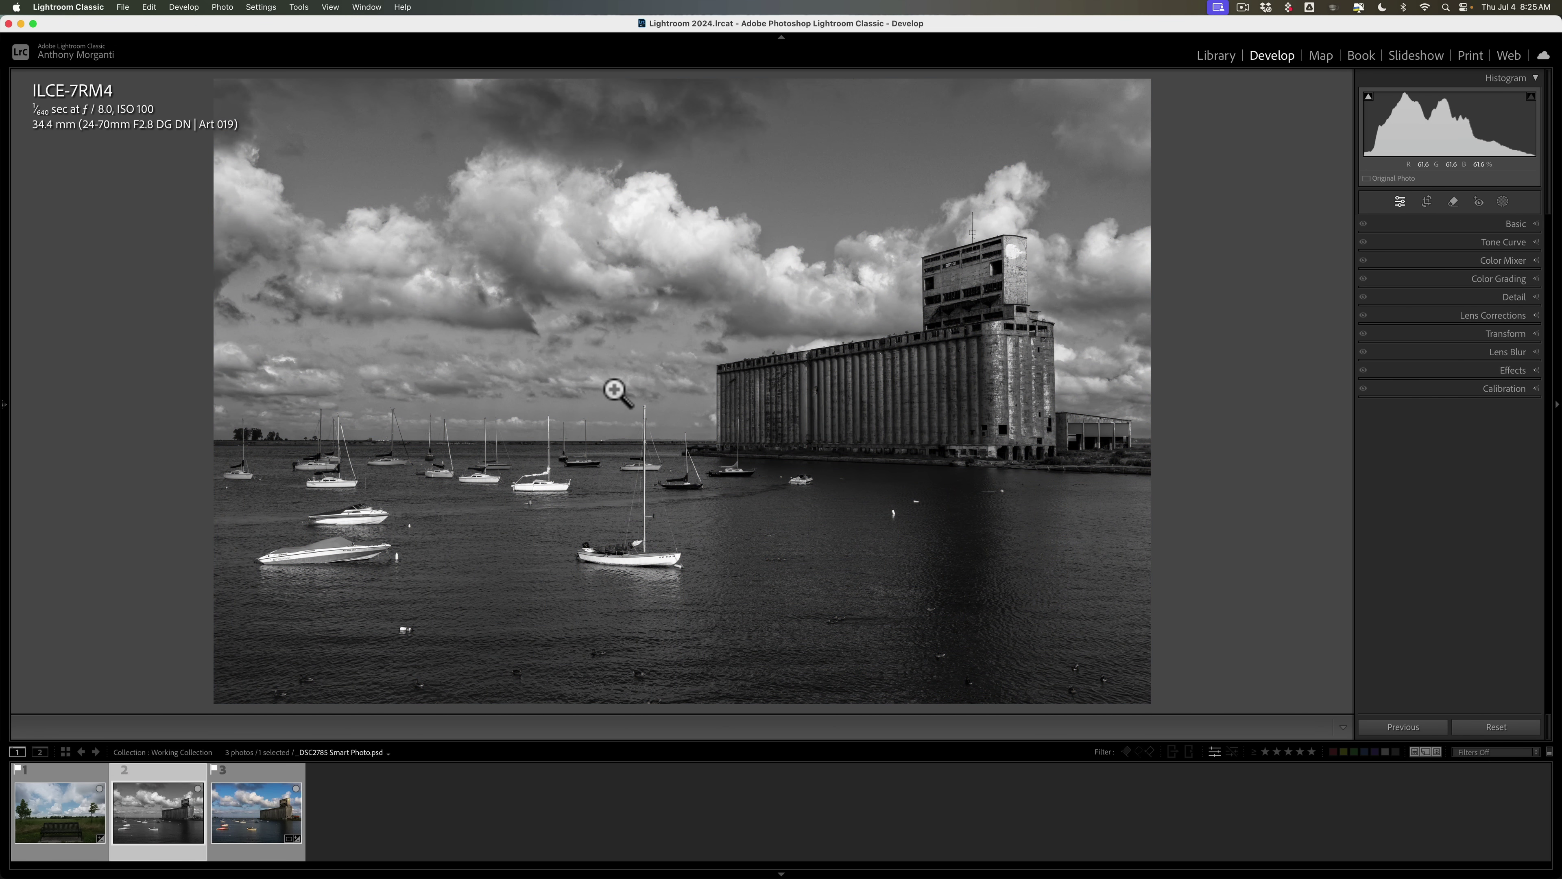
left_click(271, 812)
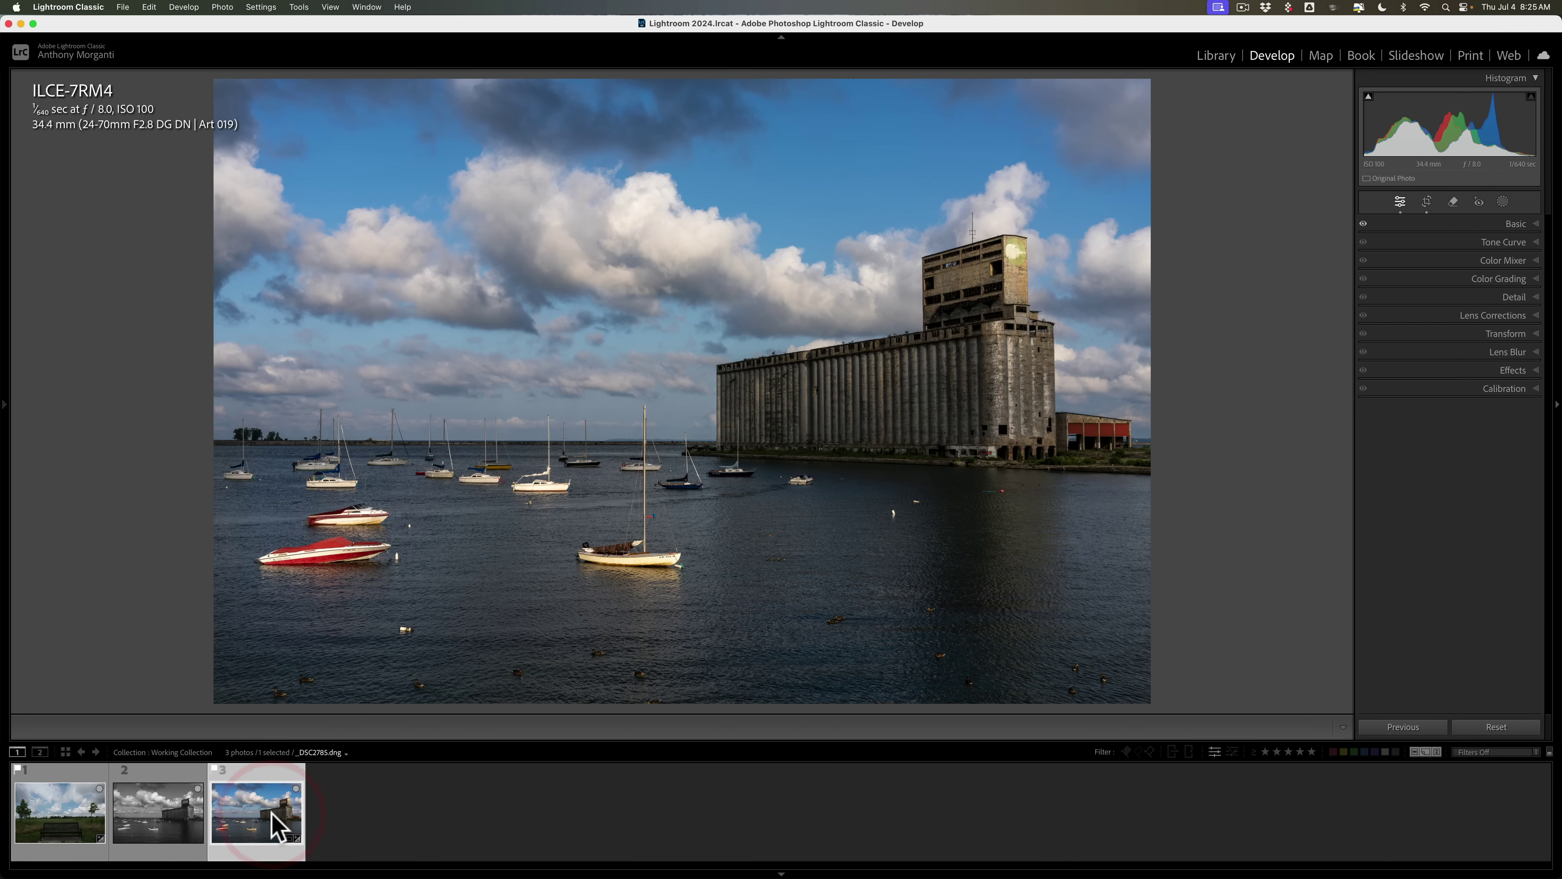
left_click(163, 817)
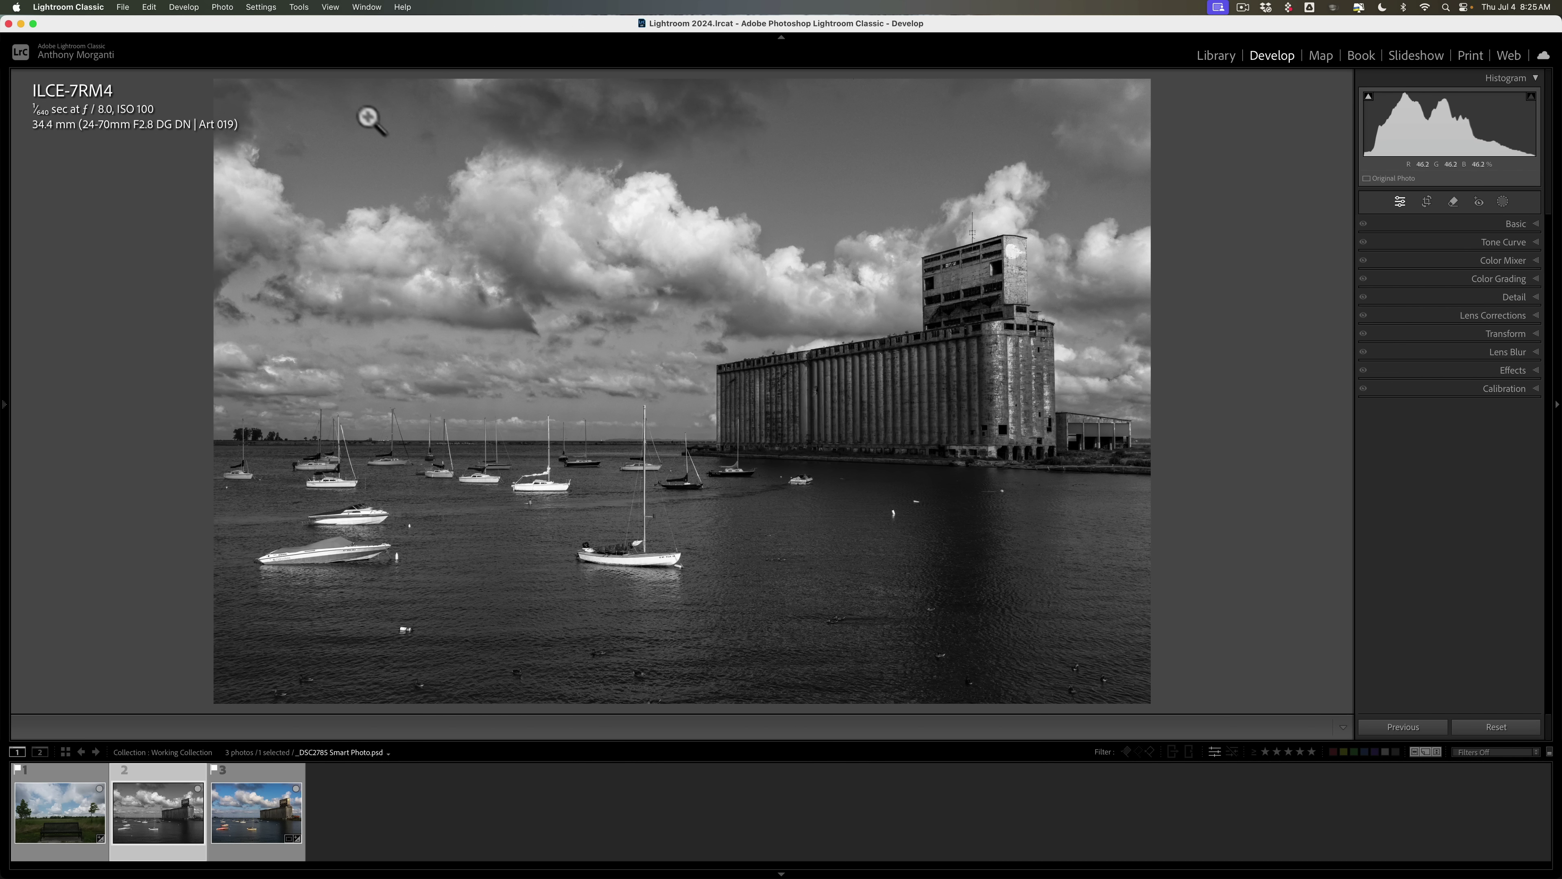
Step: Reopen _DSC2785 Smart Photo.psd as the original in ON1 Effects 2024
left_click(122, 7)
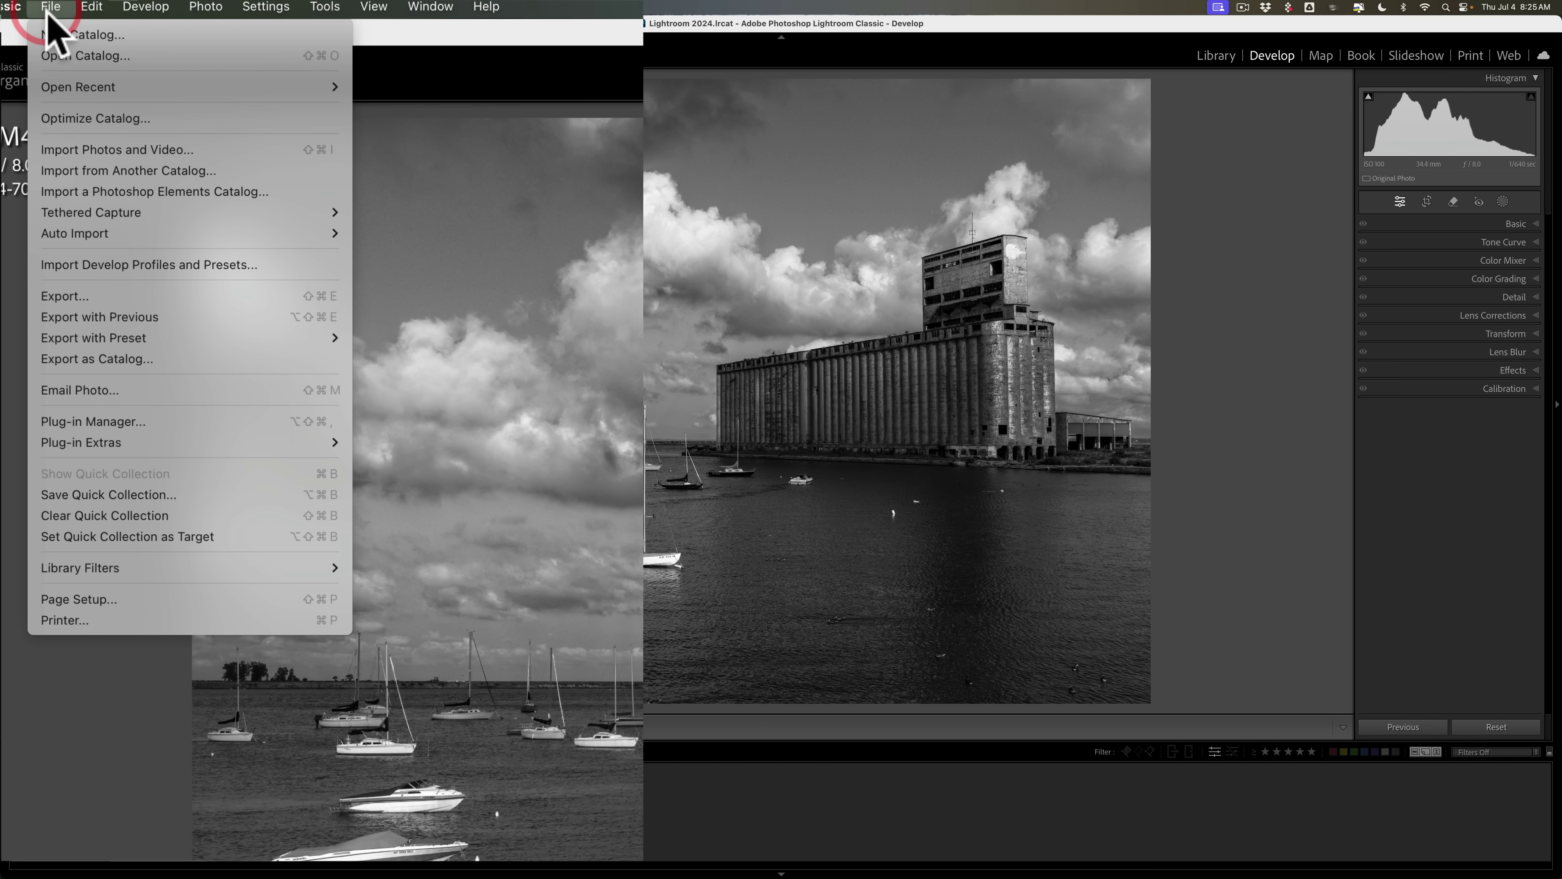
mouse_move(218, 443)
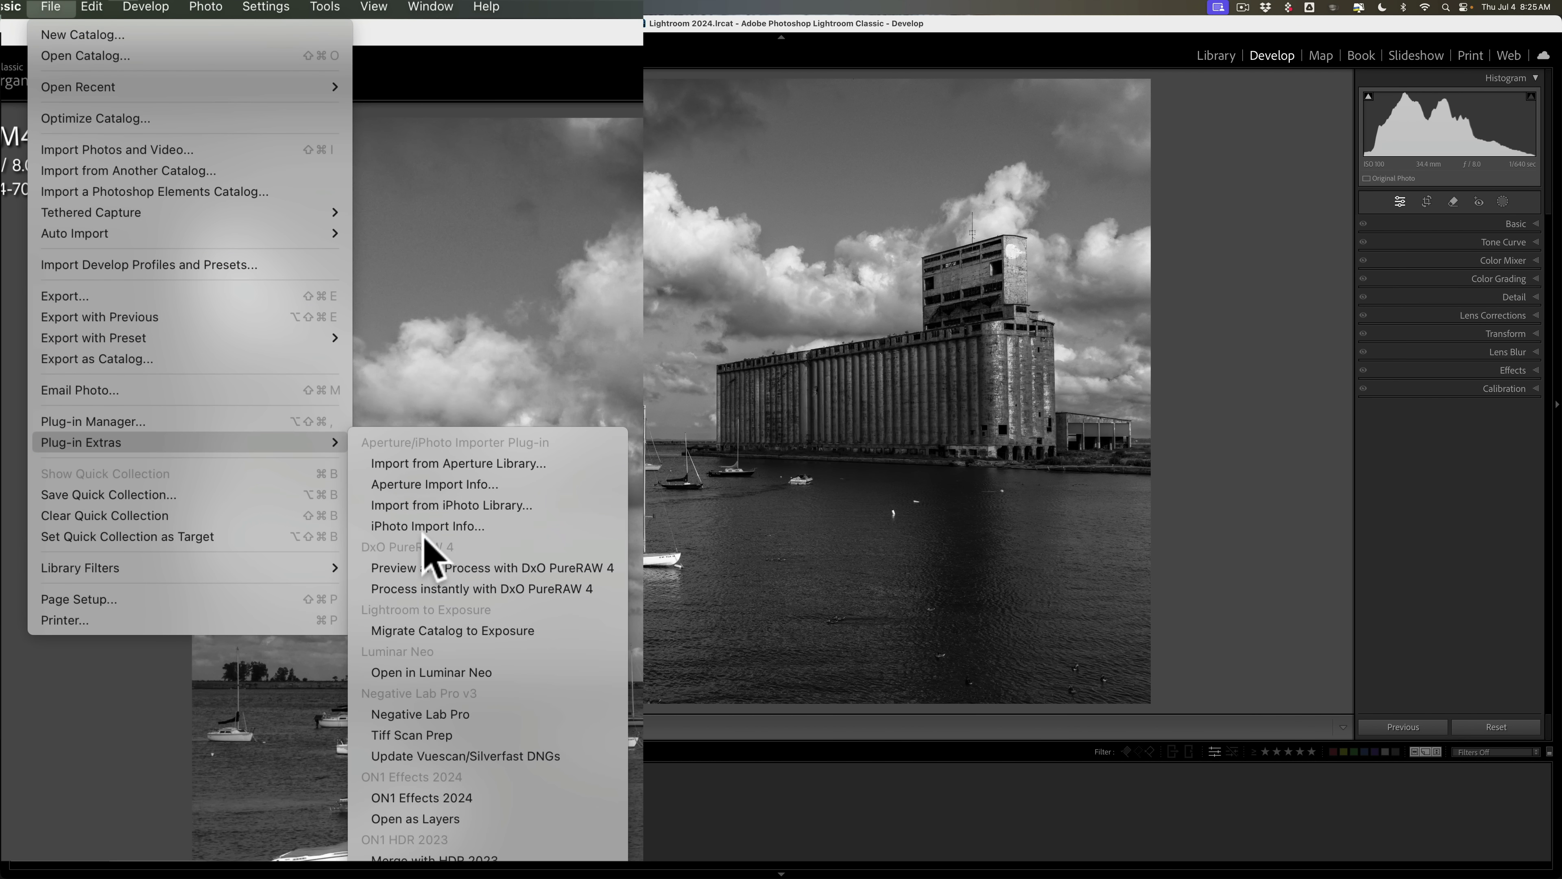
left_click(422, 797)
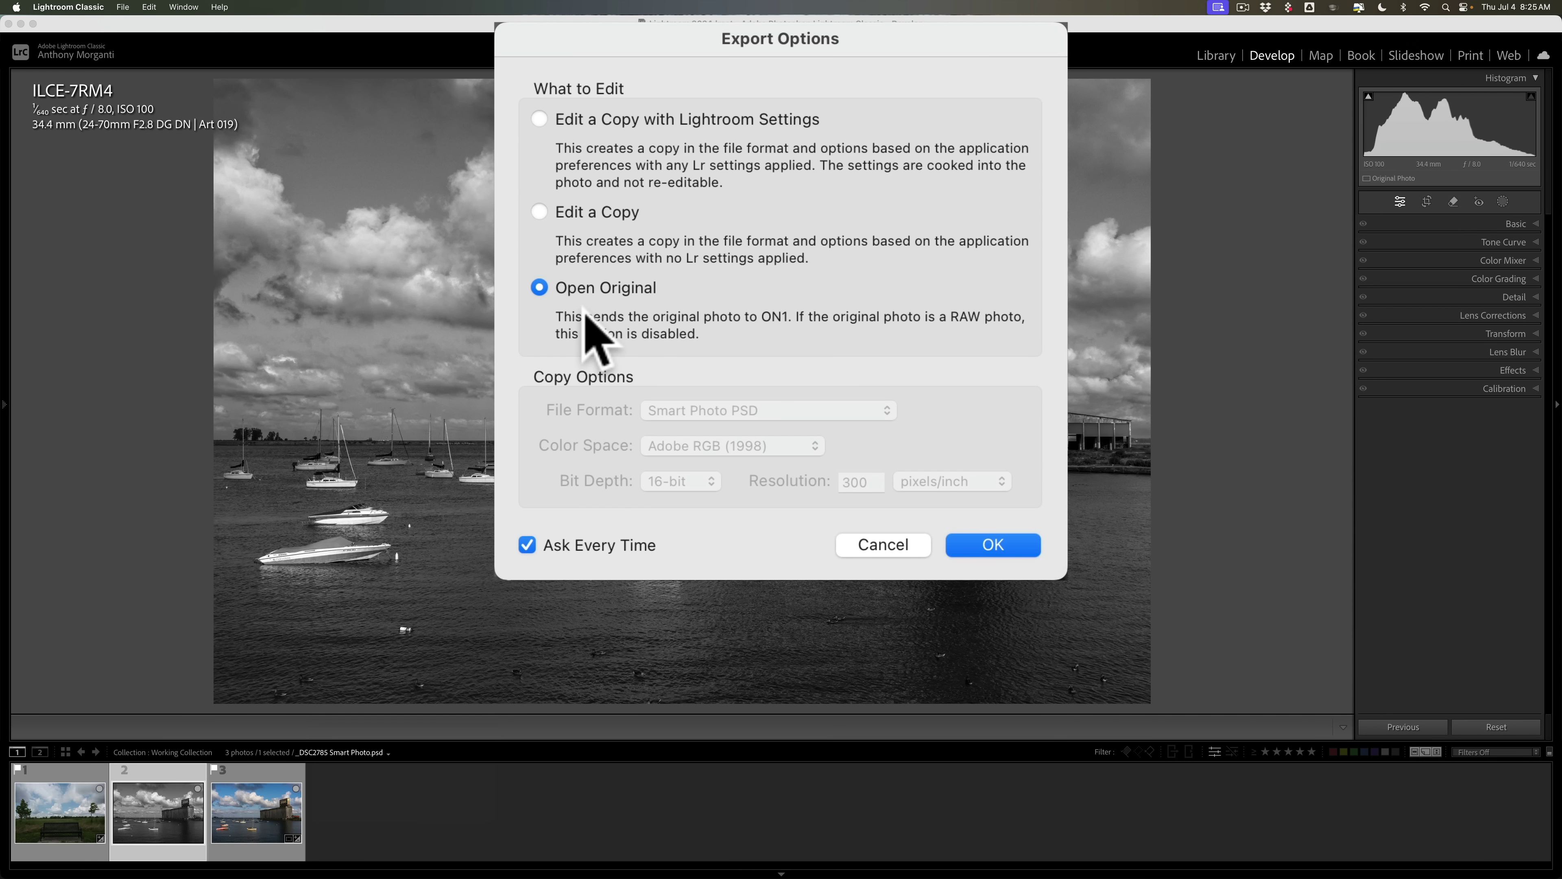
left_click(993, 549)
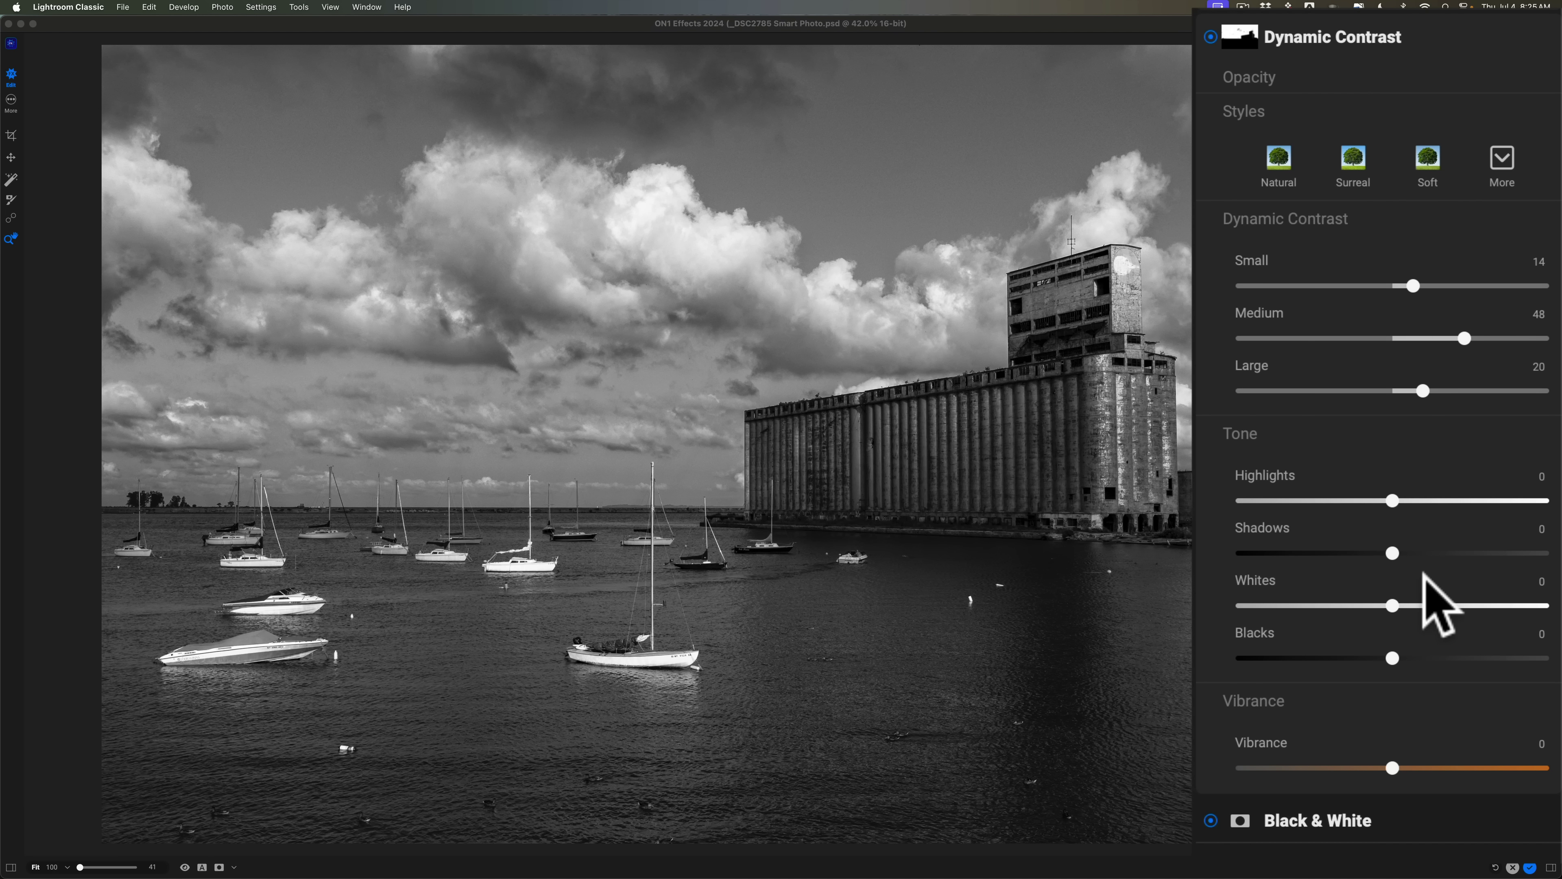
Step: Inspect the Black & White and Dynamic Contrast settings, then cancel and discard the ON1 session
left_click(1417, 820)
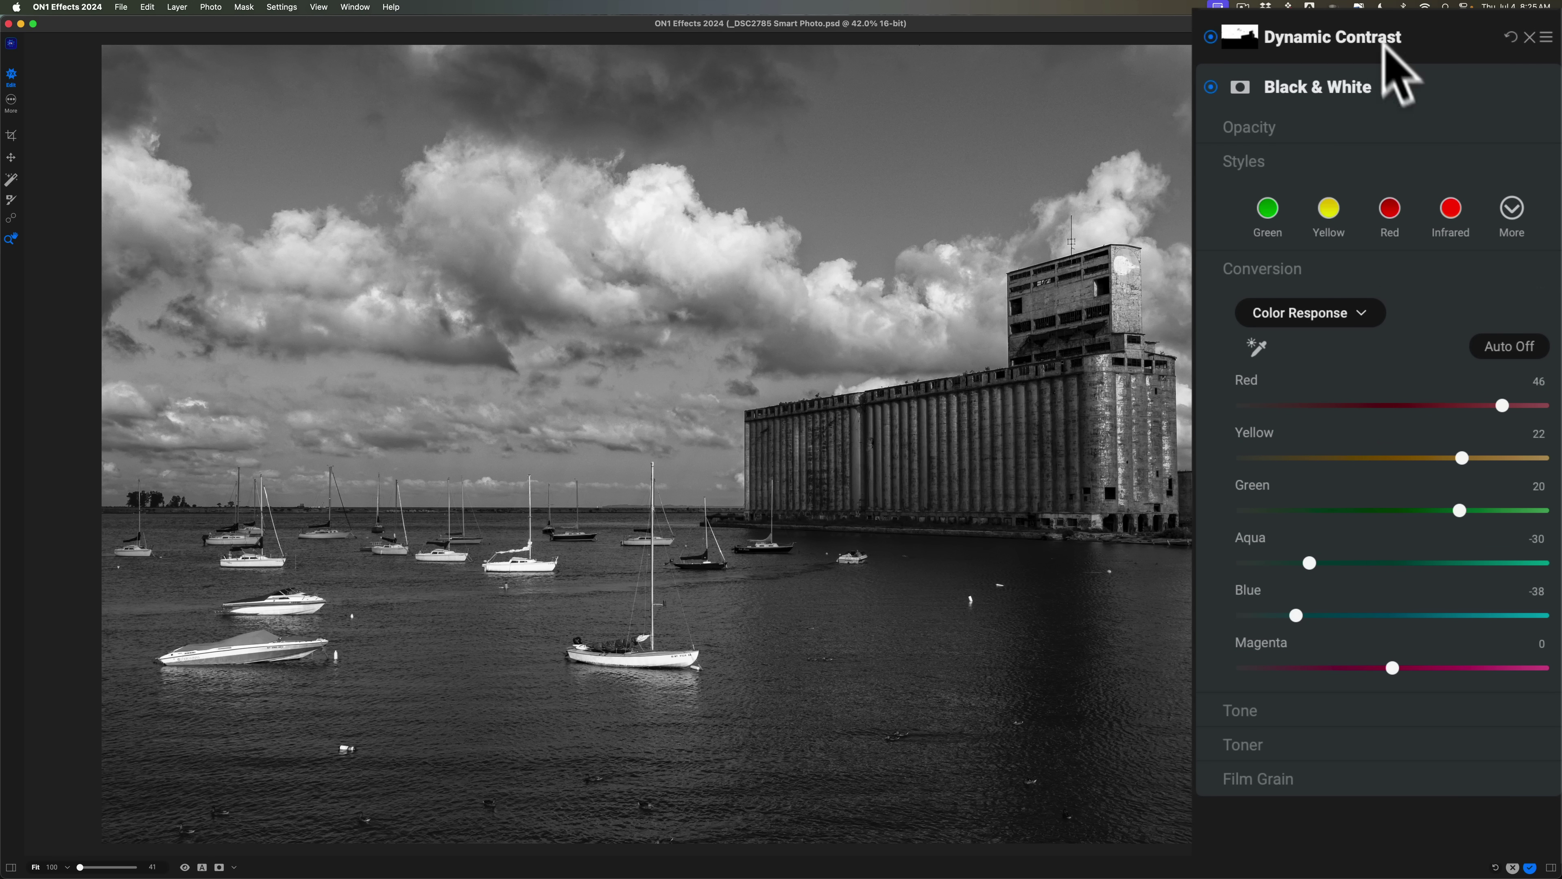
left_click(1426, 42)
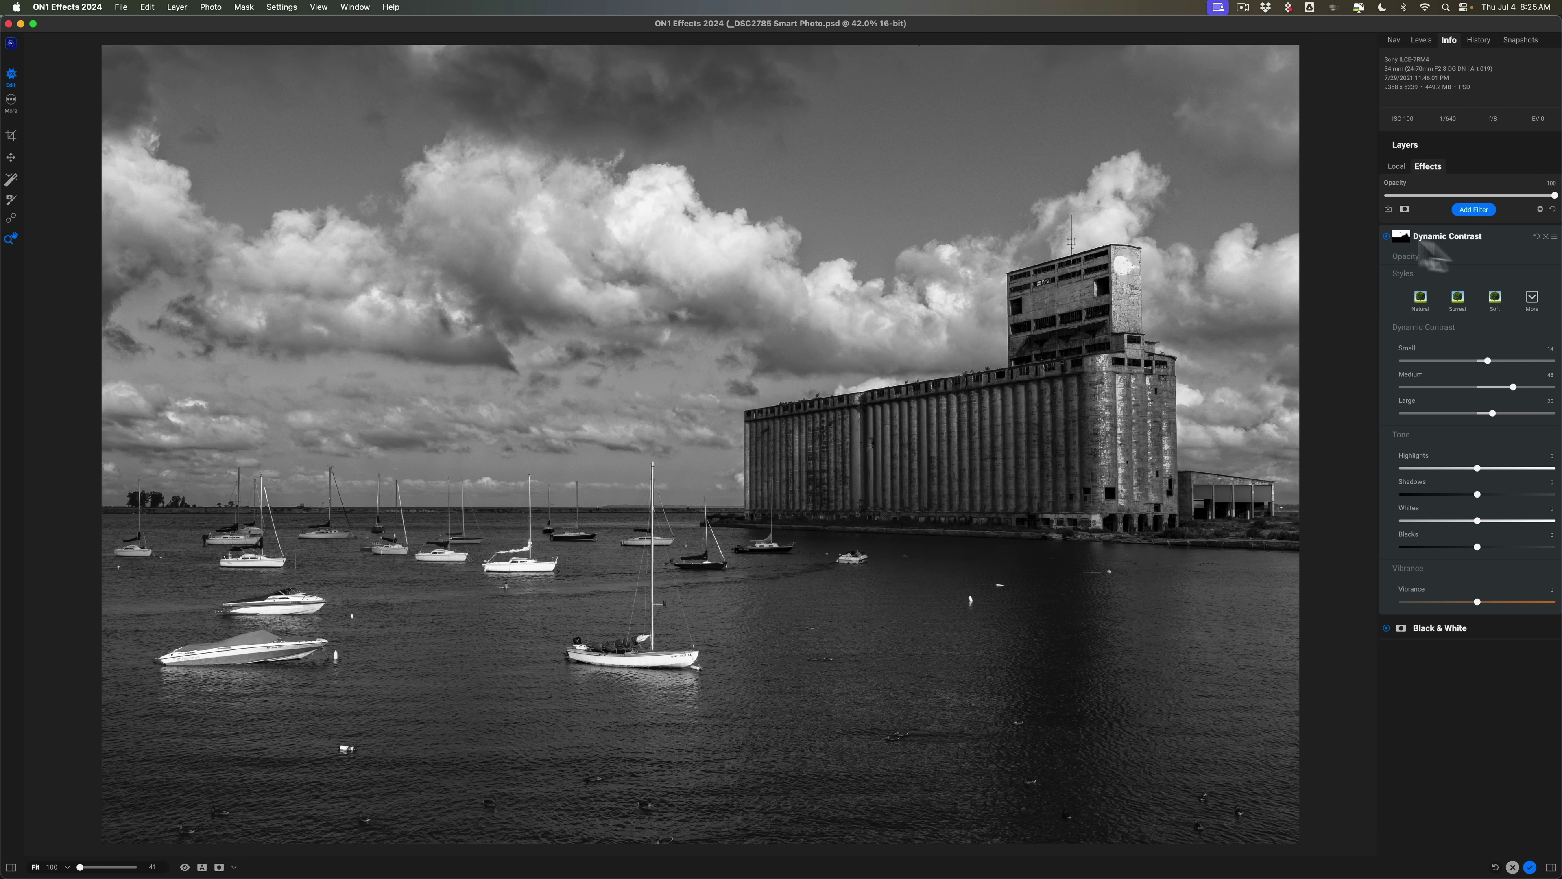
left_click(1513, 867)
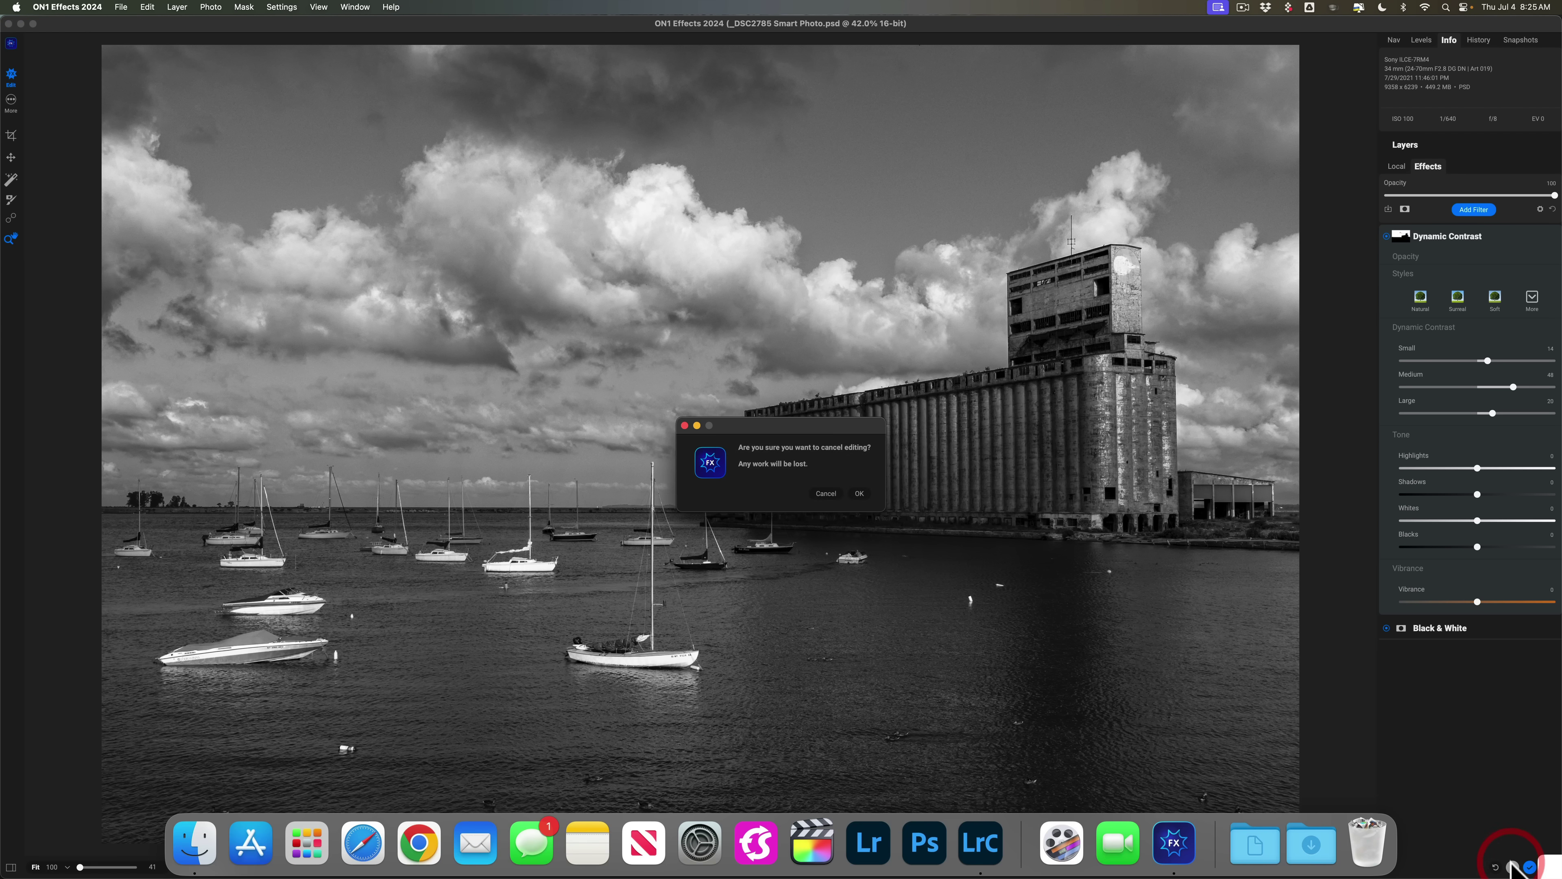
left_click(860, 493)
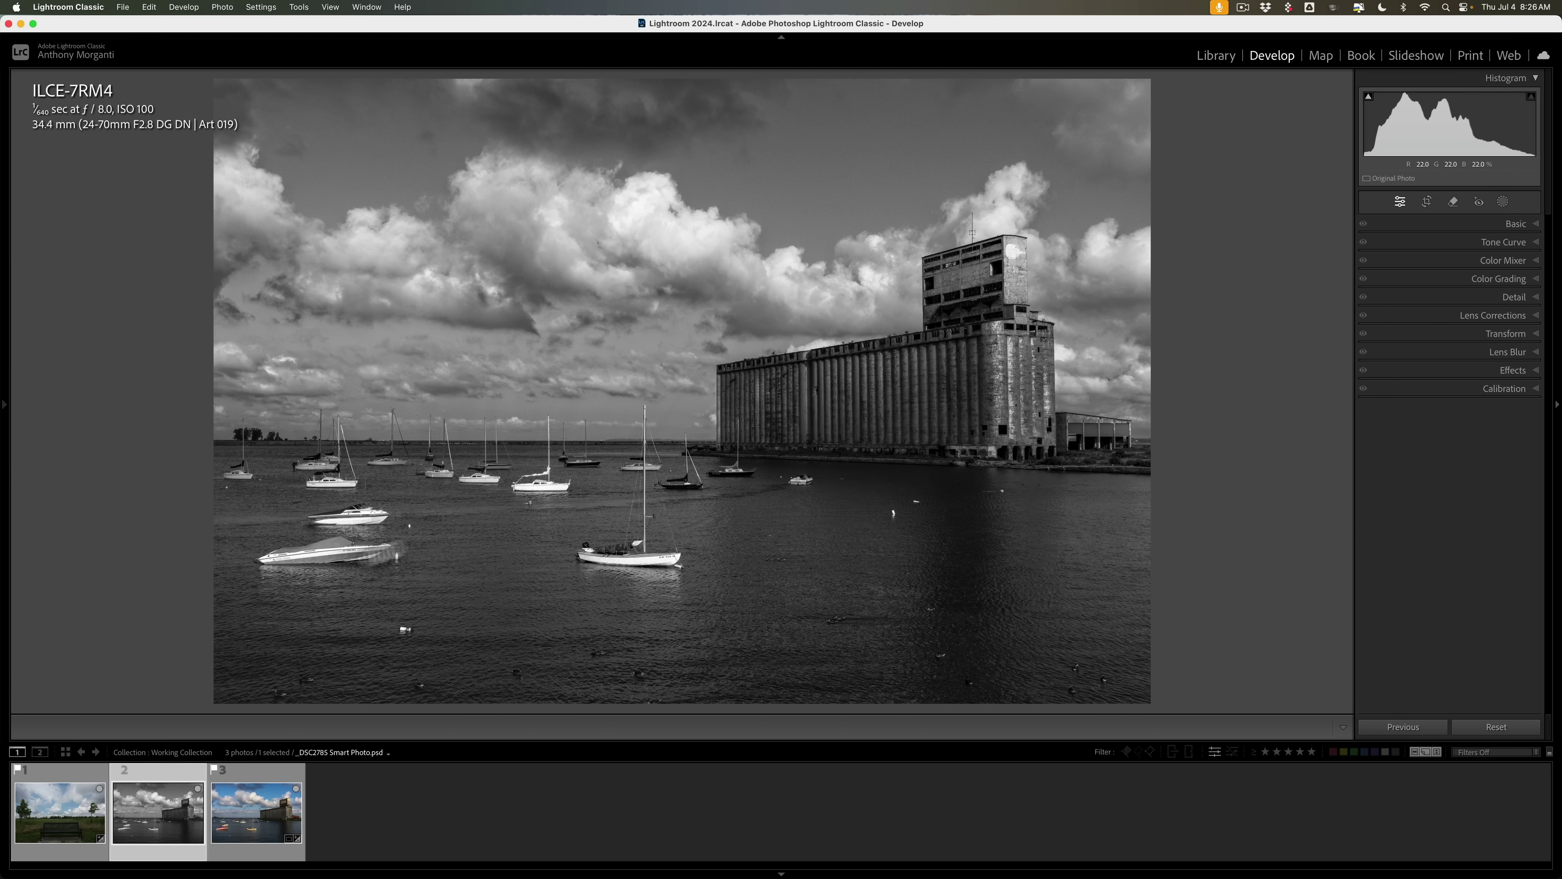
Step: Select the park-bench photo and level it with a slight rotation in Crop & Straighten
left_click(66, 827)
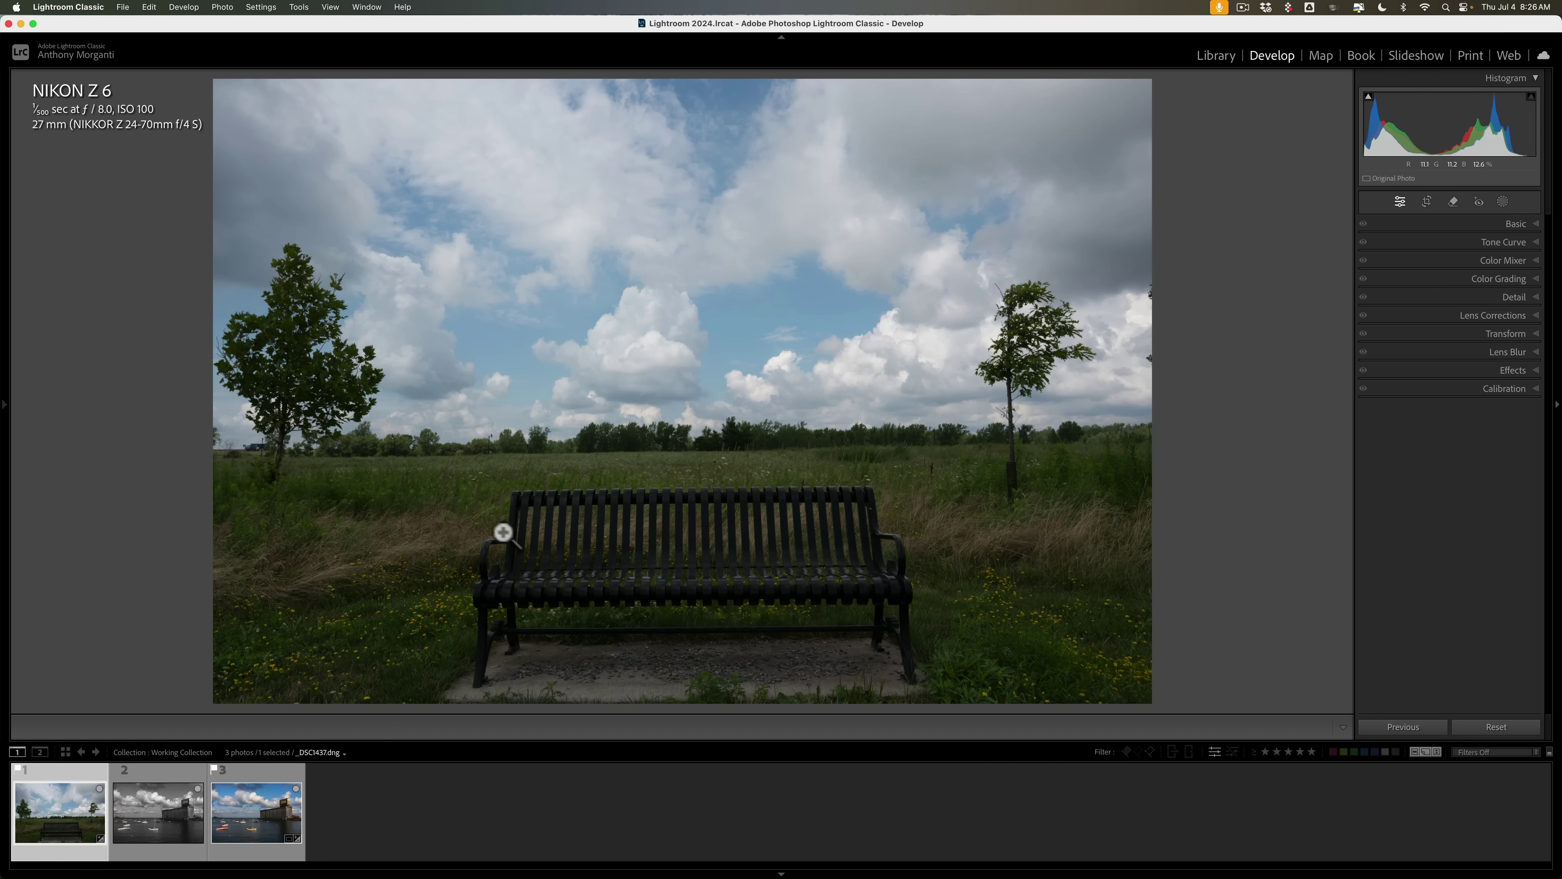
left_click(1425, 201)
left_click_drag(1277, 261, 1266, 274)
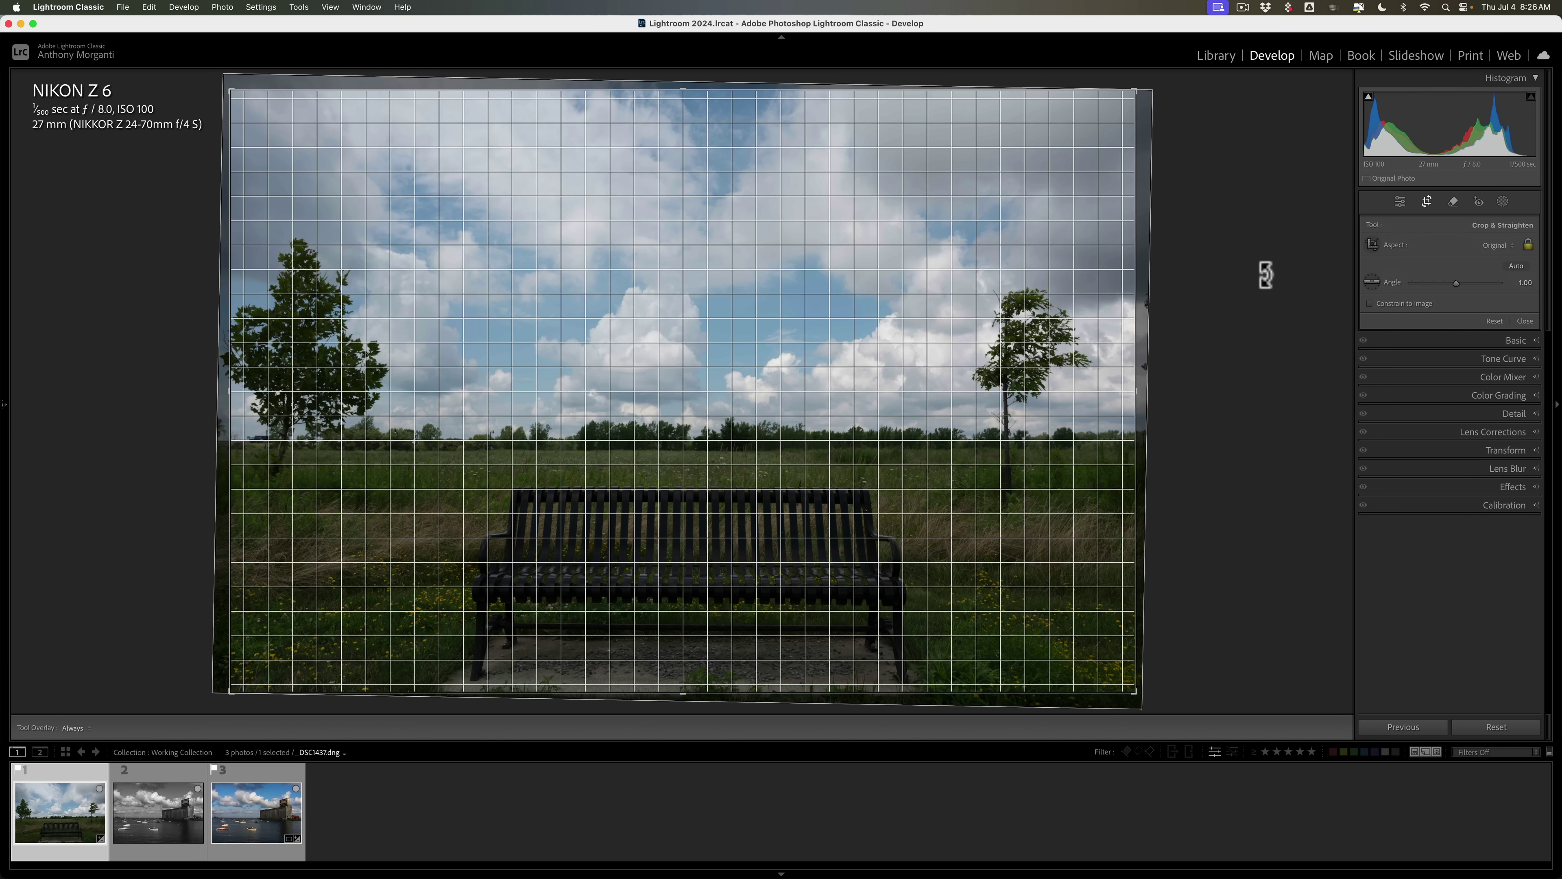
left_click_drag(1265, 275, 1266, 272)
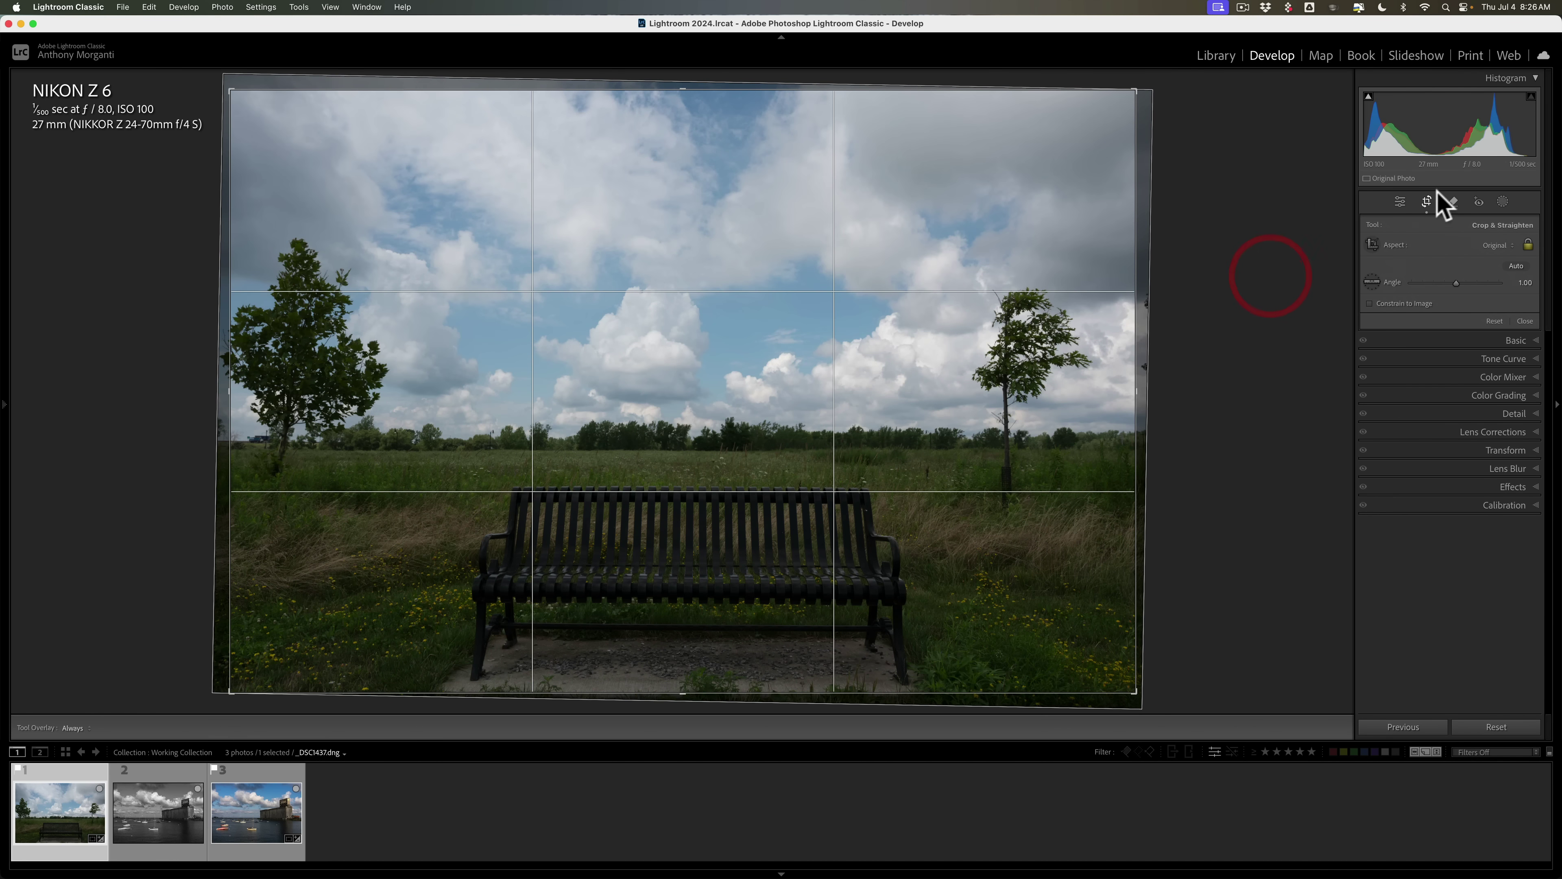
left_click(1426, 201)
Step: Set Highlights -56 and Shadows +55, and raise Whites to +38 while previewing clipping
left_click(1507, 224)
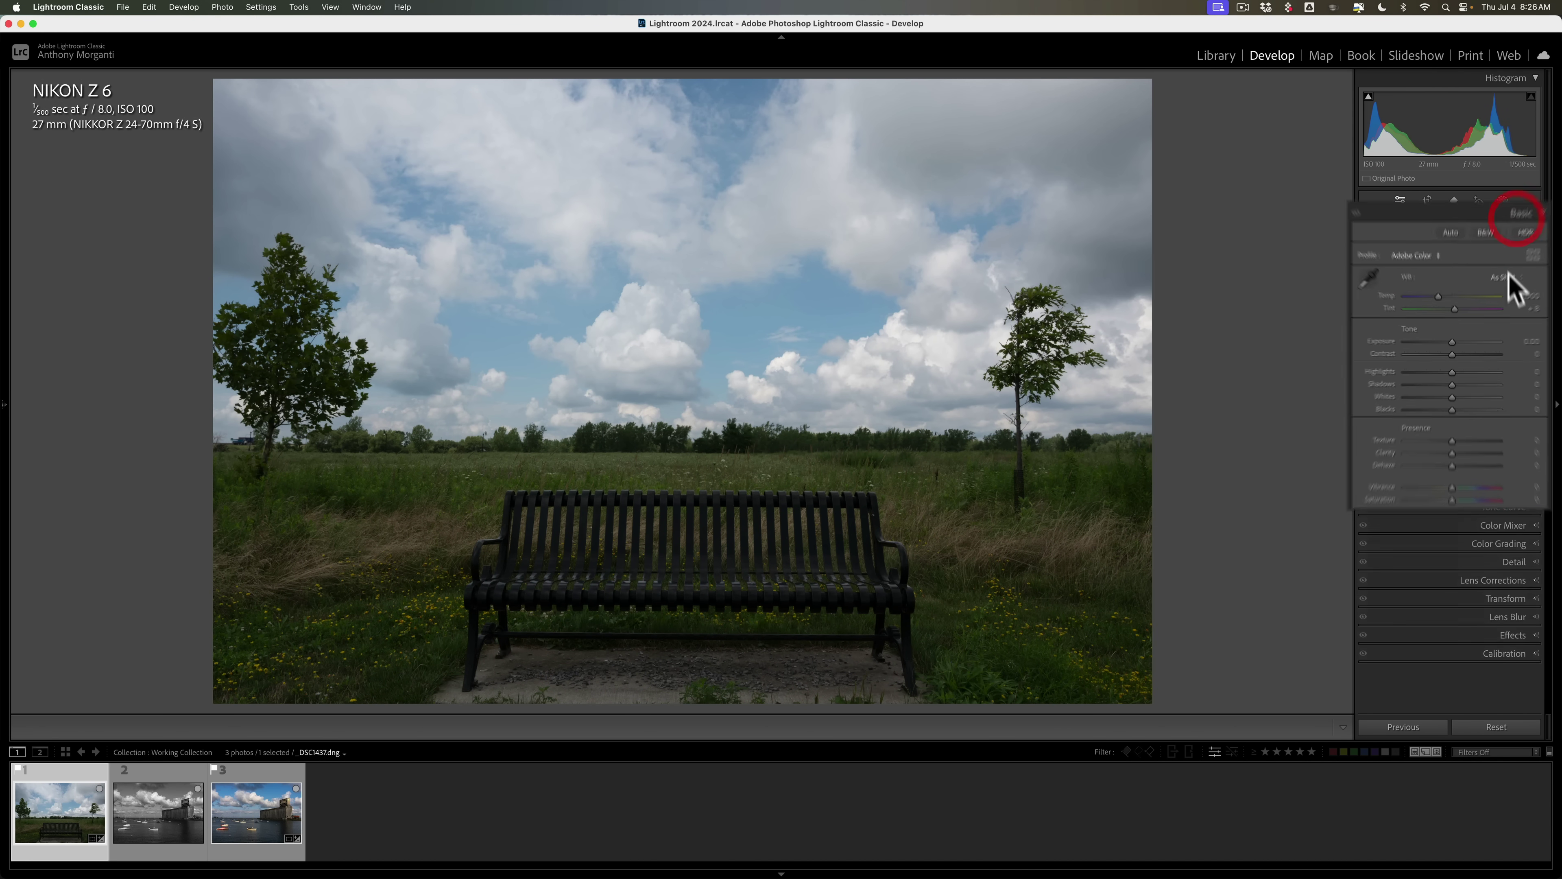
left_click_drag(1376, 385, 1433, 410)
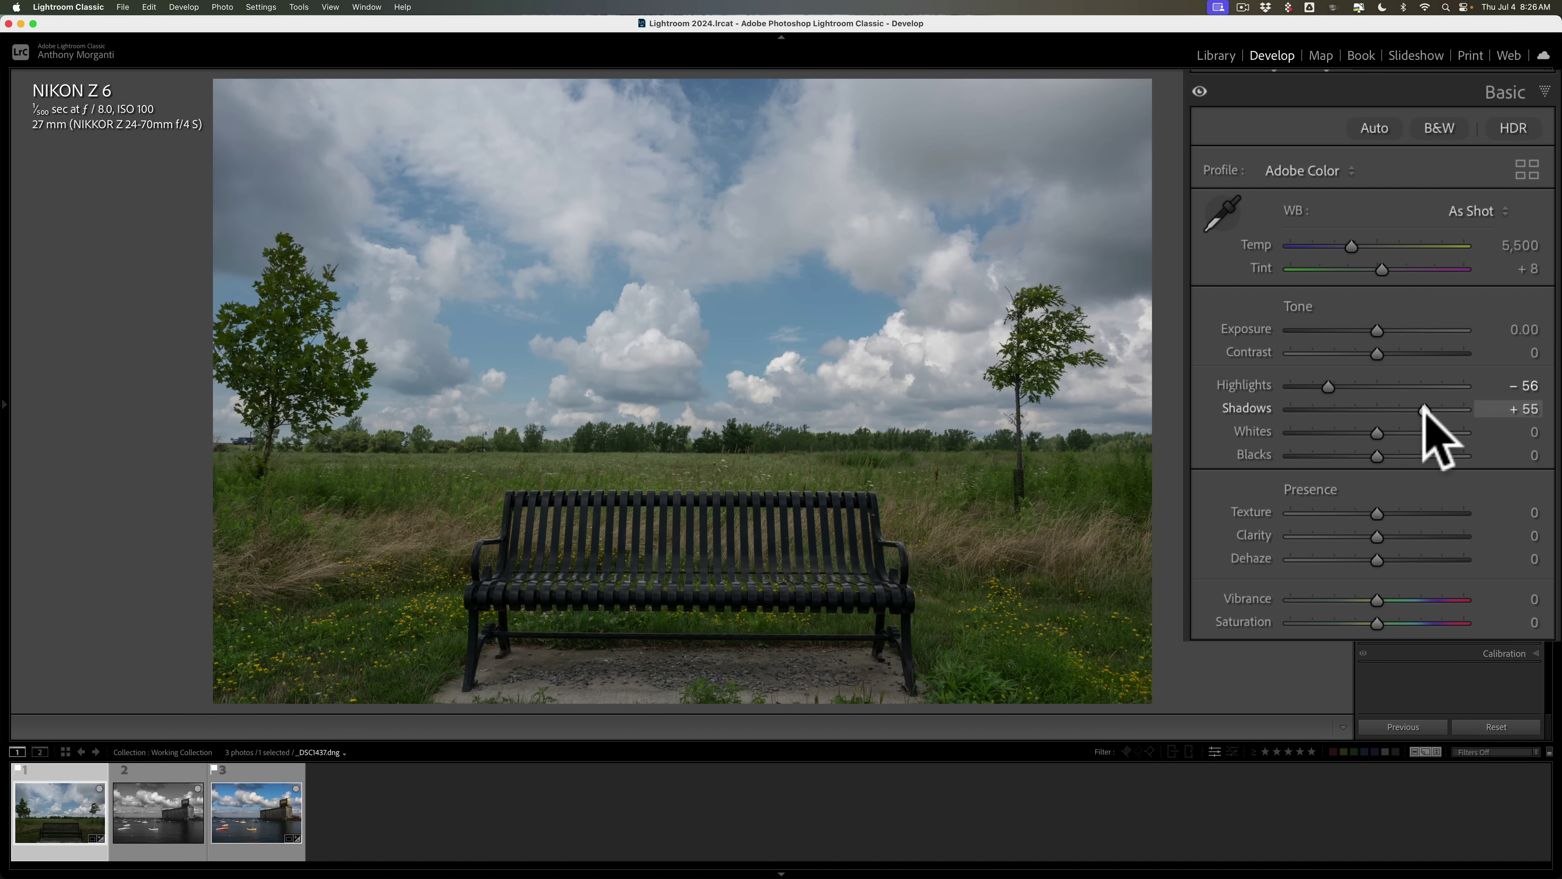
left_click(1403, 432)
key("alt")
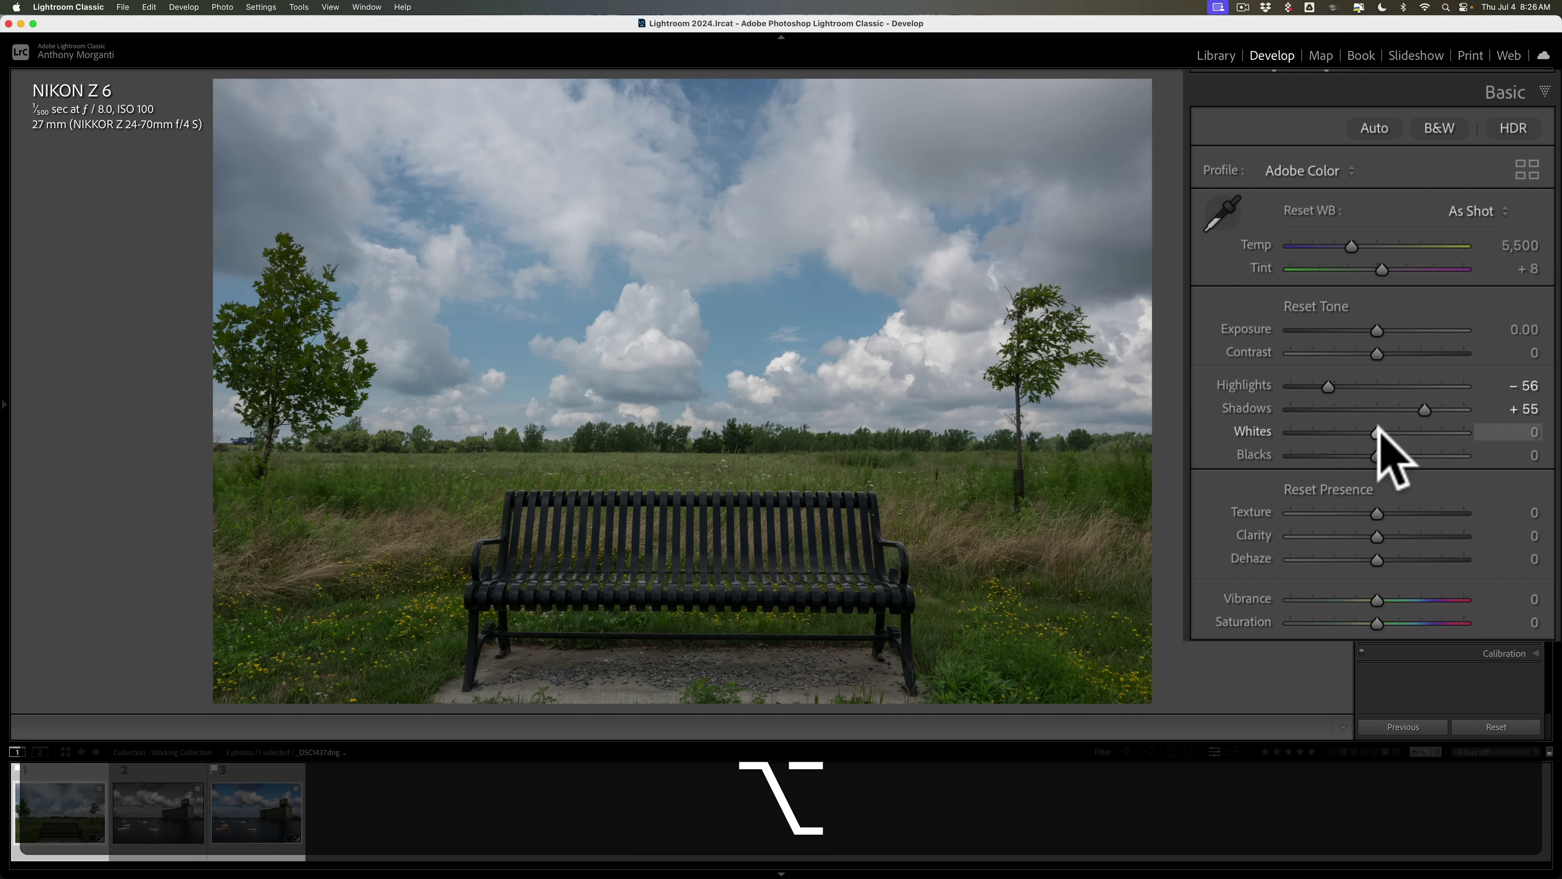
left_click_drag(1377, 432, 1357, 455)
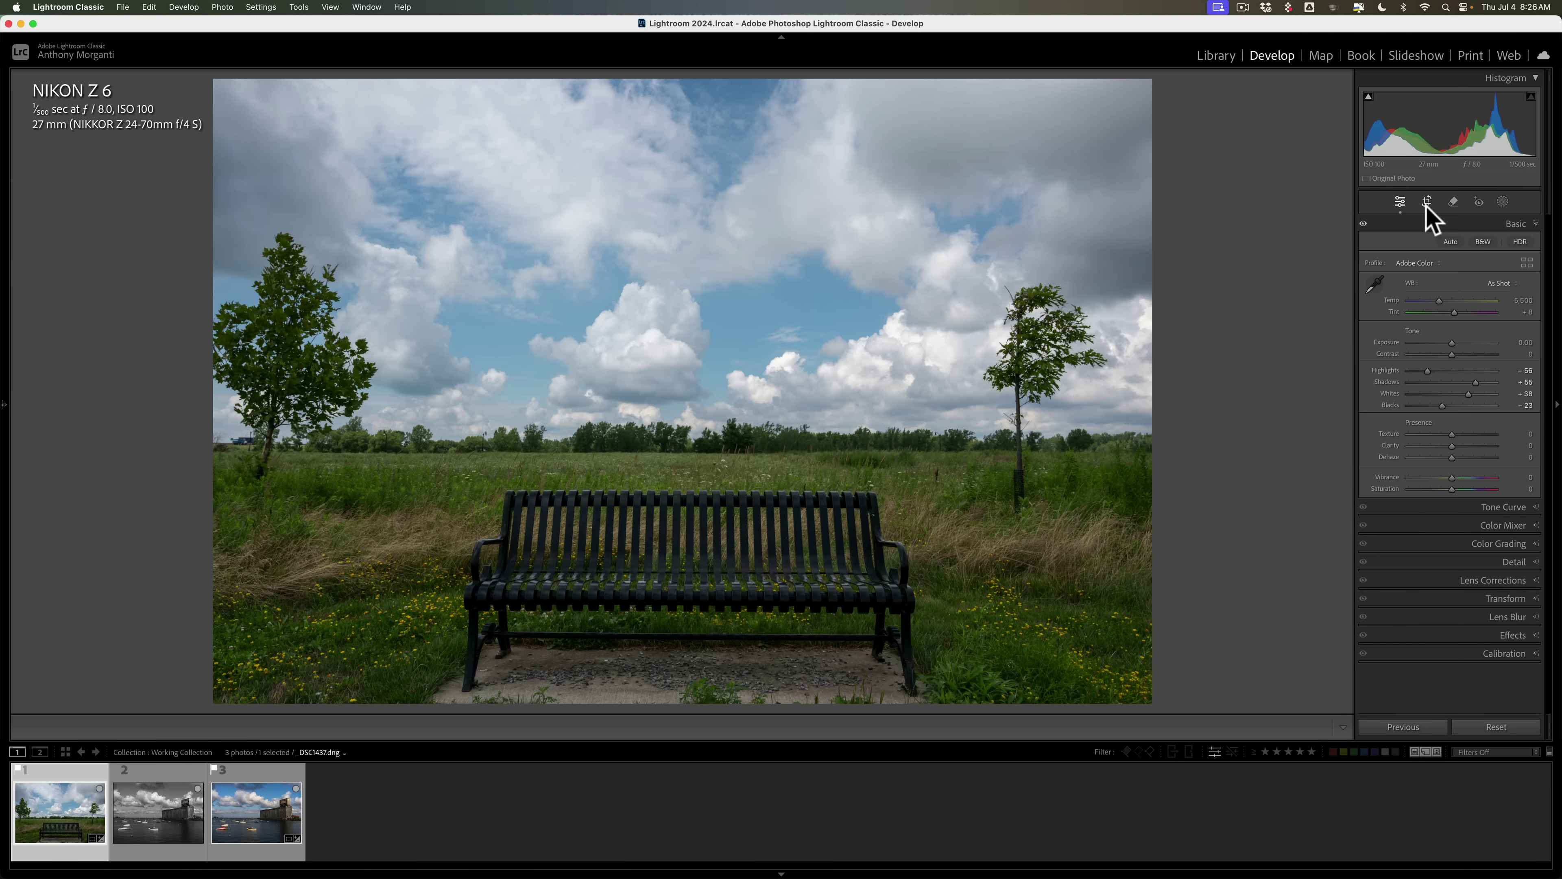
Step: Re-straighten the bench photo to a 1.06° angle and confirm lens profile corrections are on
left_click(1427, 202)
left_click_drag(1240, 299, 1244, 300)
left_click(1427, 203)
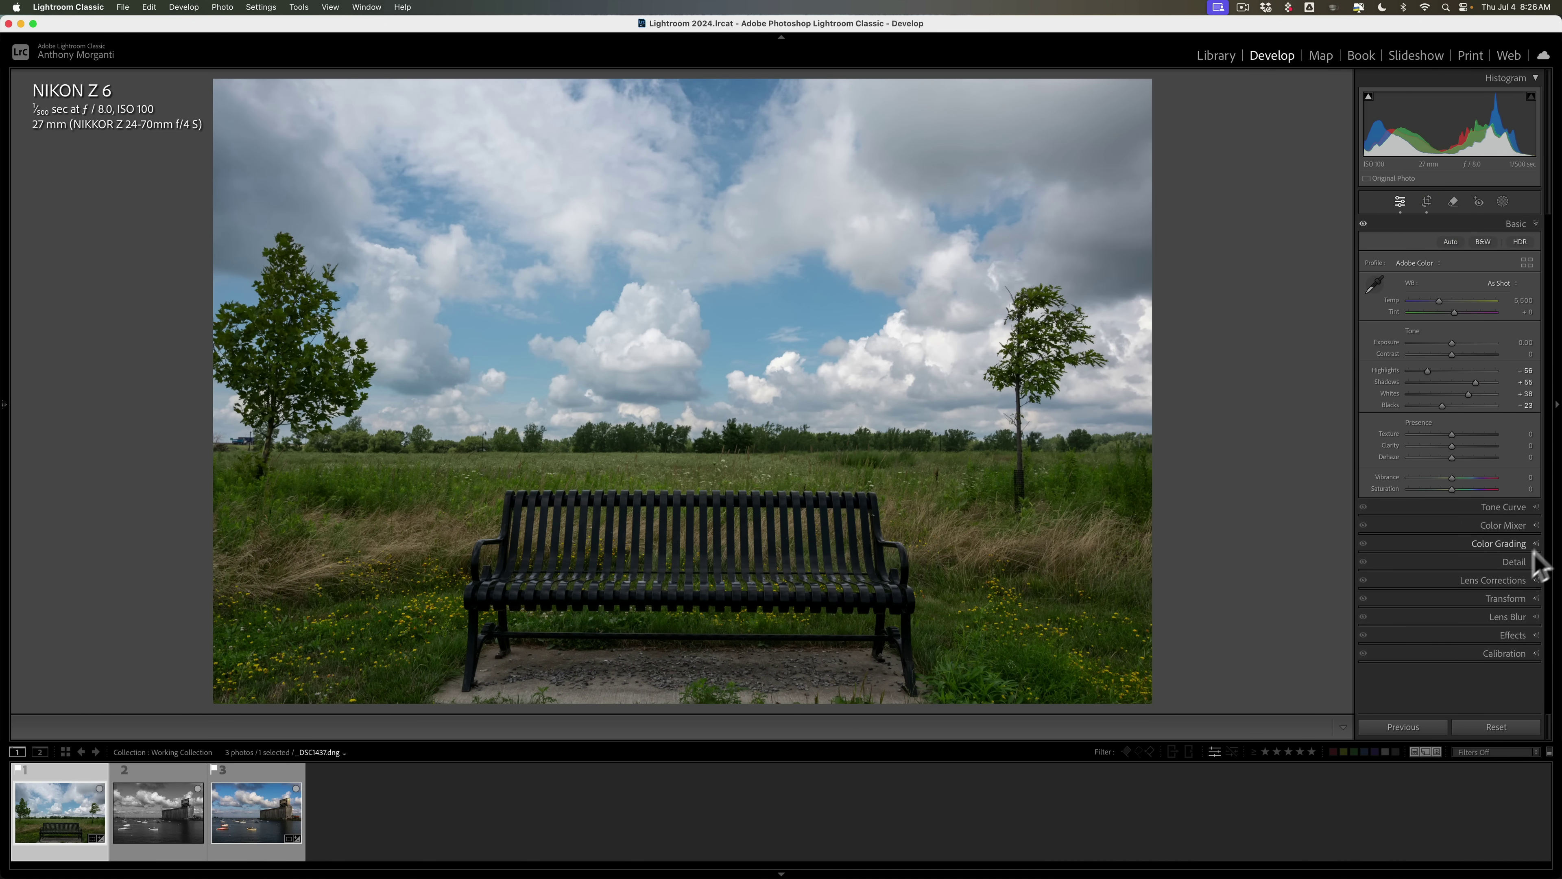
left_click(1515, 579)
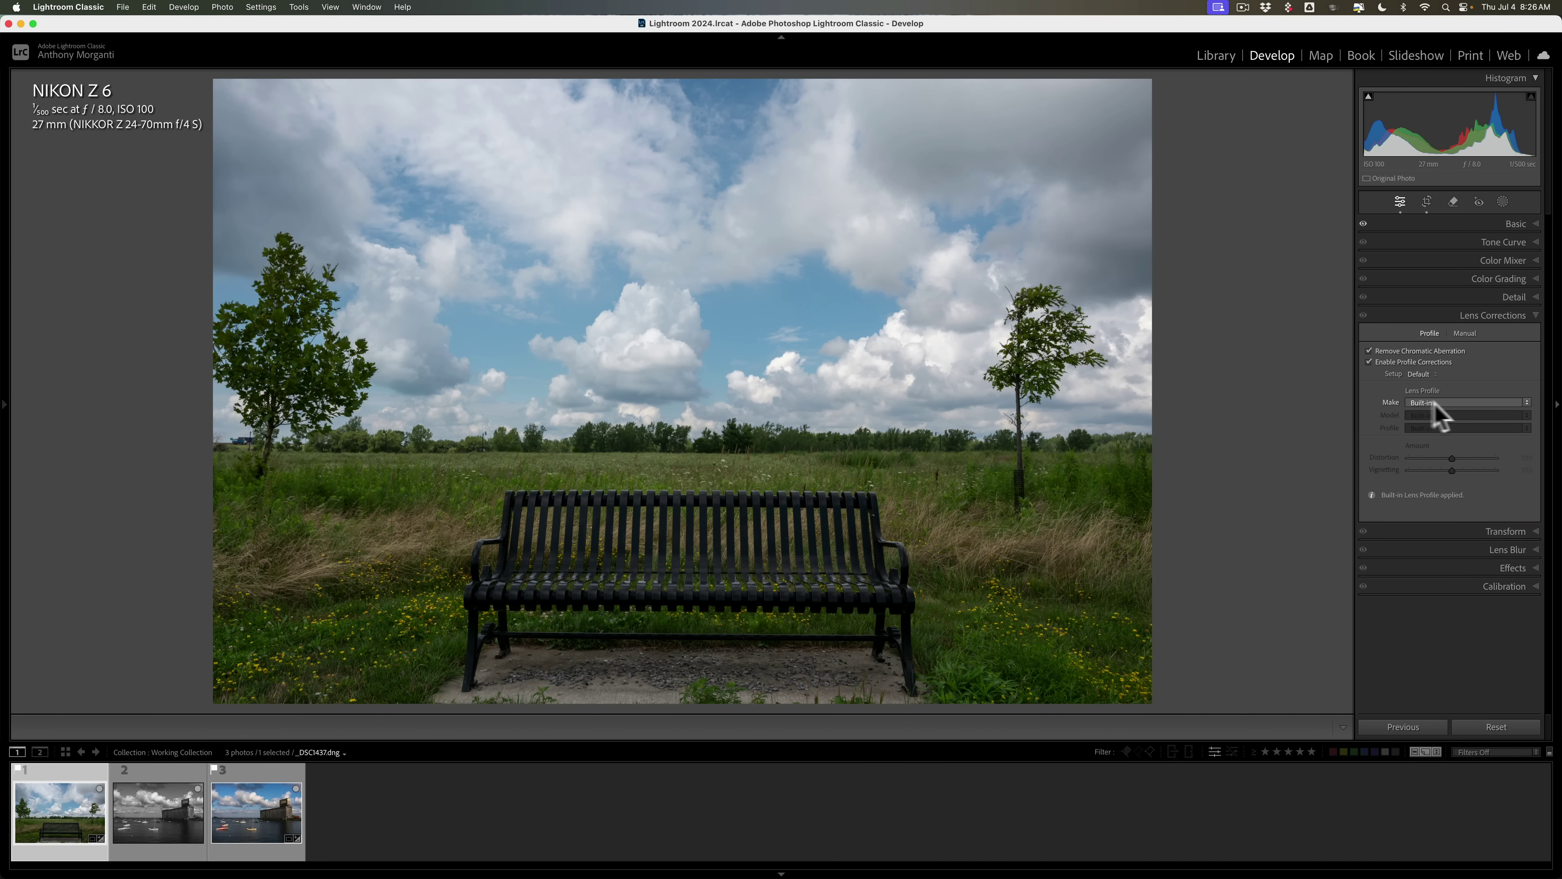
left_click(1484, 315)
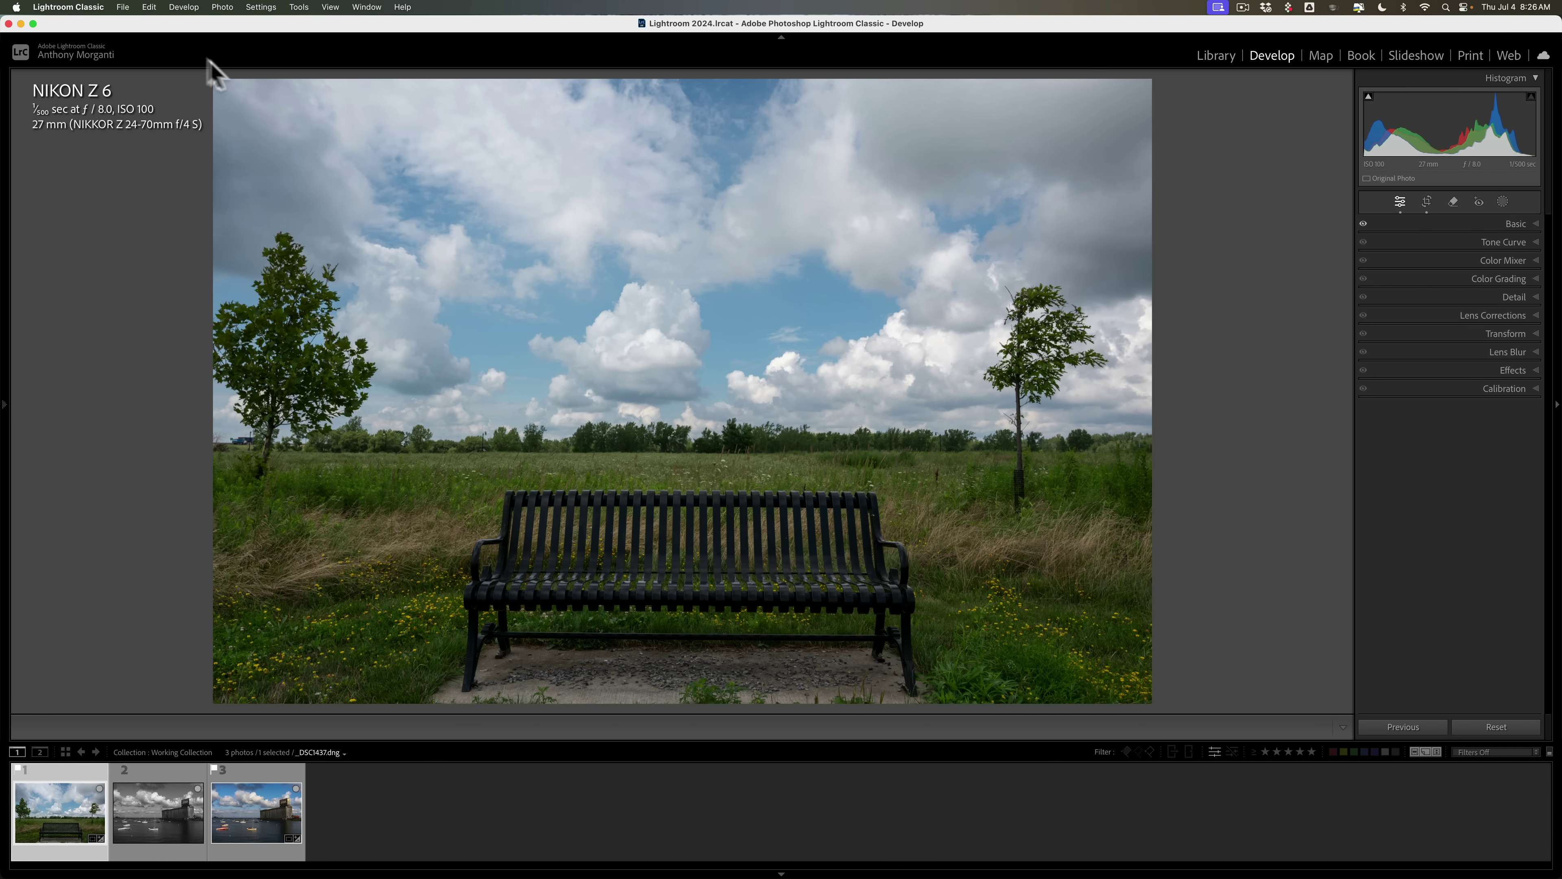
Step: Send a copy with Lightroom settings to ON1 Effects 2024 using ProPhoto RGB colour space
left_click(123, 7)
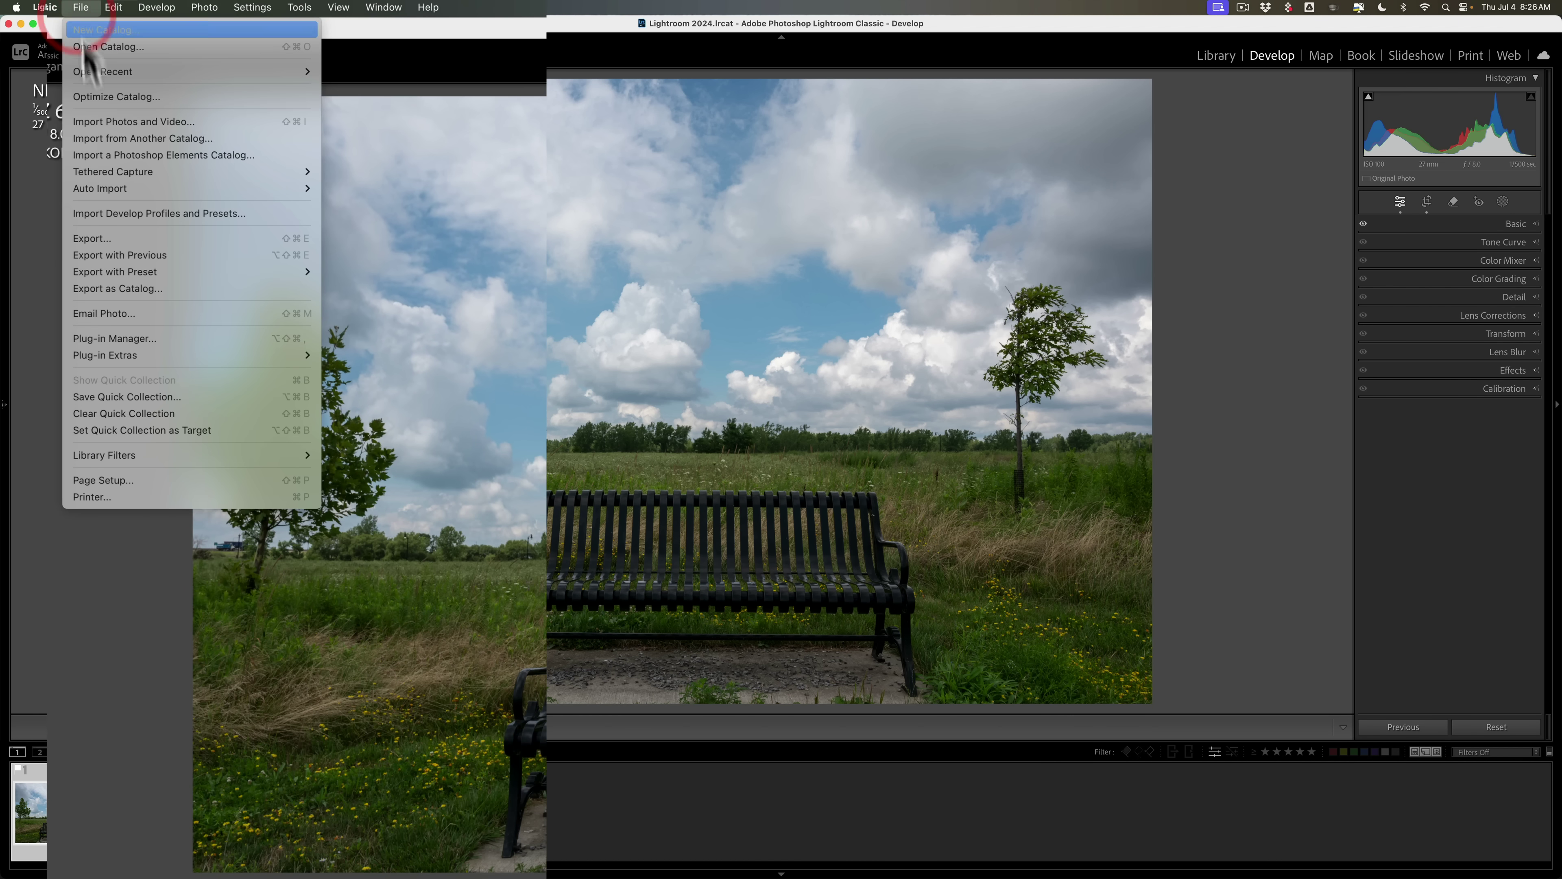
mouse_move(139, 353)
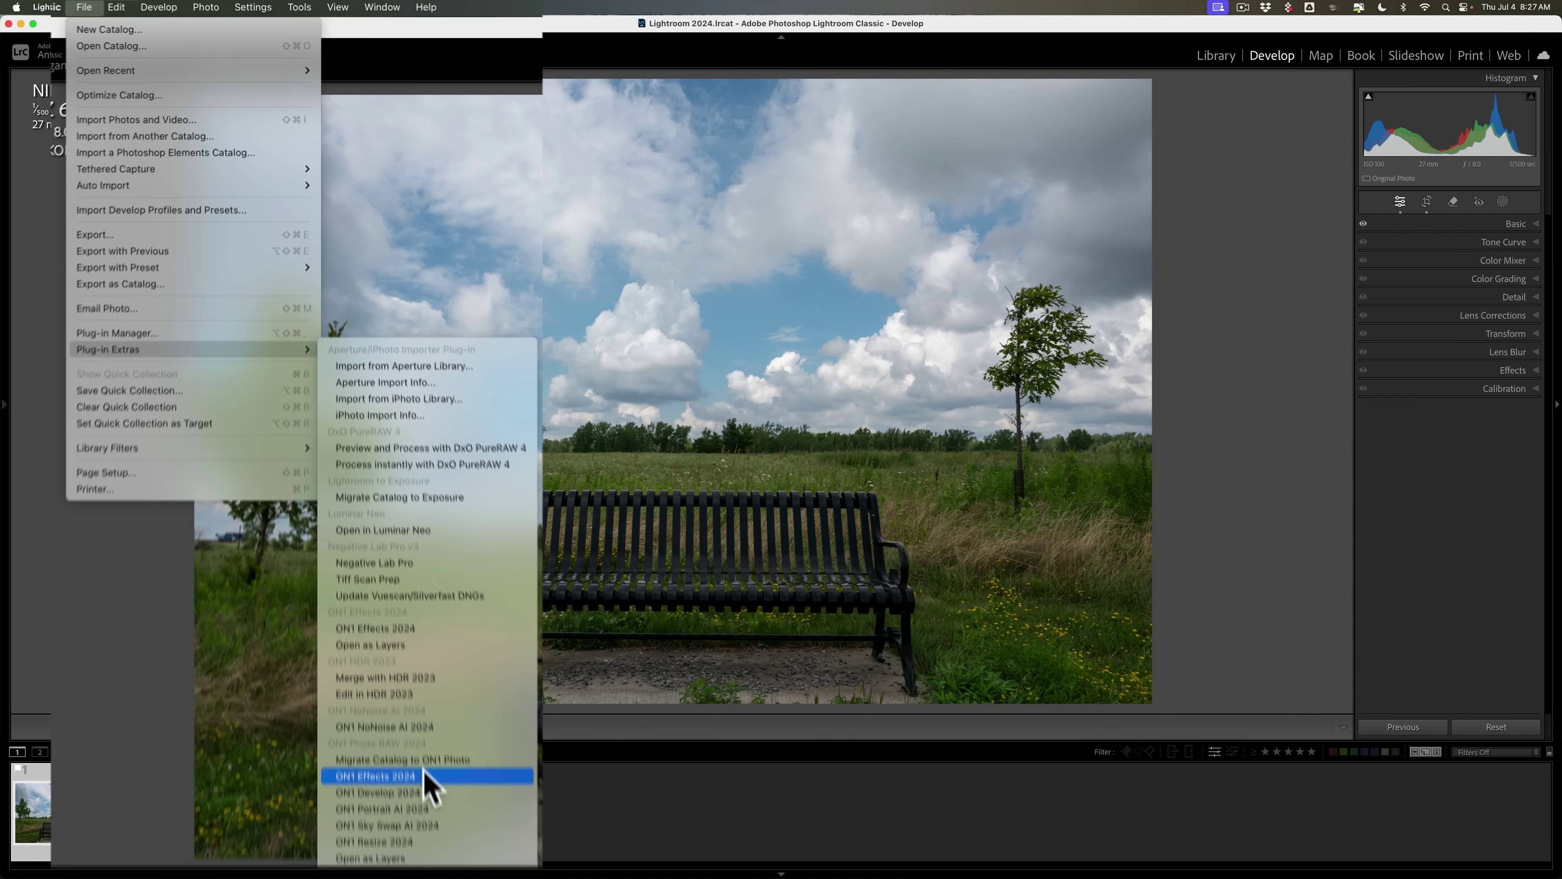
left_click(427, 790)
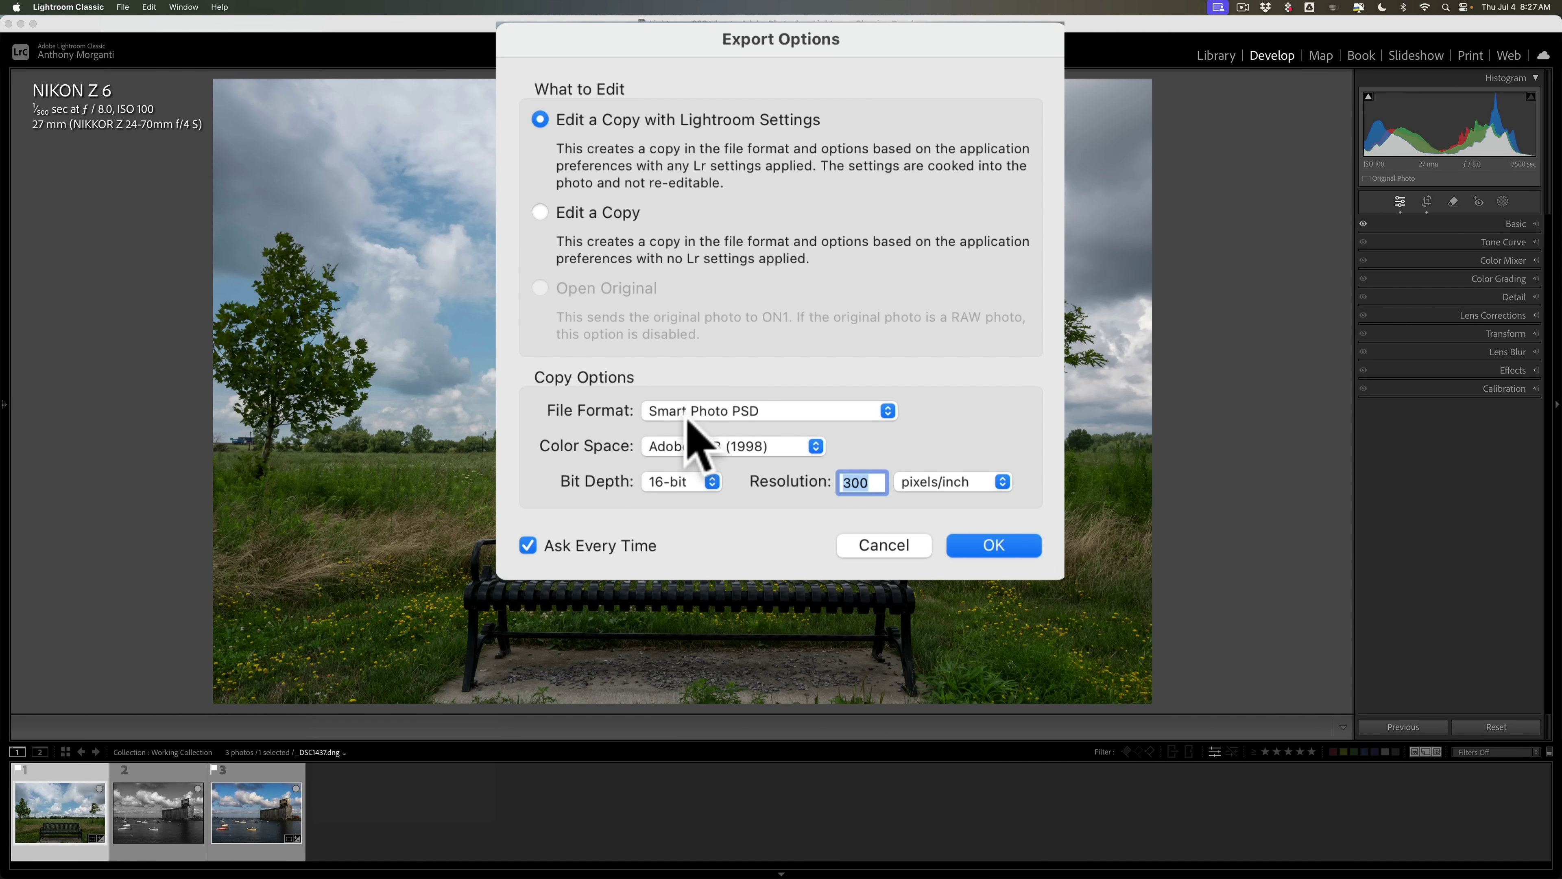
left_click(741, 431)
left_click(732, 468)
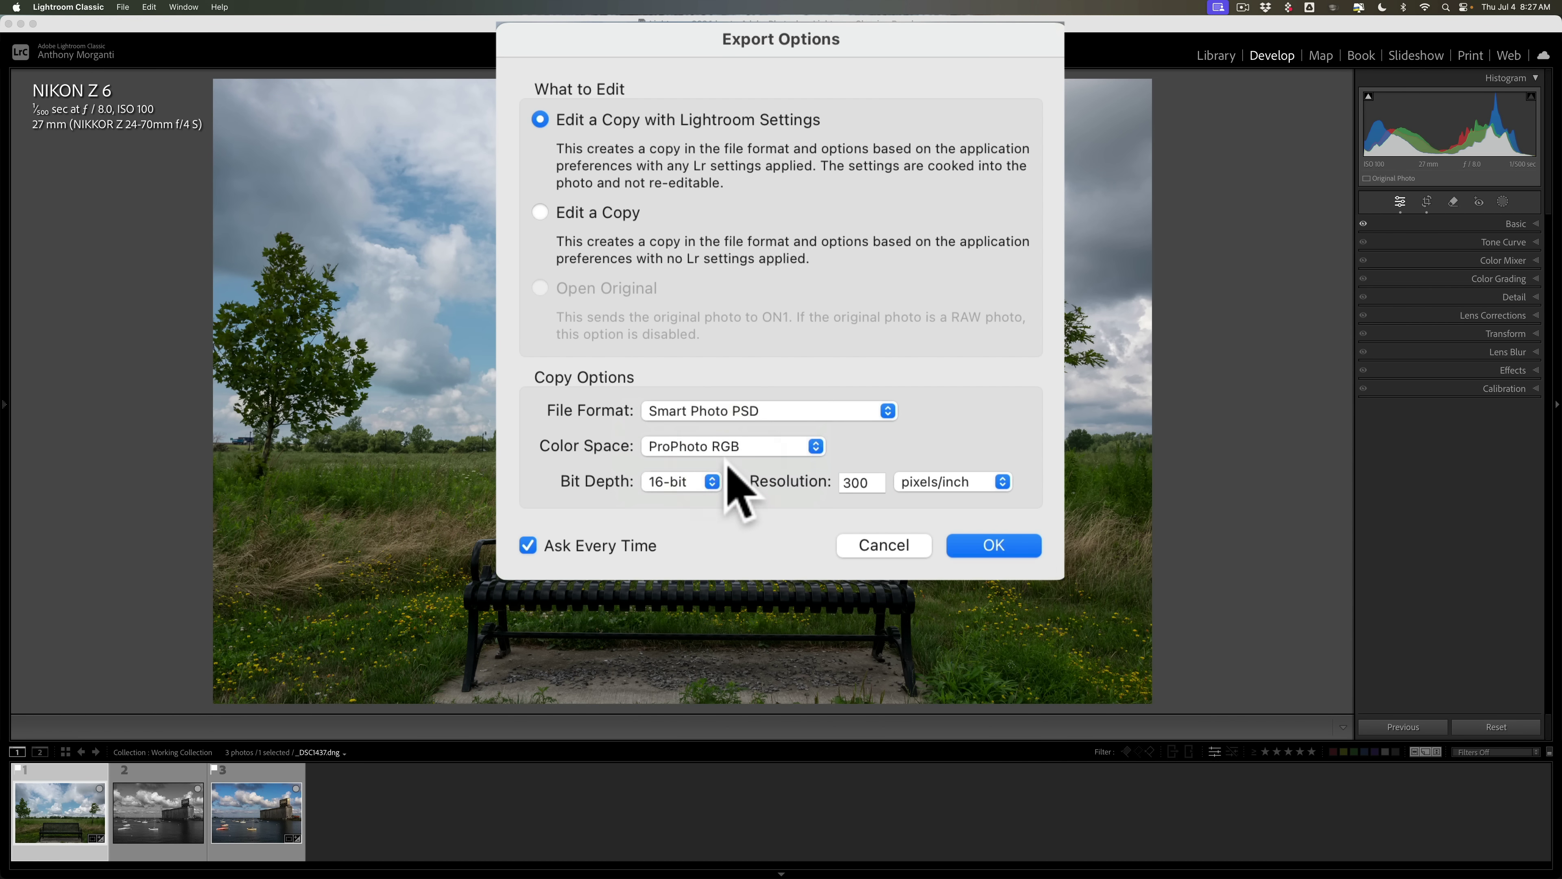
left_click(984, 548)
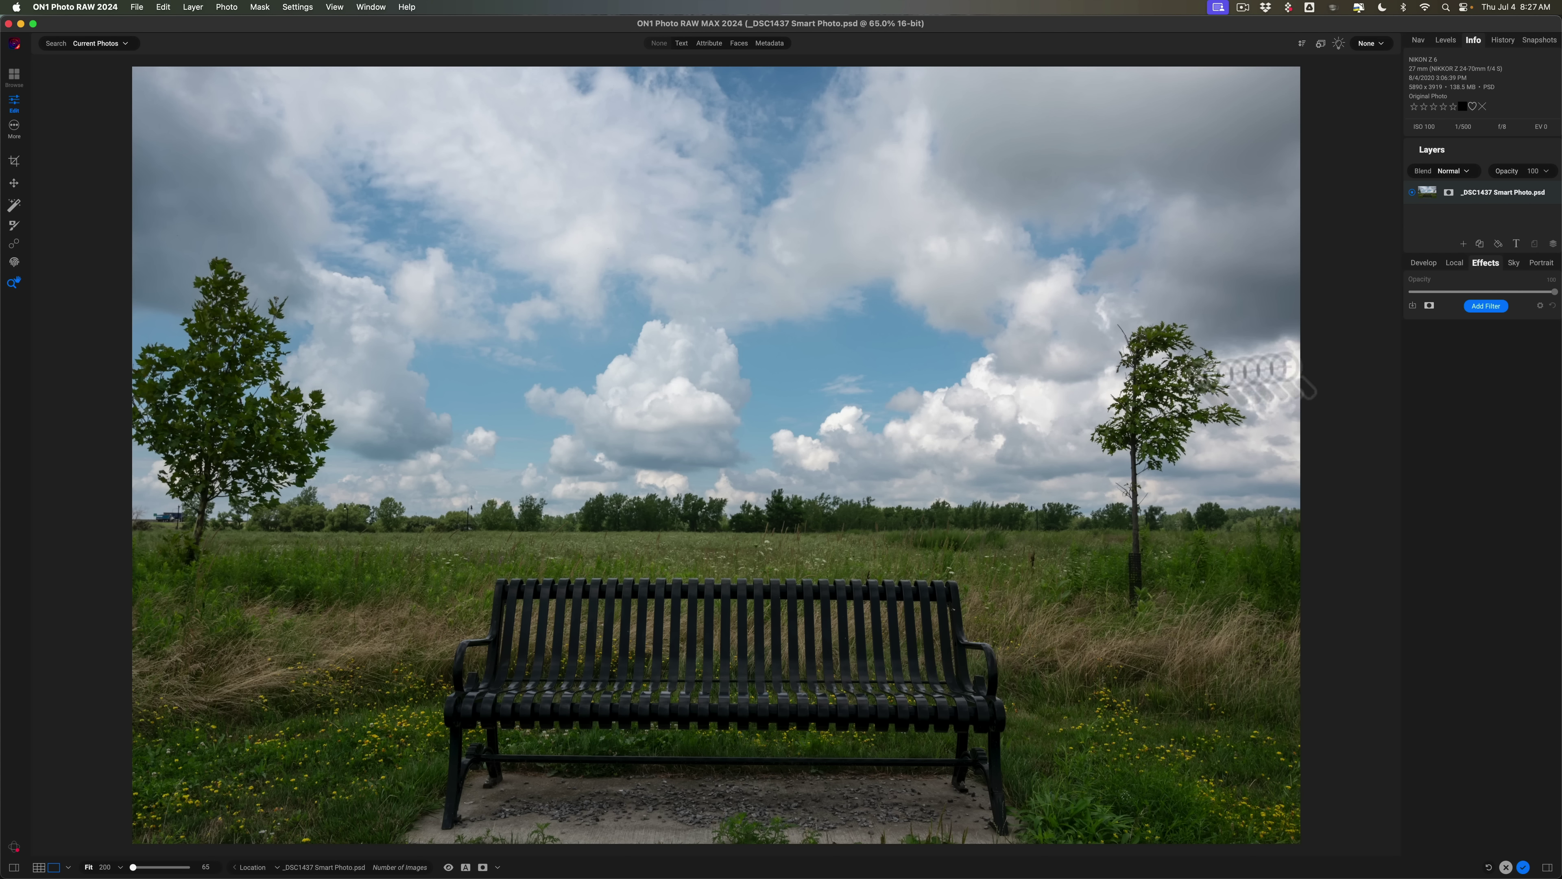
Step: Add a Black & White filter set to Red 85, Yellow 44, Green -36, Aqua -28, Blue -34
left_click(1486, 306)
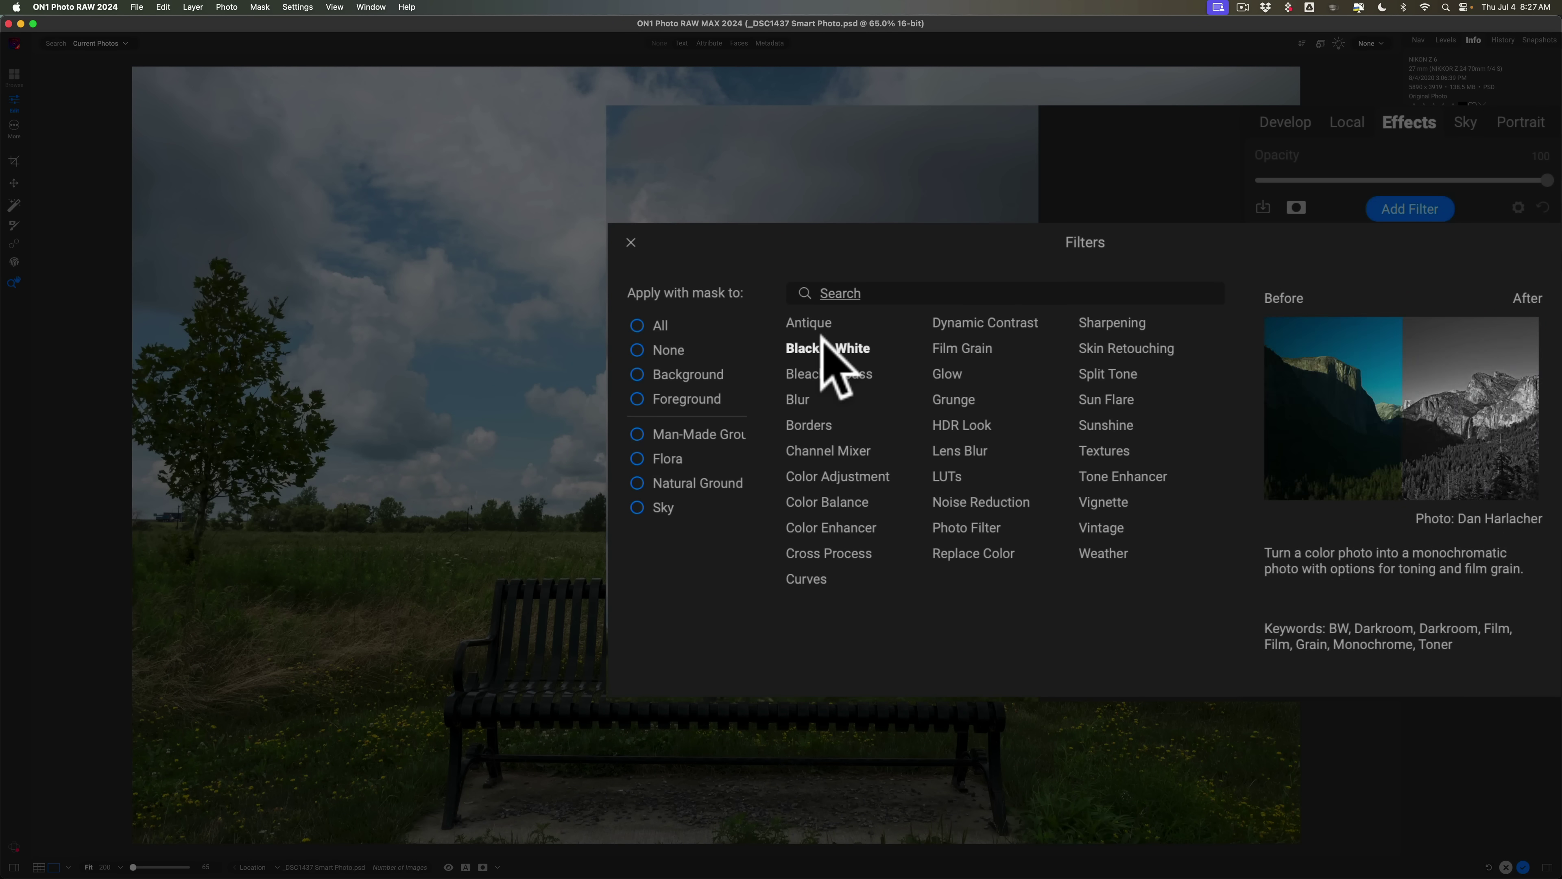
left_click(824, 349)
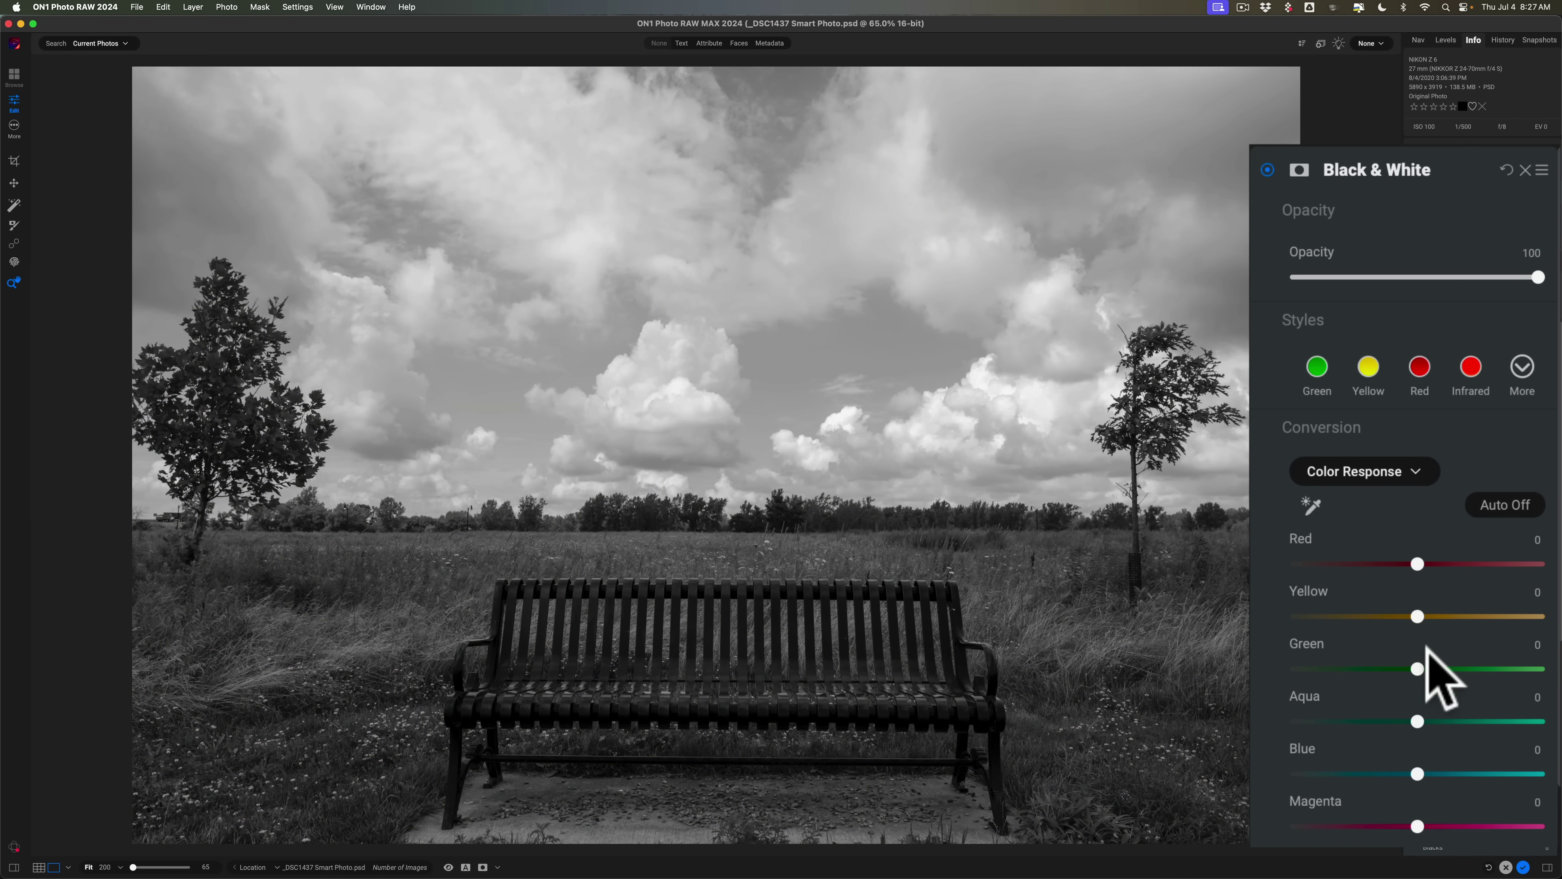
left_click_drag(1417, 616, 1502, 616)
left_click_drag(1417, 668, 1341, 670)
left_click_drag(1418, 723, 1354, 721)
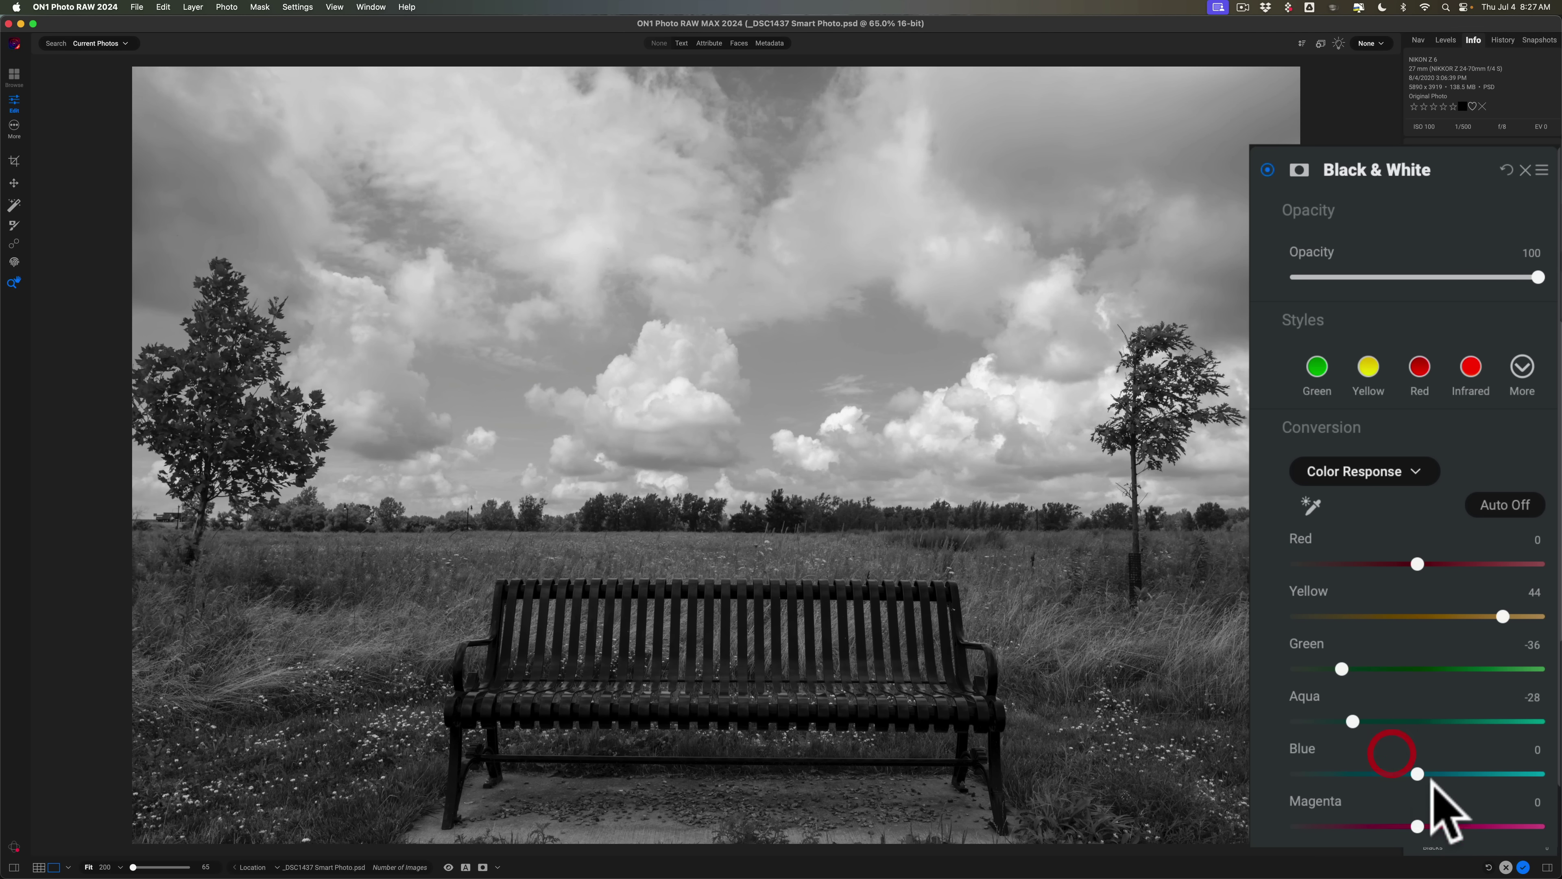
left_click_drag(1417, 773, 1345, 773)
left_click_drag(1414, 564, 1525, 562)
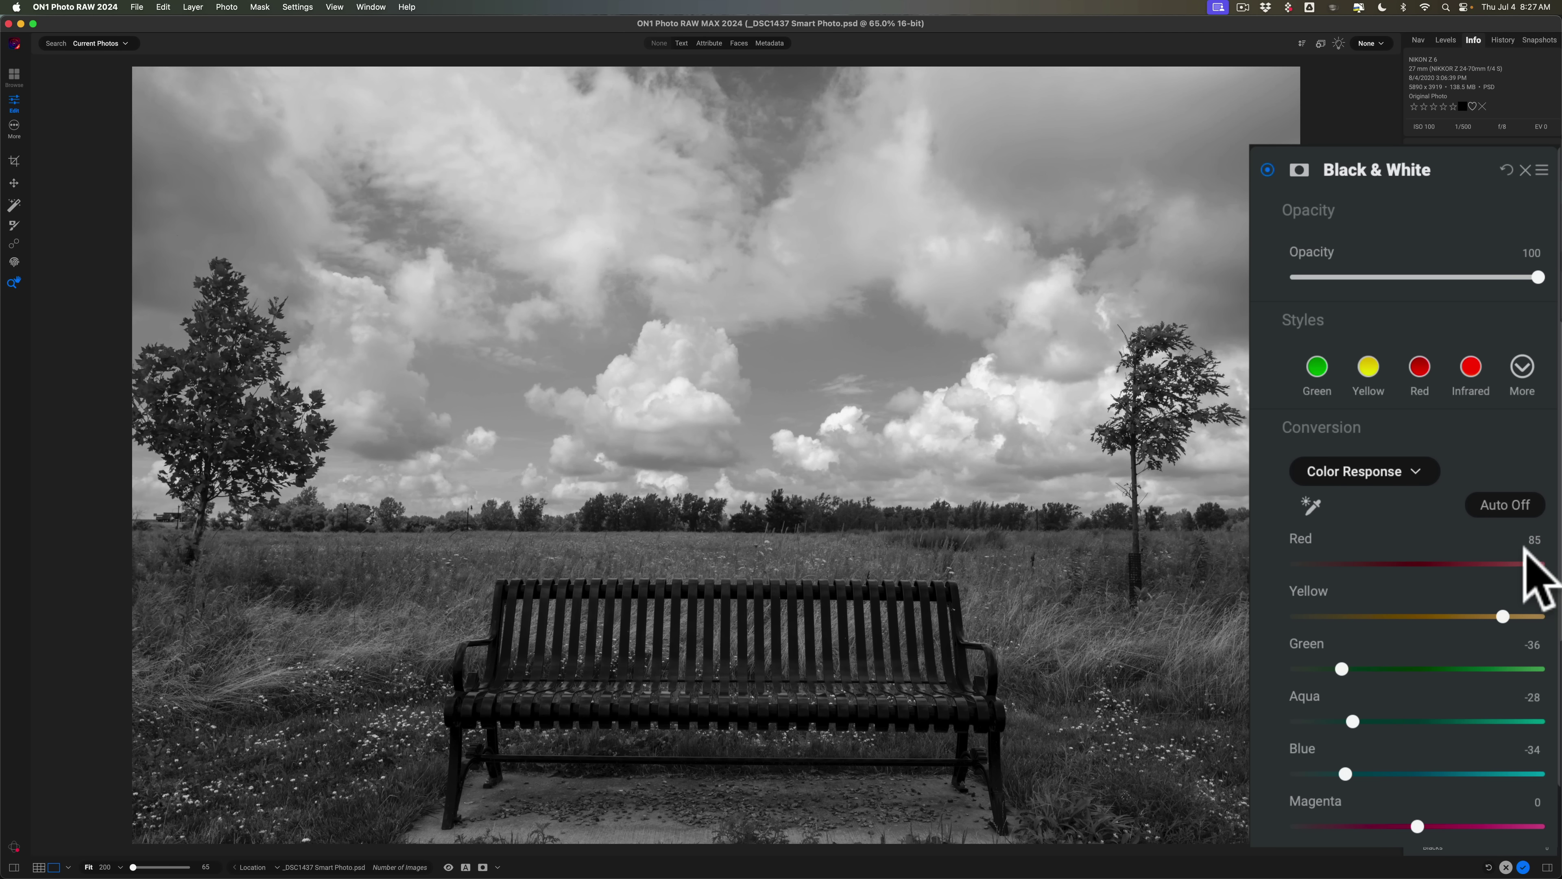
left_click(1510, 552)
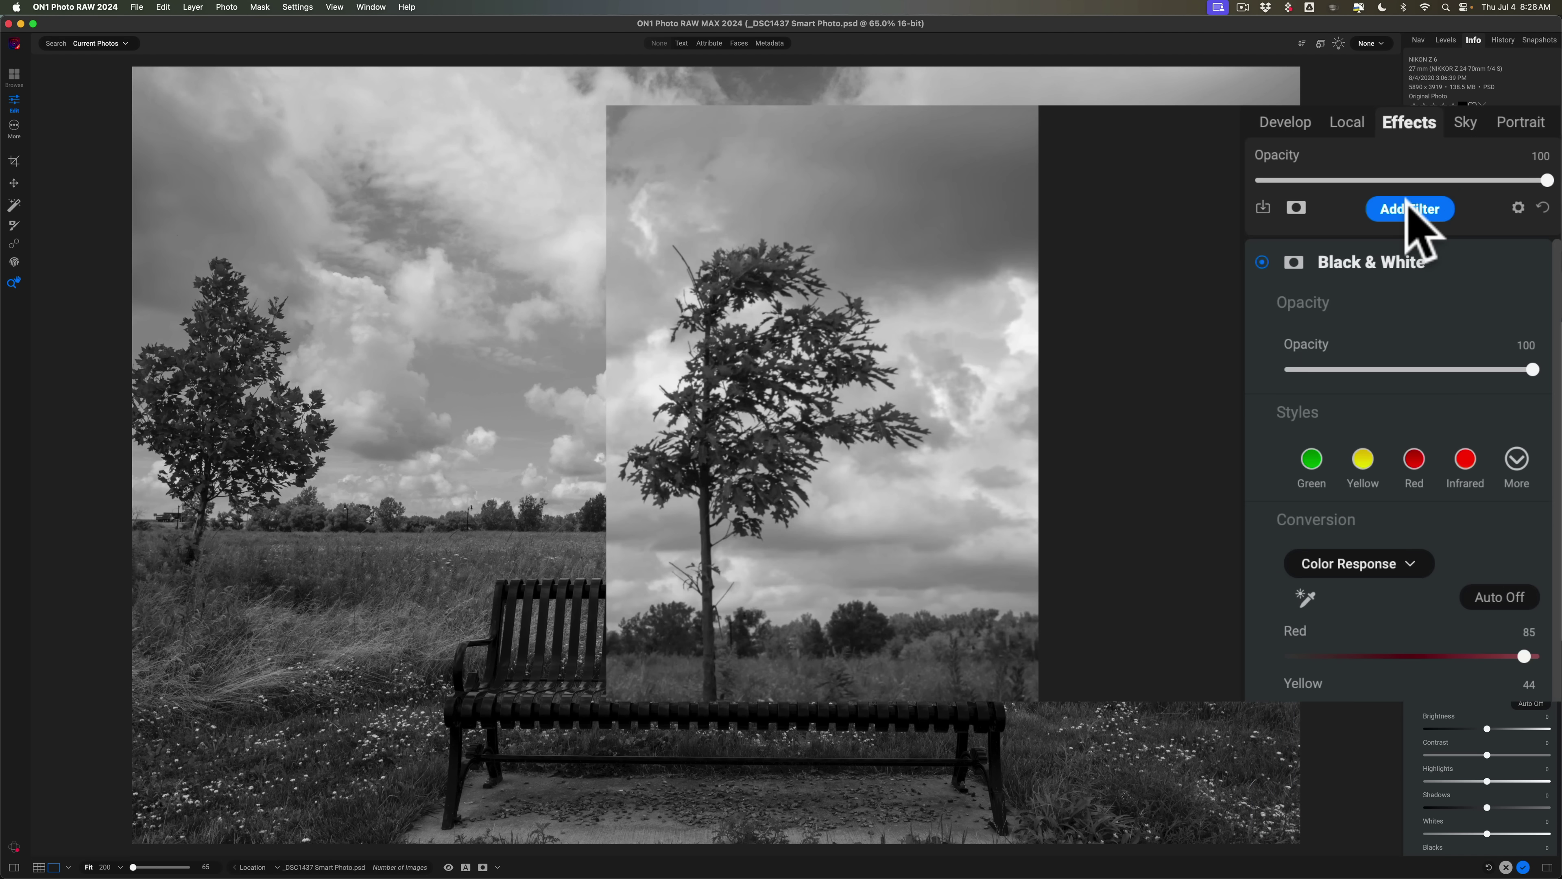
Step: Add a sky-masked Dynamic Contrast filter at Small 31, Medium 26, Large 28
left_click(1410, 209)
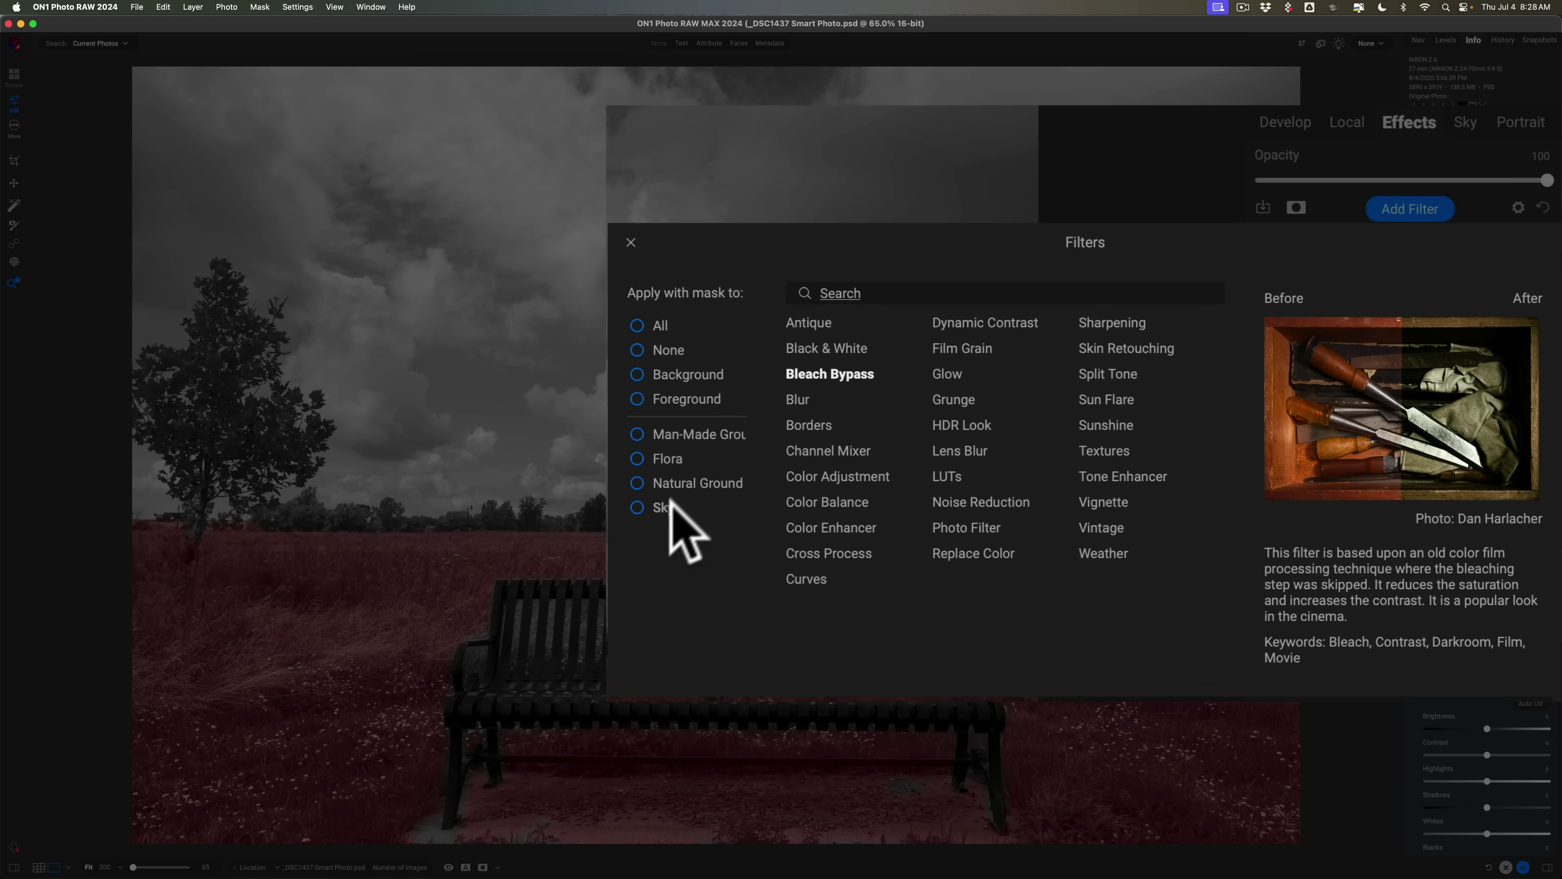
left_click(637, 507)
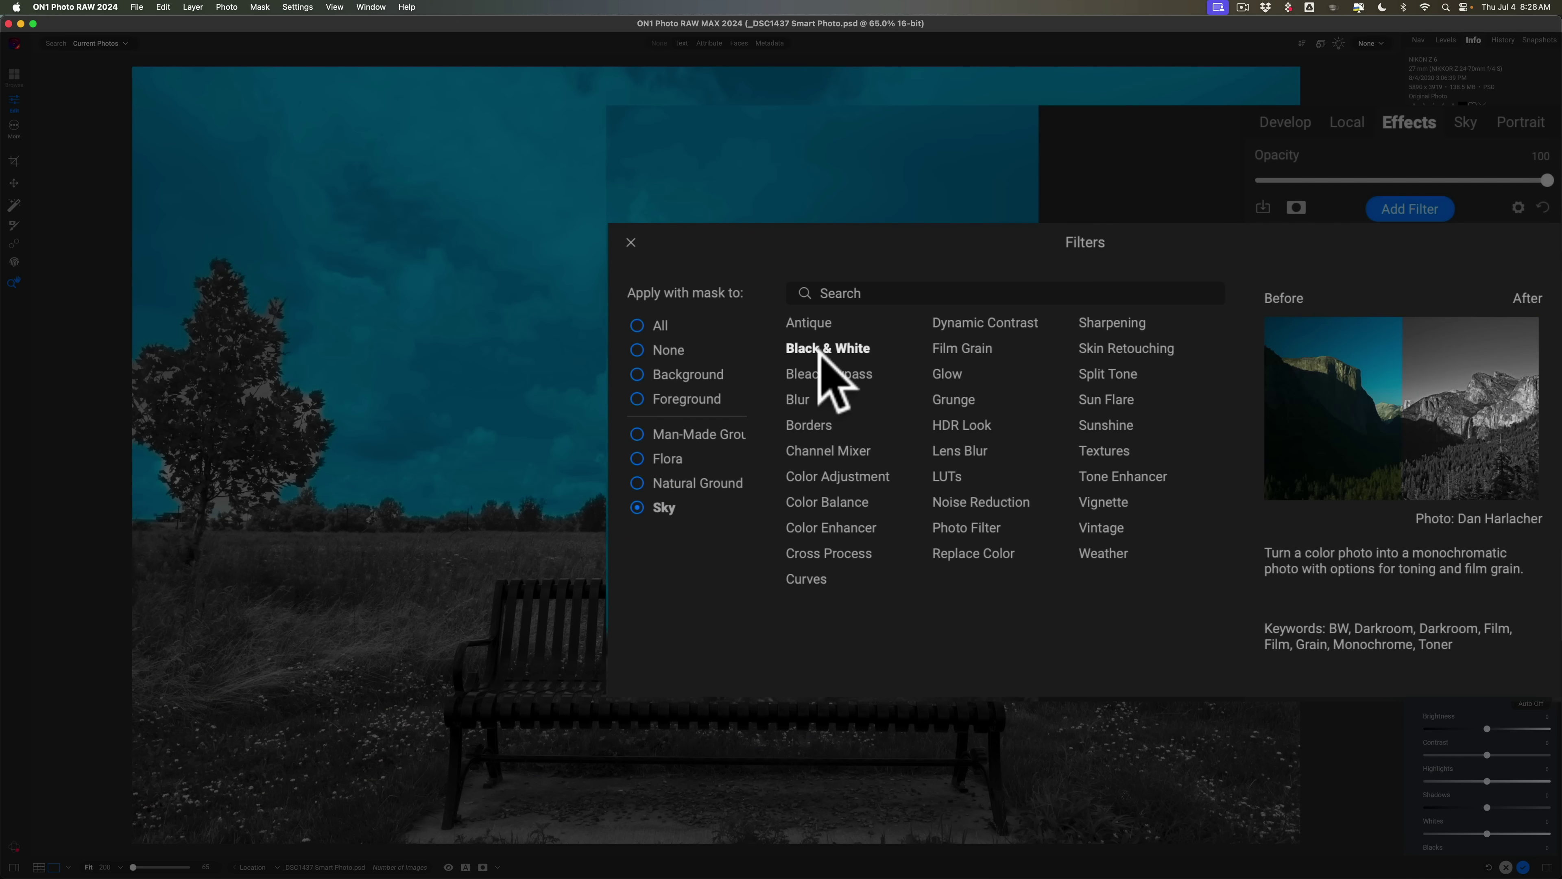
left_click(953, 325)
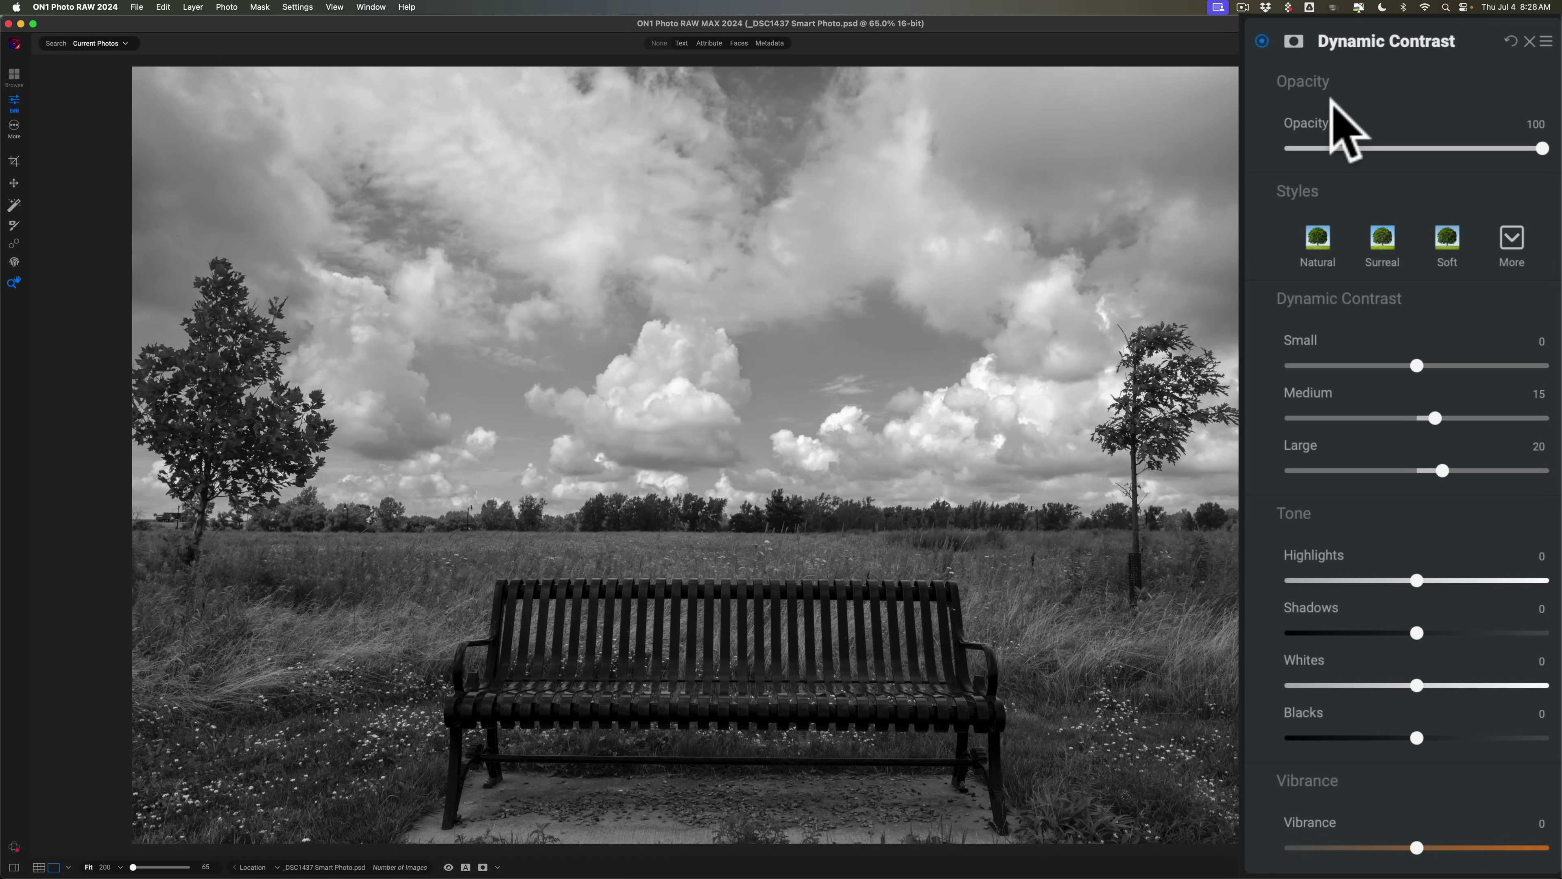
left_click_drag(1418, 365, 1514, 365)
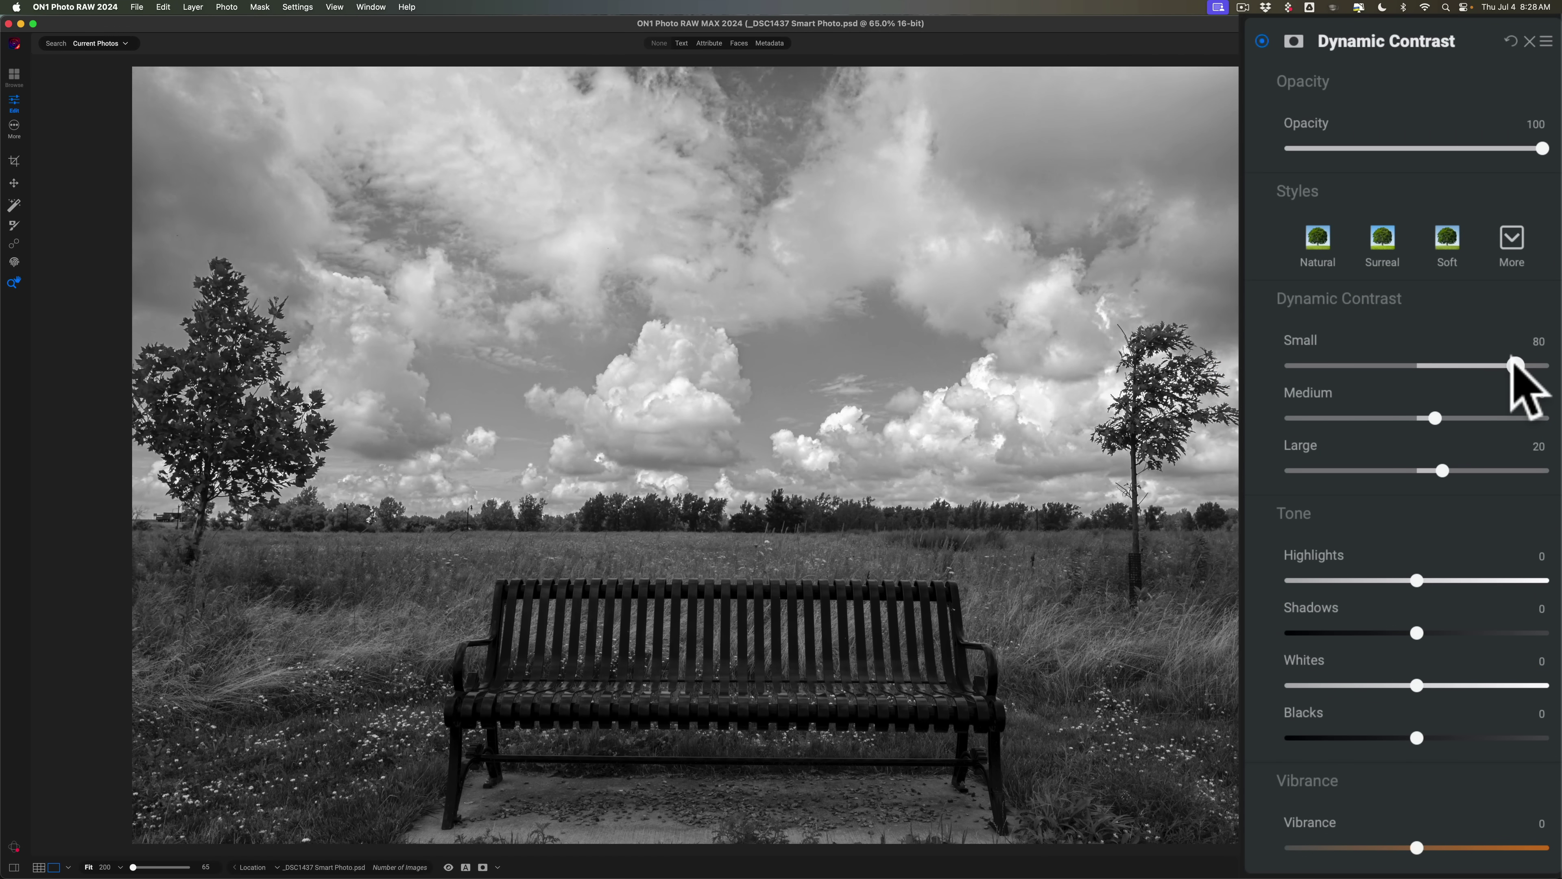
left_click_drag(1435, 417, 1559, 425)
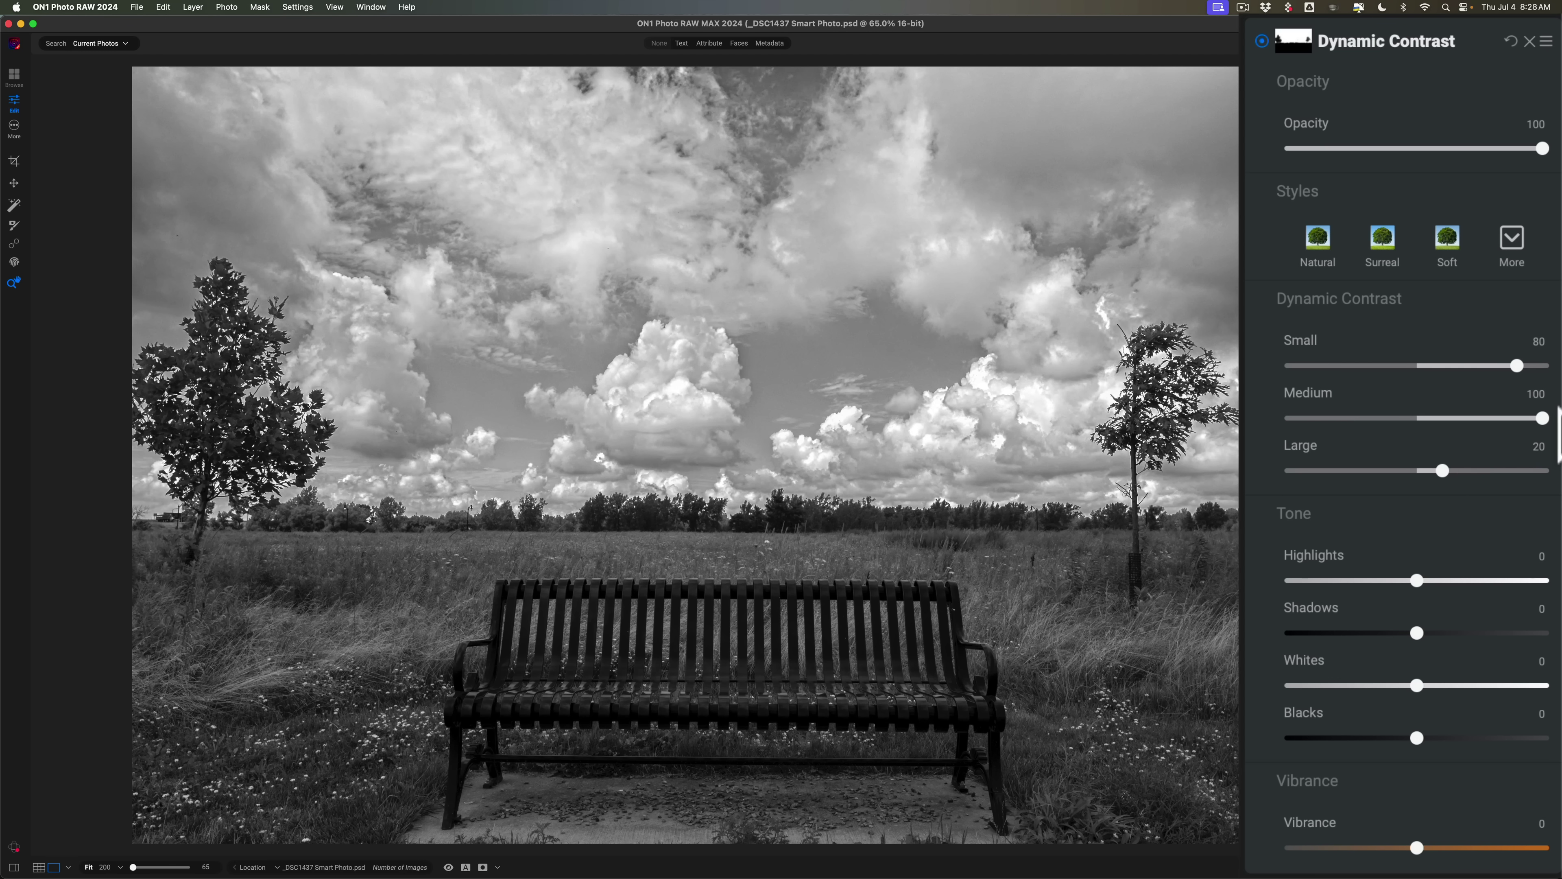
mouse_move(1442, 471)
left_mouse_down()
mouse_move(1504, 470)
mouse_move(1430, 470)
mouse_move(1451, 471)
left_mouse_up()
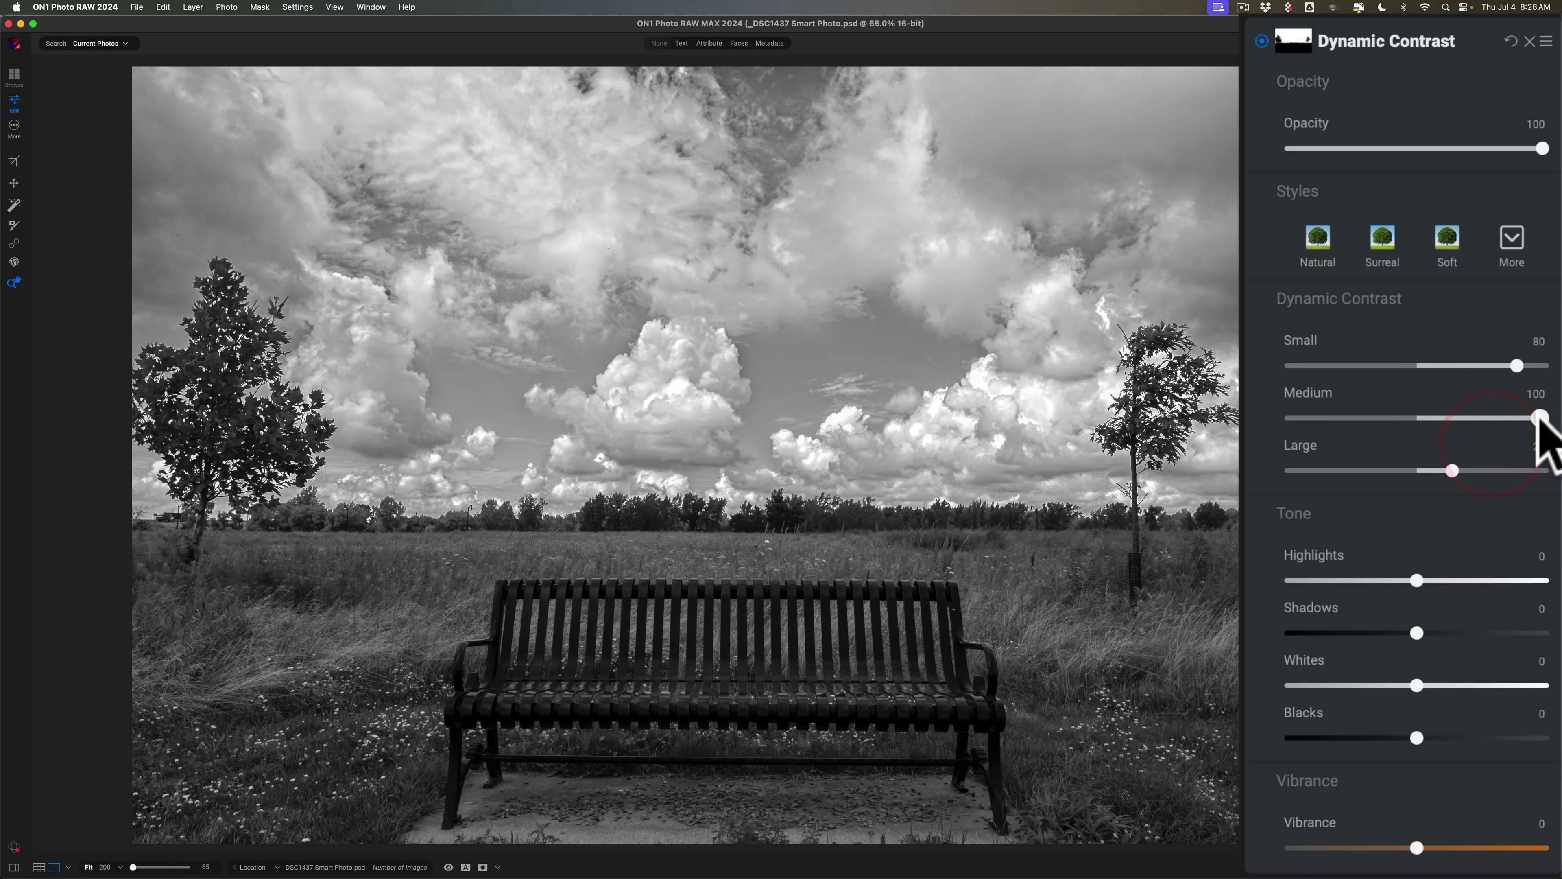
left_click_drag(1538, 419, 1464, 418)
left_click_drag(1517, 365, 1450, 365)
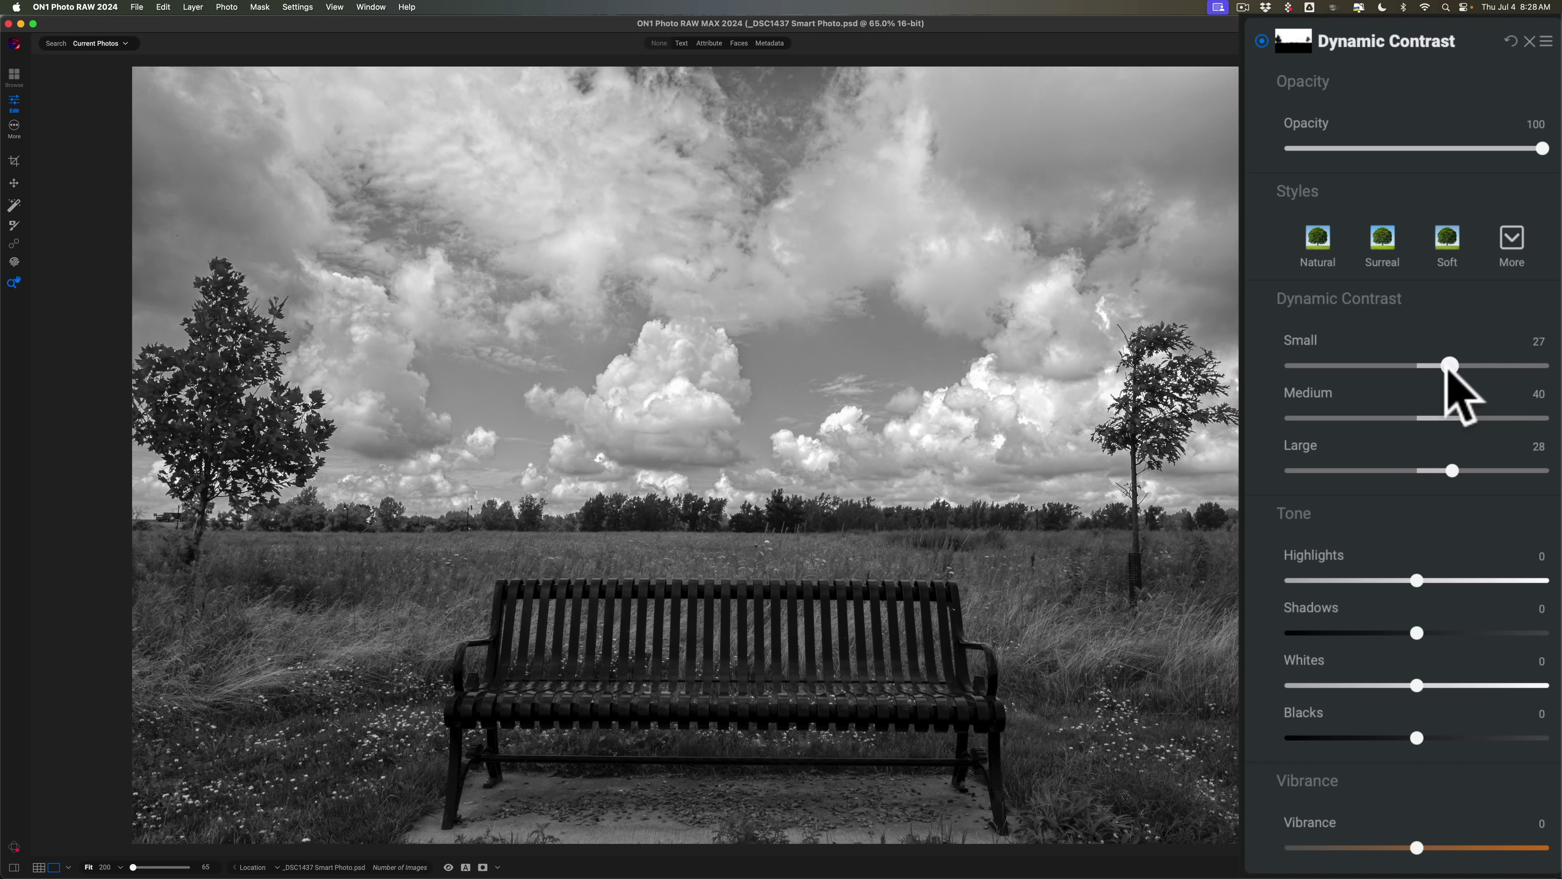
left_click_drag(1463, 418, 1453, 365)
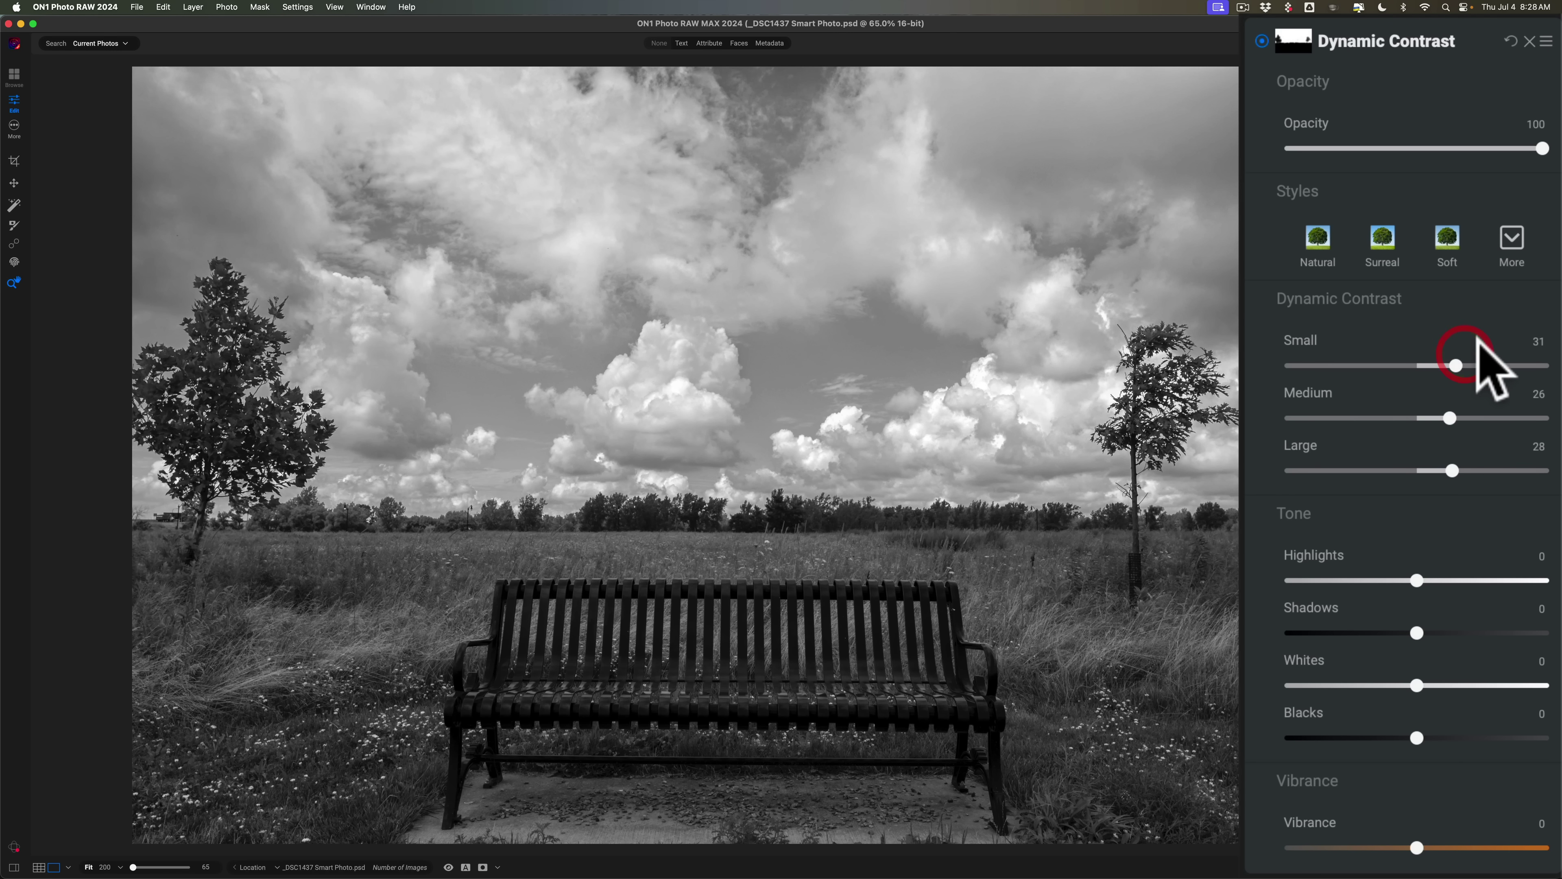
Step: Add Unsharp Mask sharpening masked to Natural Ground: Halo 2.2, Amount 79, Threshold 0
left_click(1455, 265)
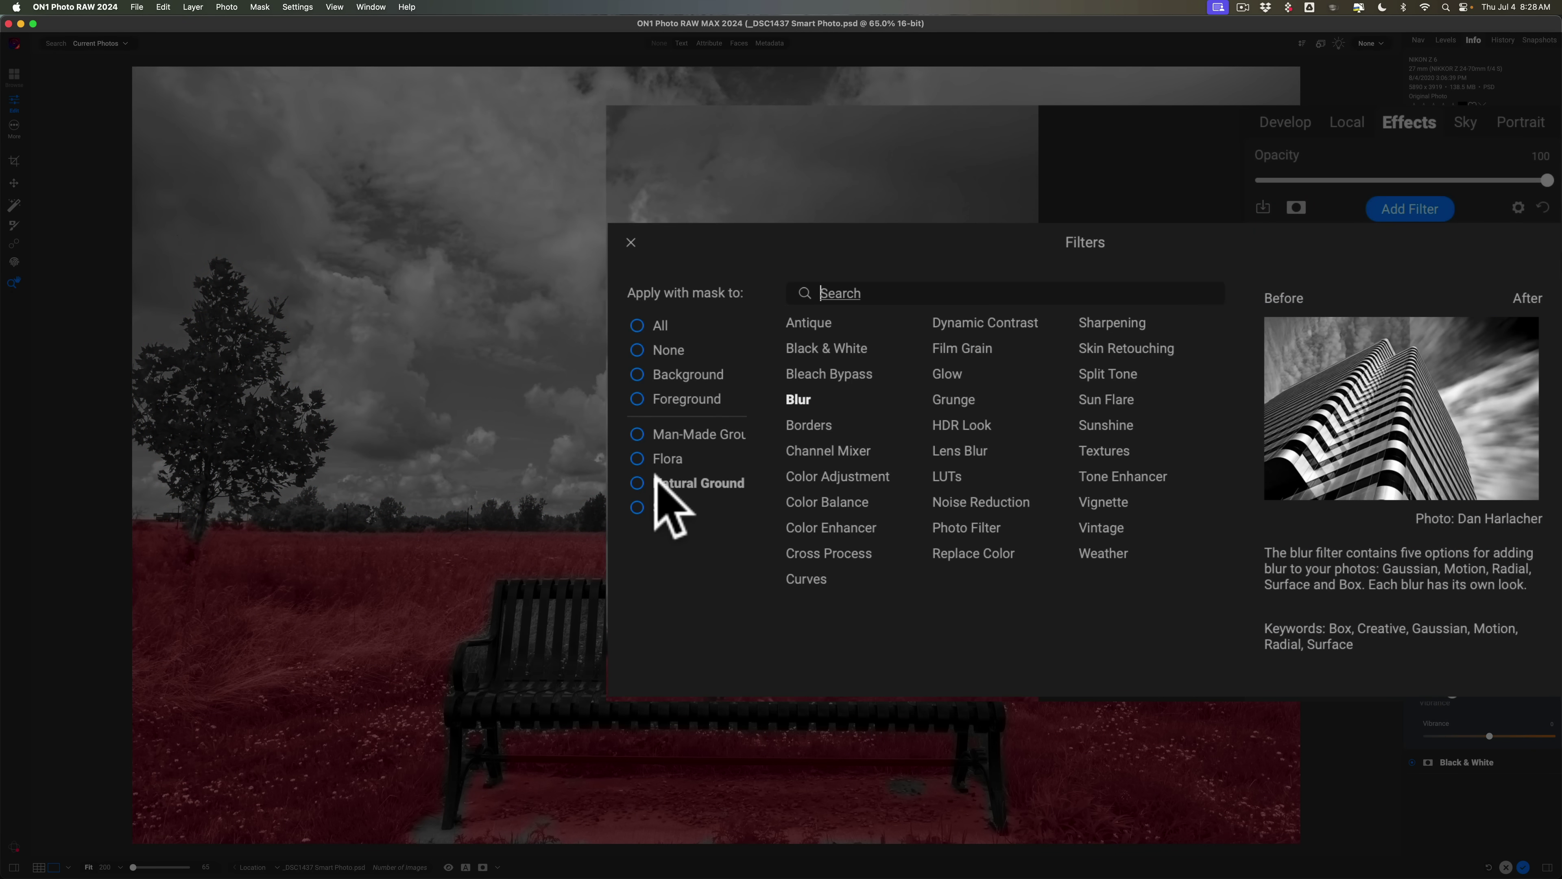
left_click(643, 481)
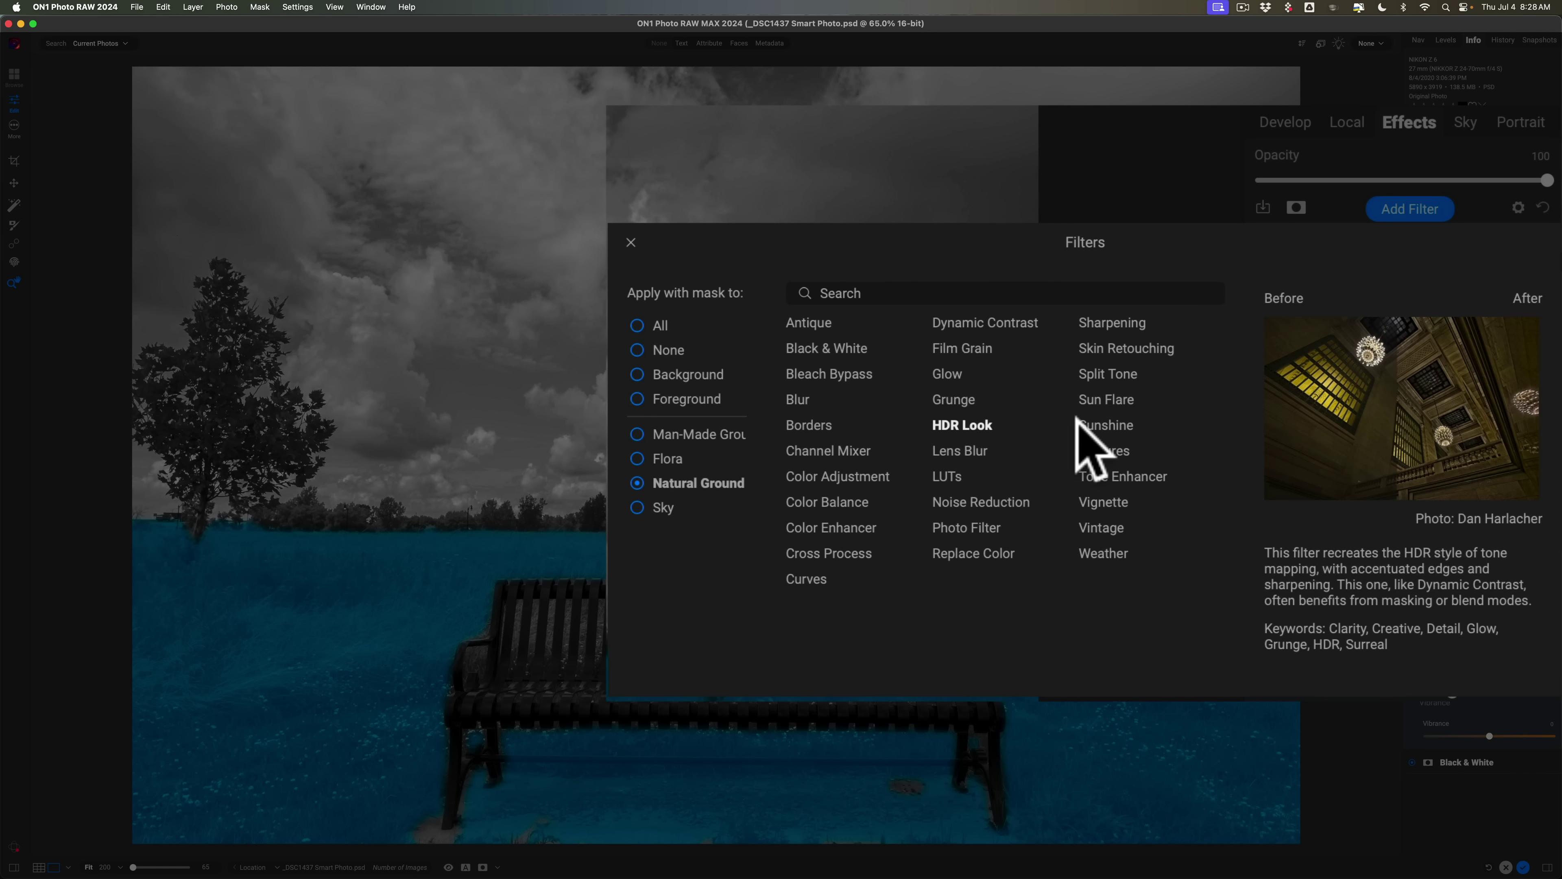
left_click(1114, 338)
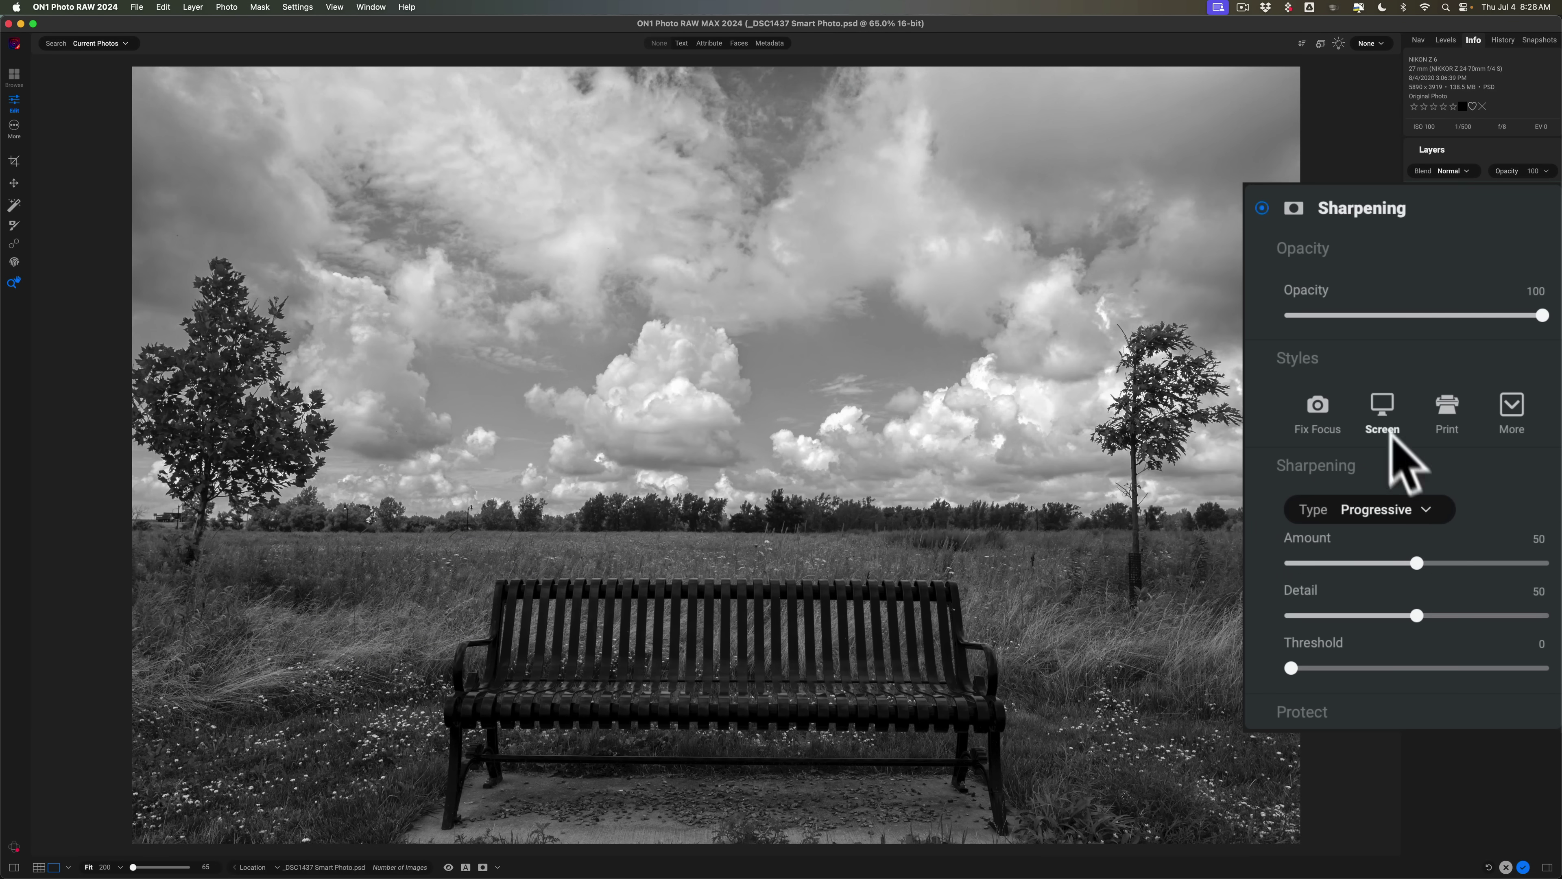
left_click(1480, 486)
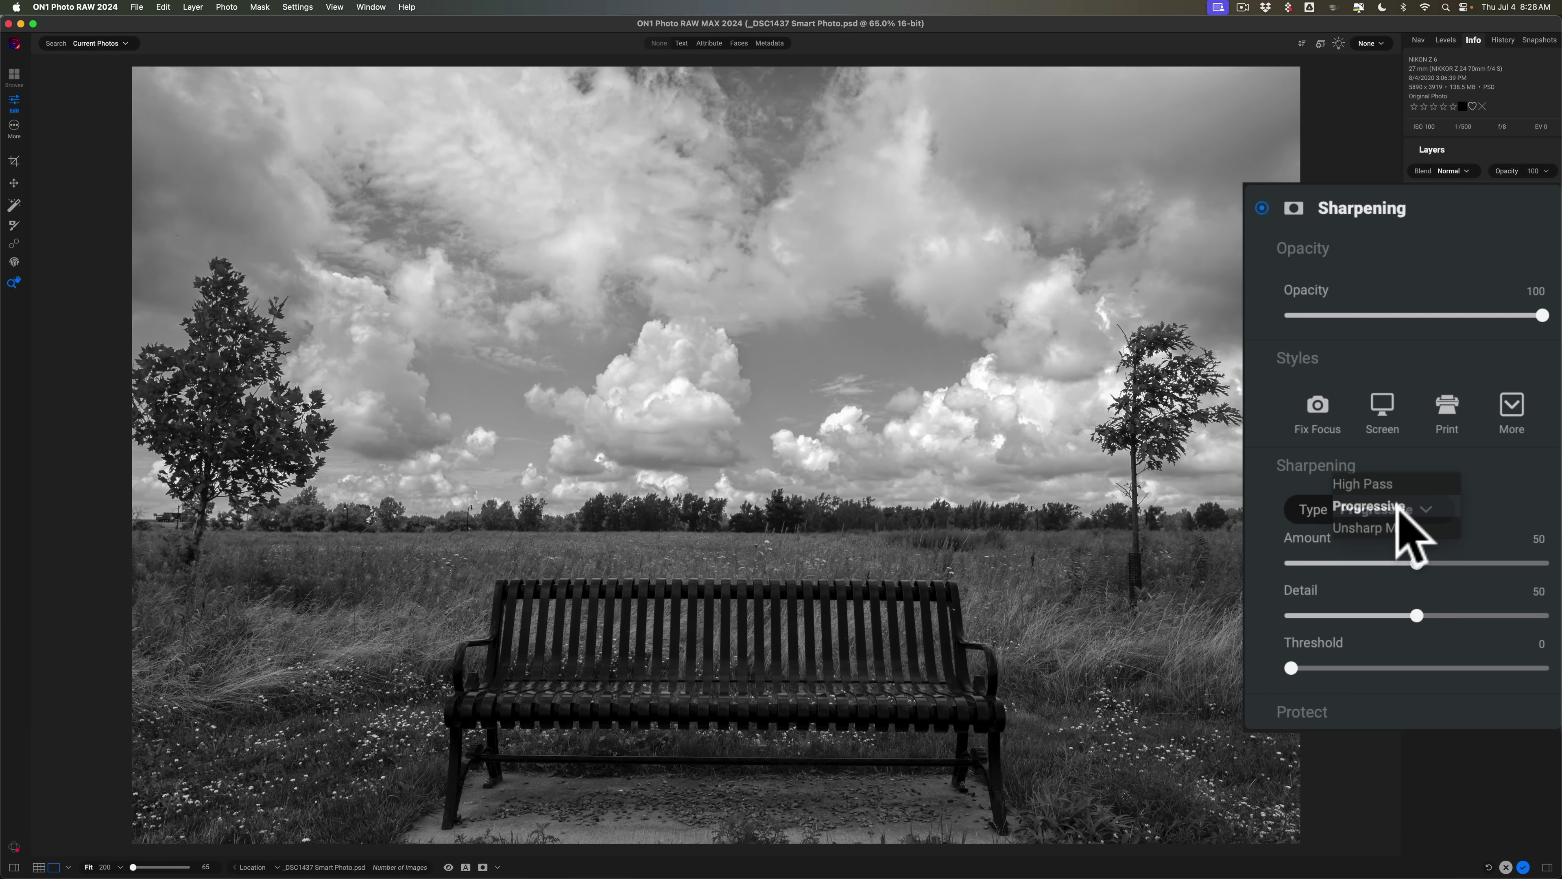
left_click(1390, 527)
left_click_drag(1309, 667, 1289, 667)
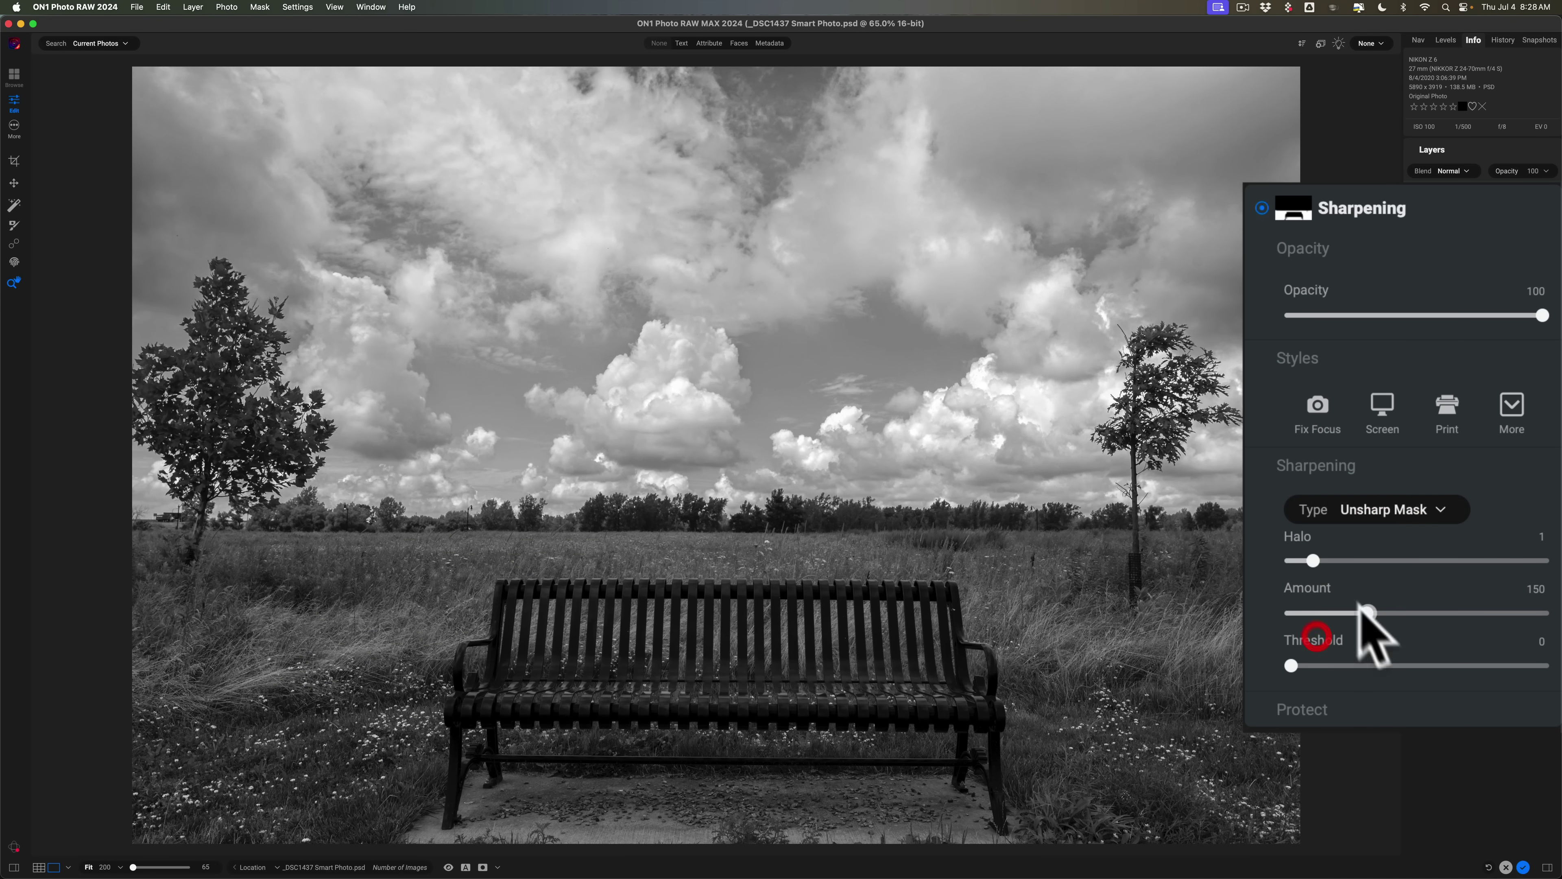
mouse_move(1316, 558)
left_mouse_down()
mouse_move(1358, 558)
mouse_move(1341, 559)
left_mouse_up()
left_click_drag(1364, 612, 1330, 612)
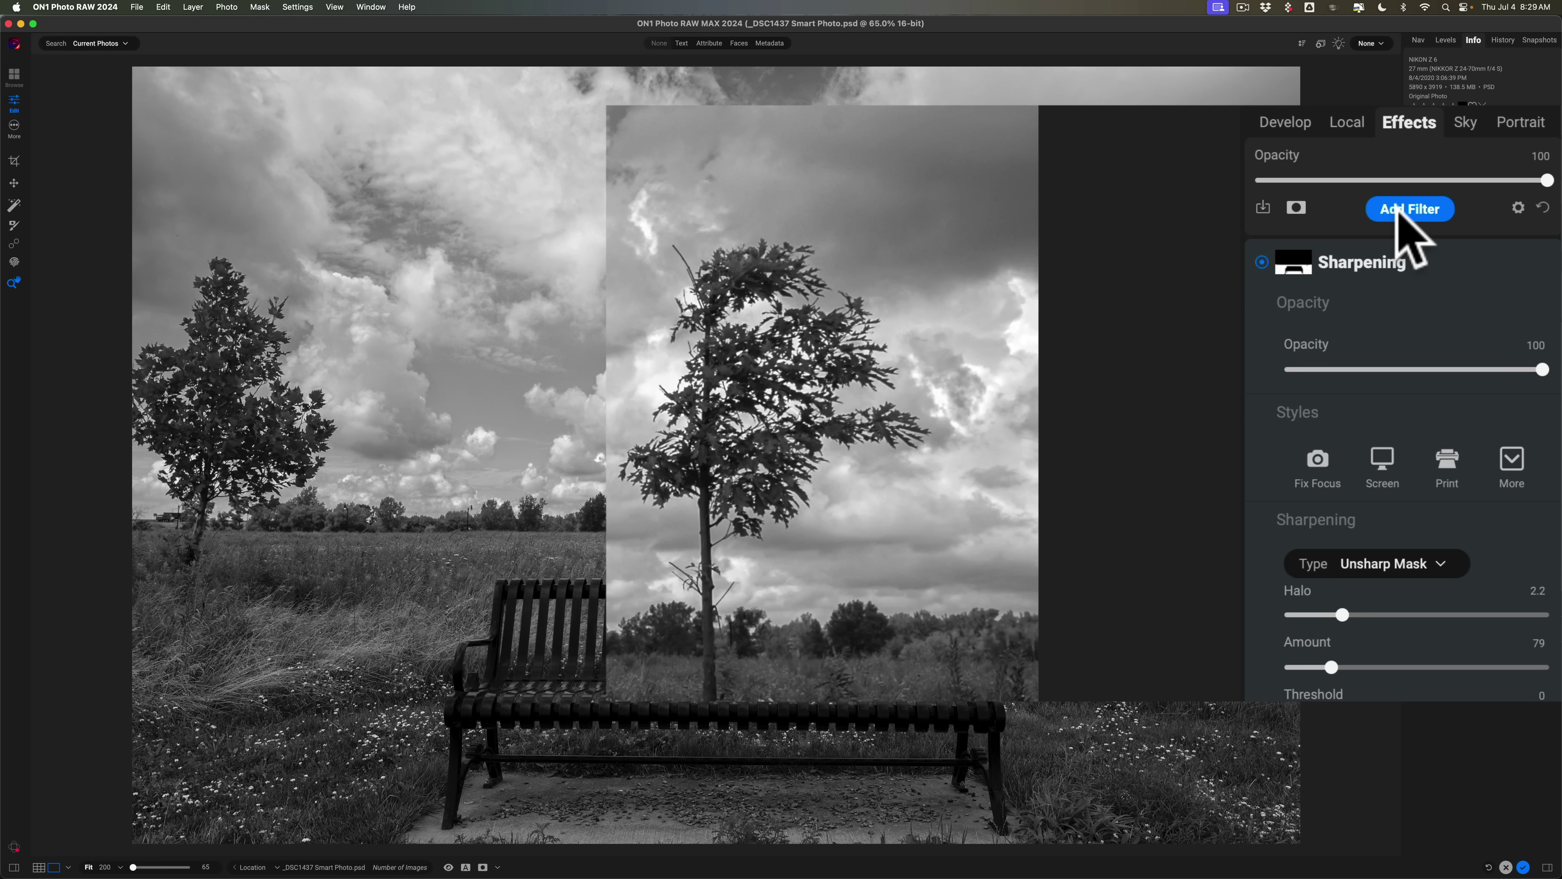
Step: Add a Vignette using the Strong preset, with its size widened to 59
left_click(1396, 210)
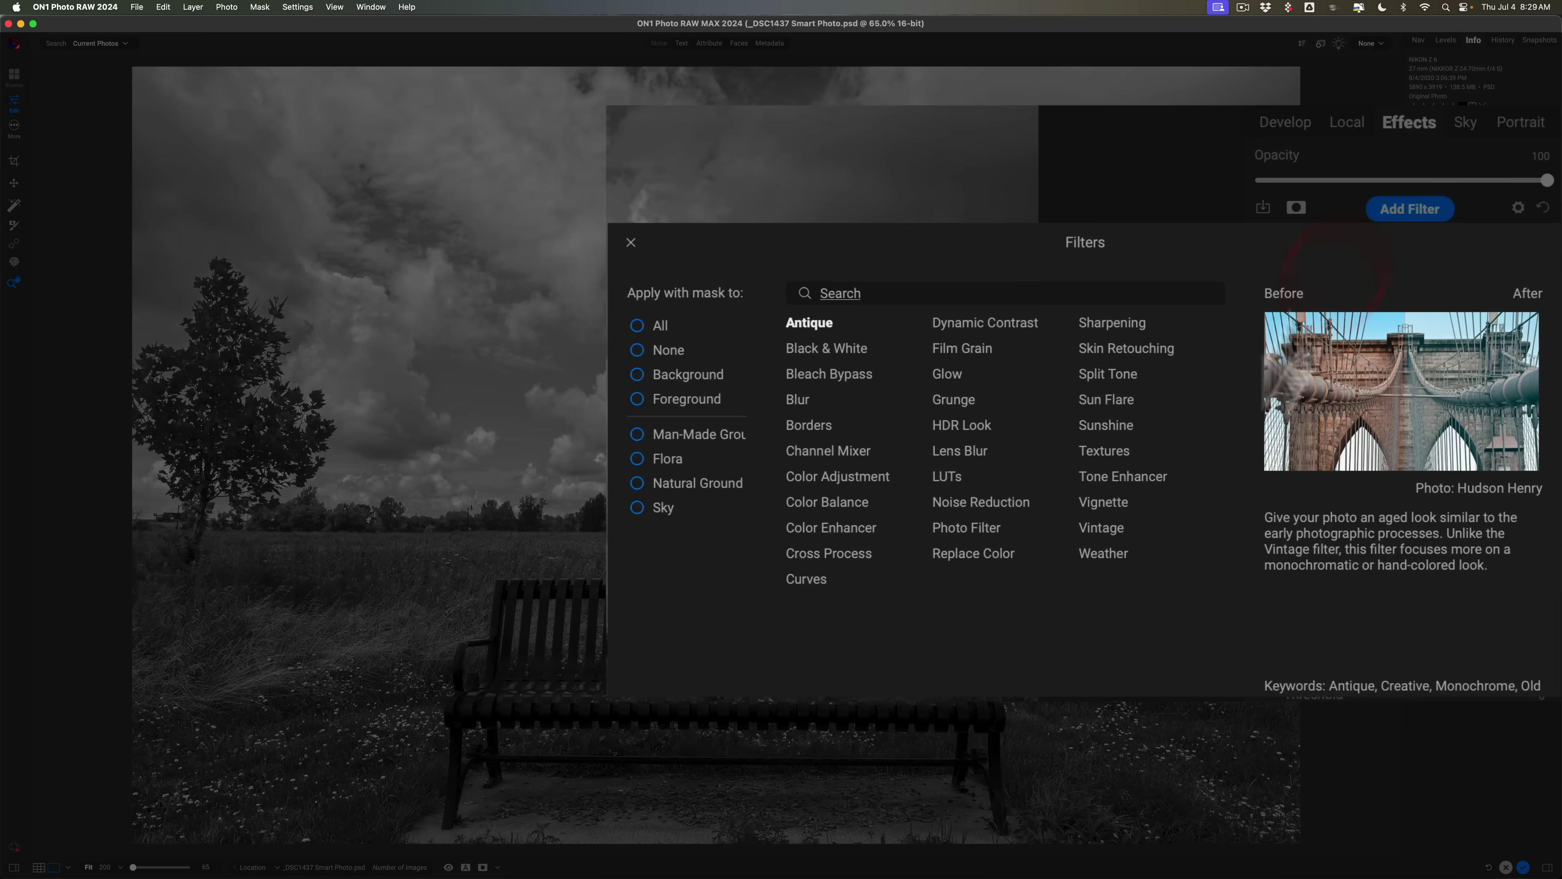
left_click(1113, 505)
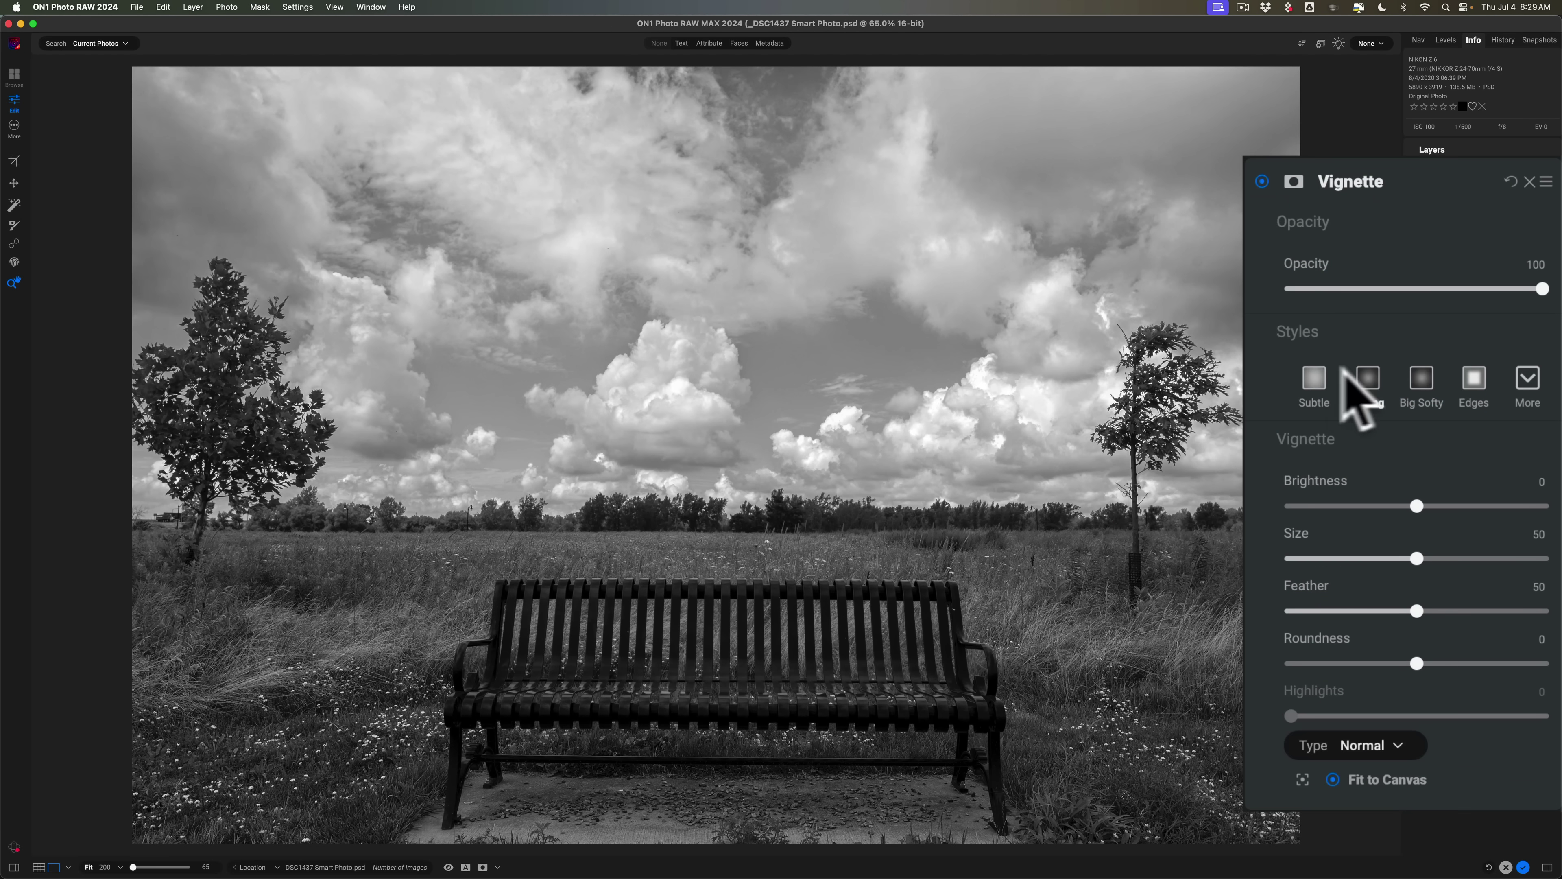
left_click(1367, 381)
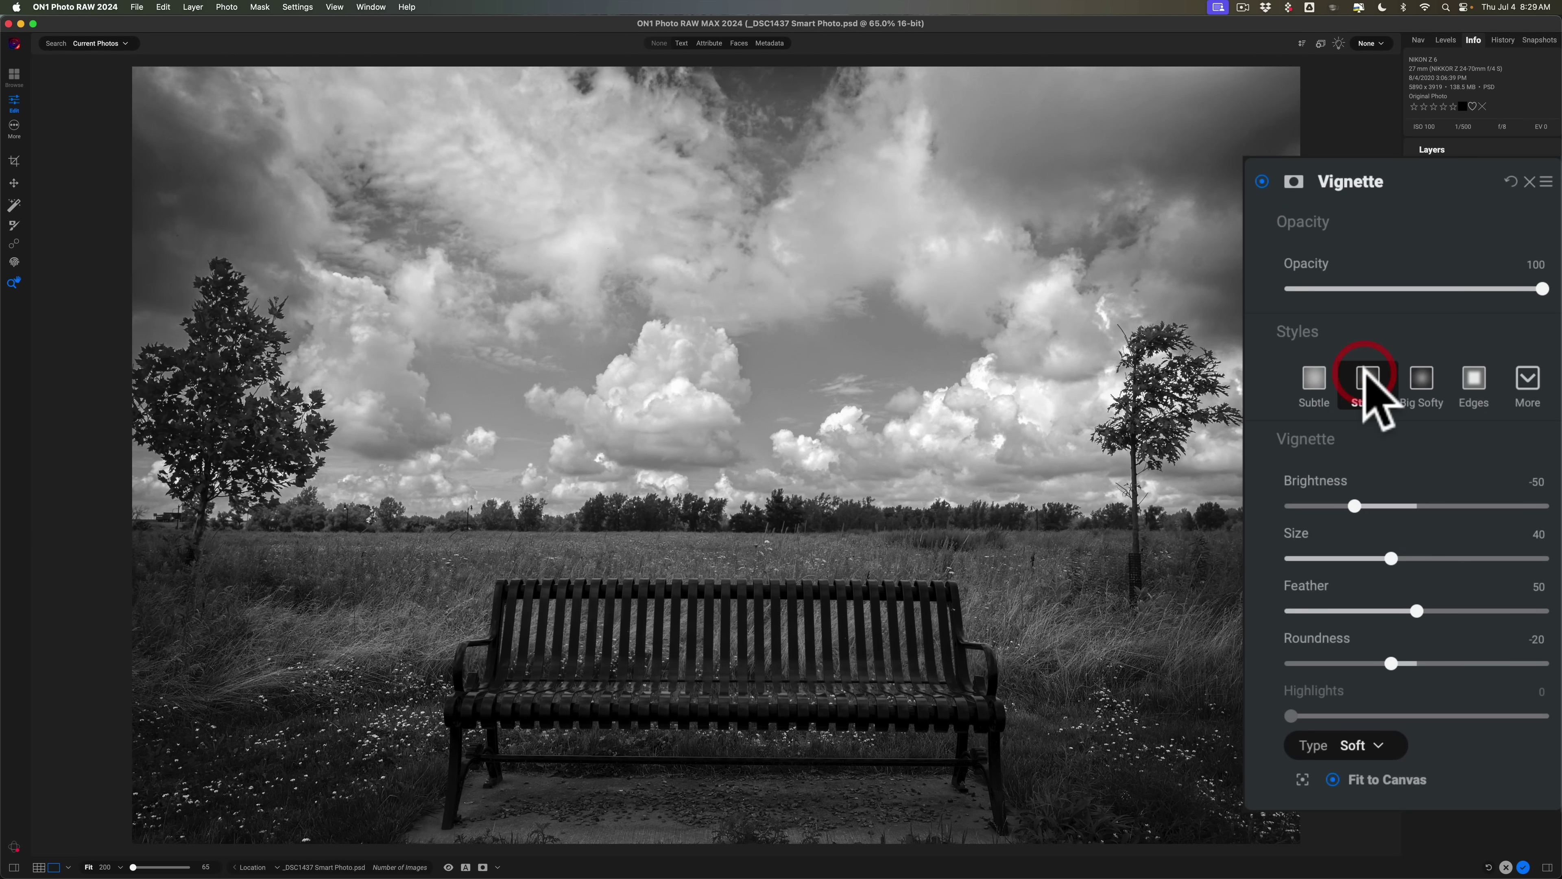
left_click(1421, 382)
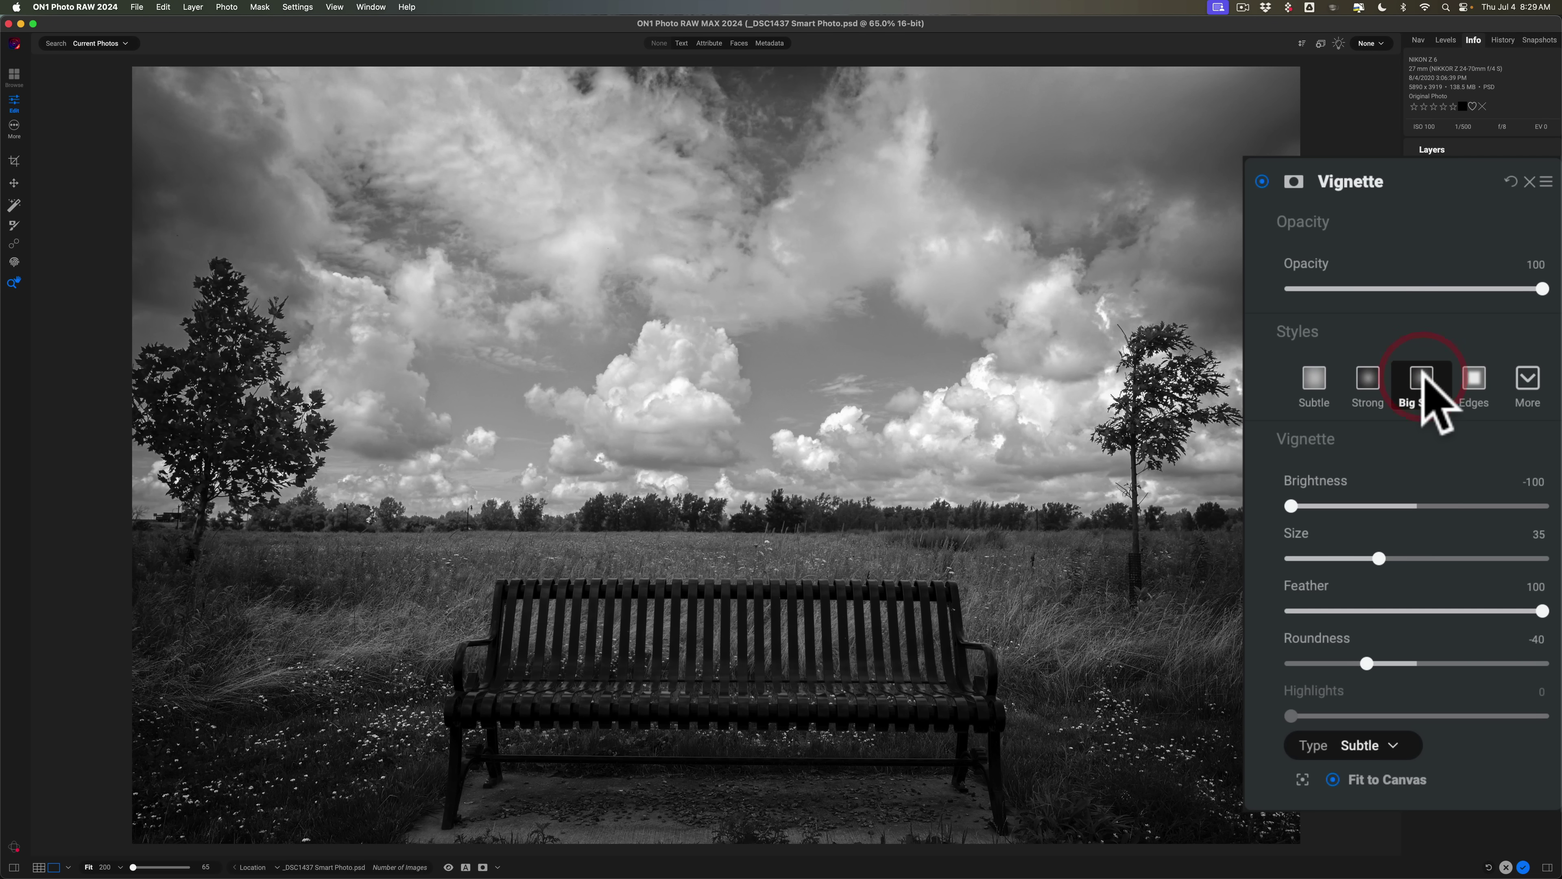
left_click_drag(1373, 550, 1423, 552)
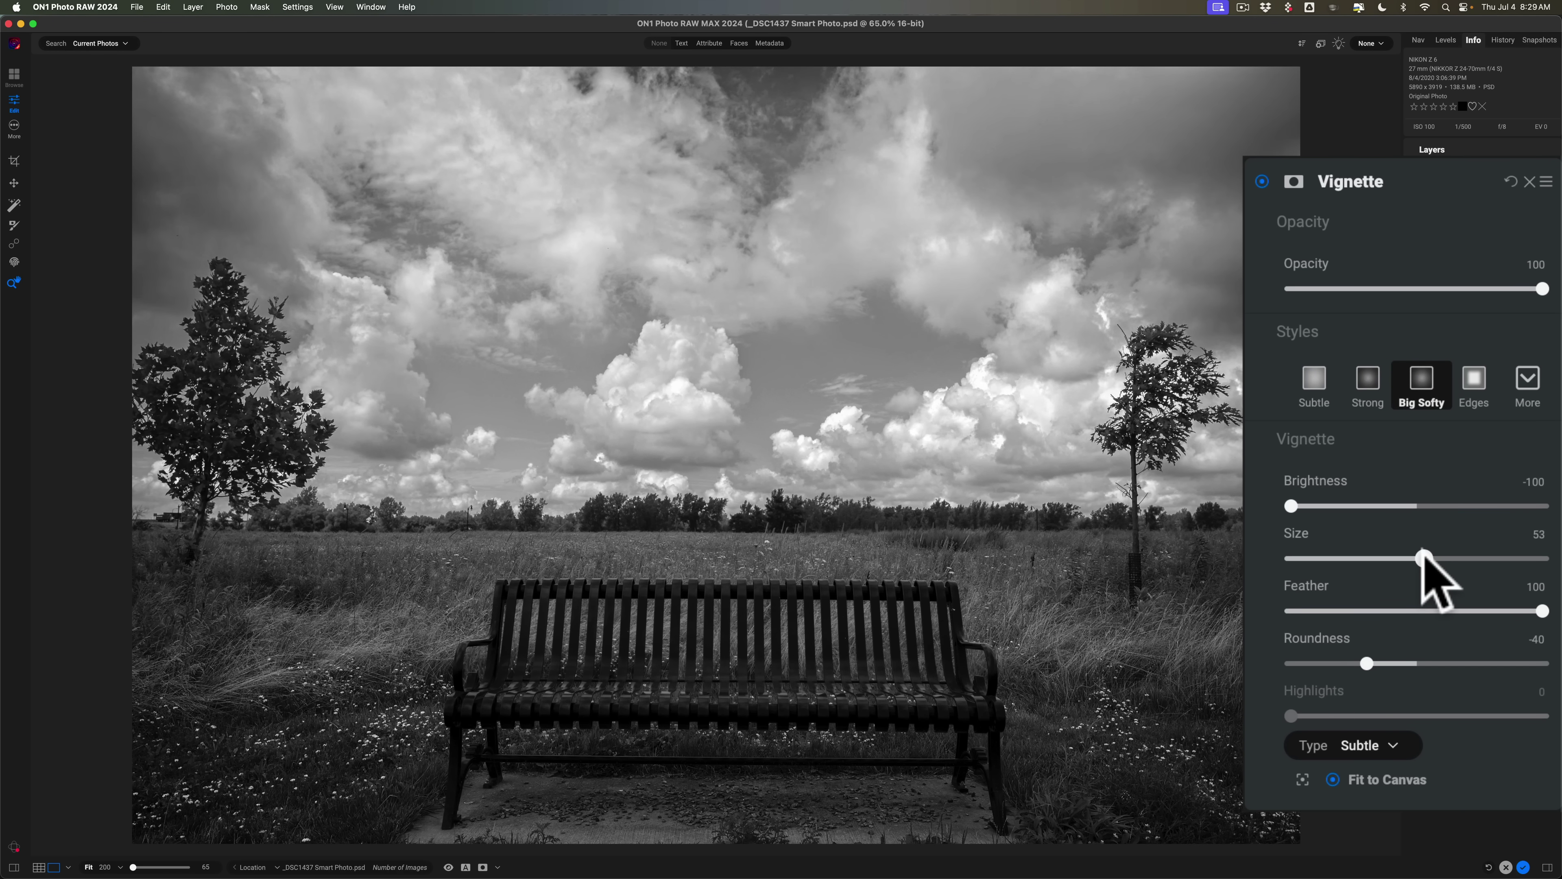
left_click(1367, 378)
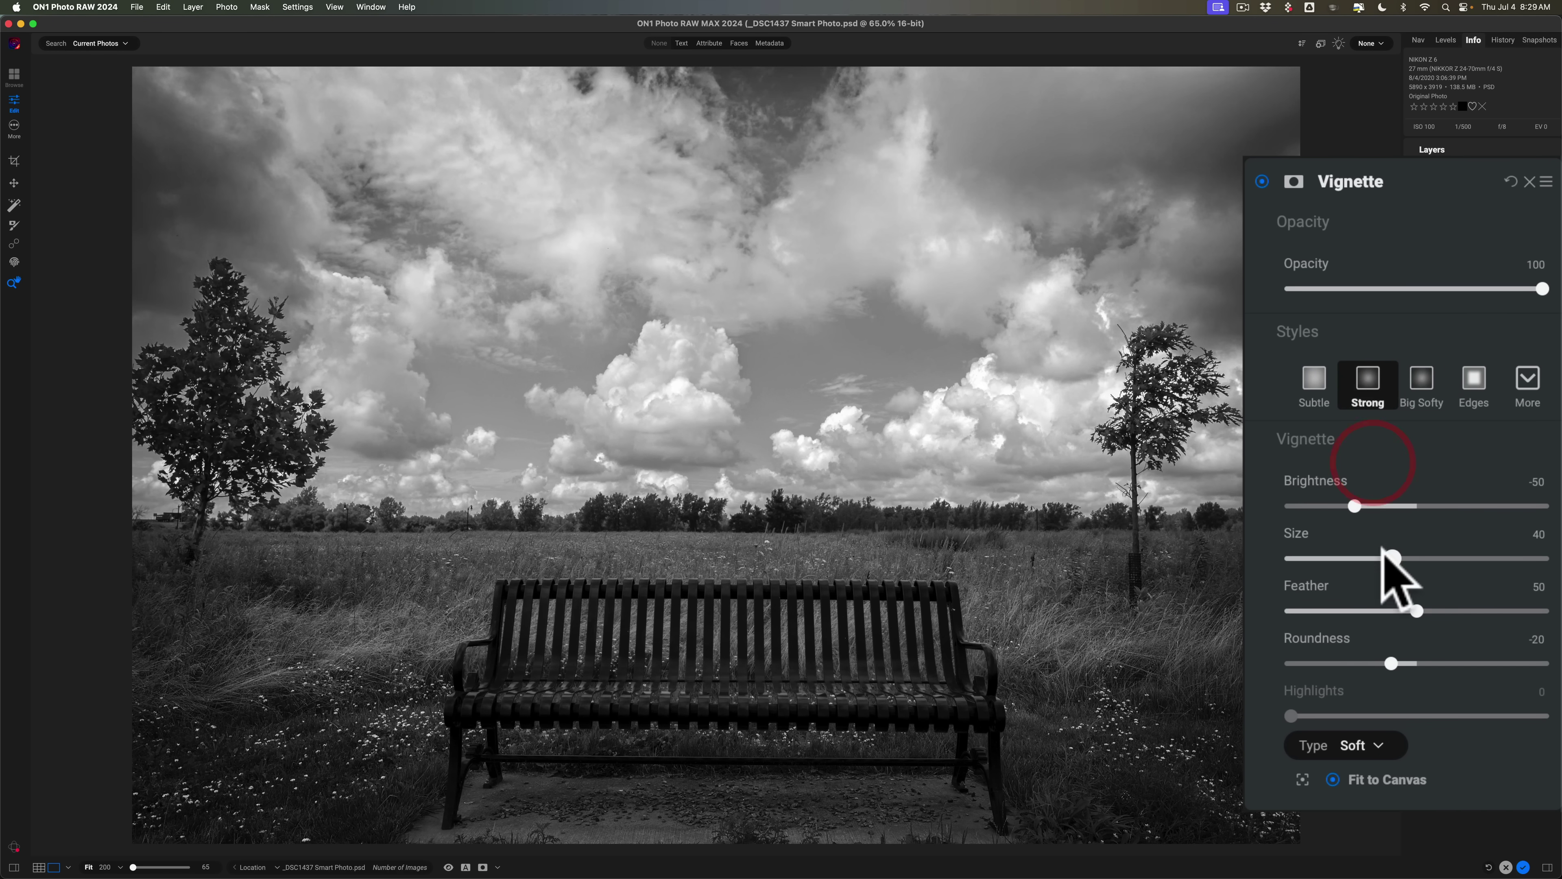
left_click_drag(1405, 551, 1436, 551)
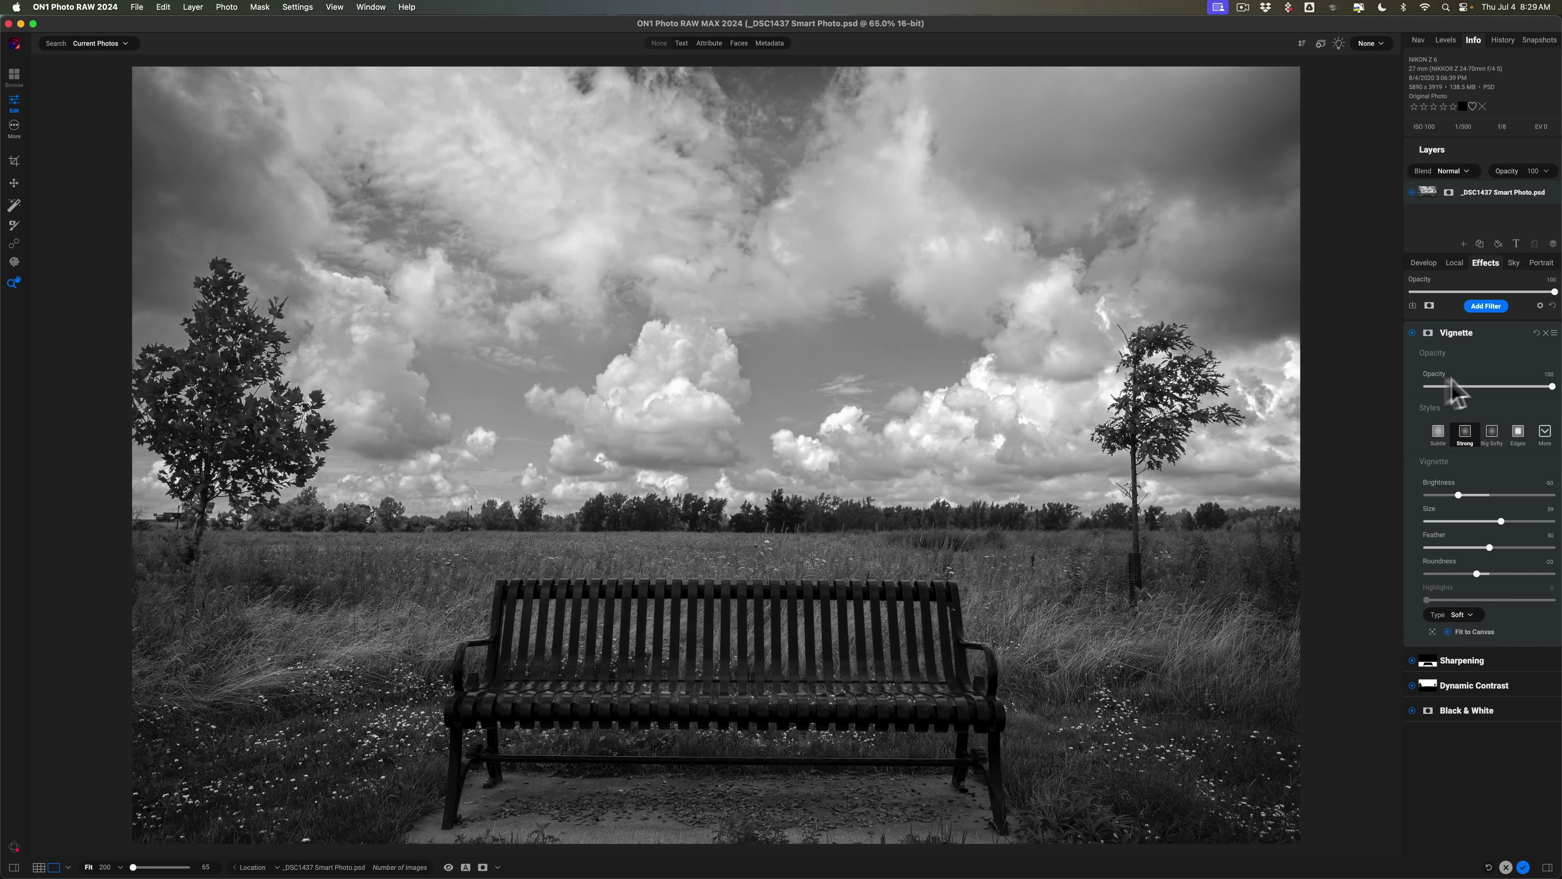
left_click(1482, 306)
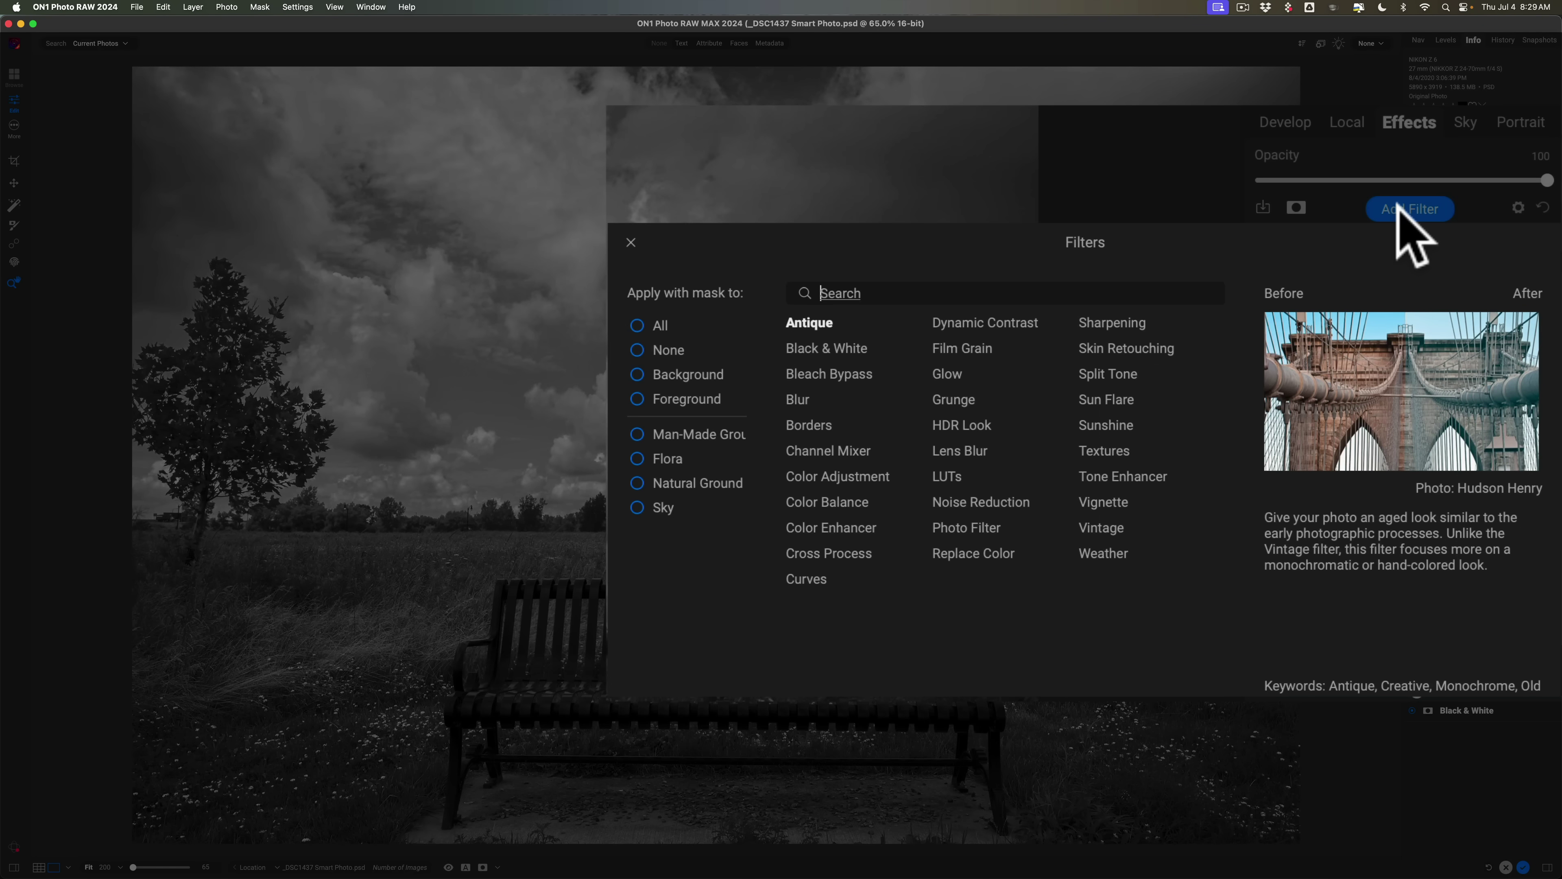
left_click(1103, 502)
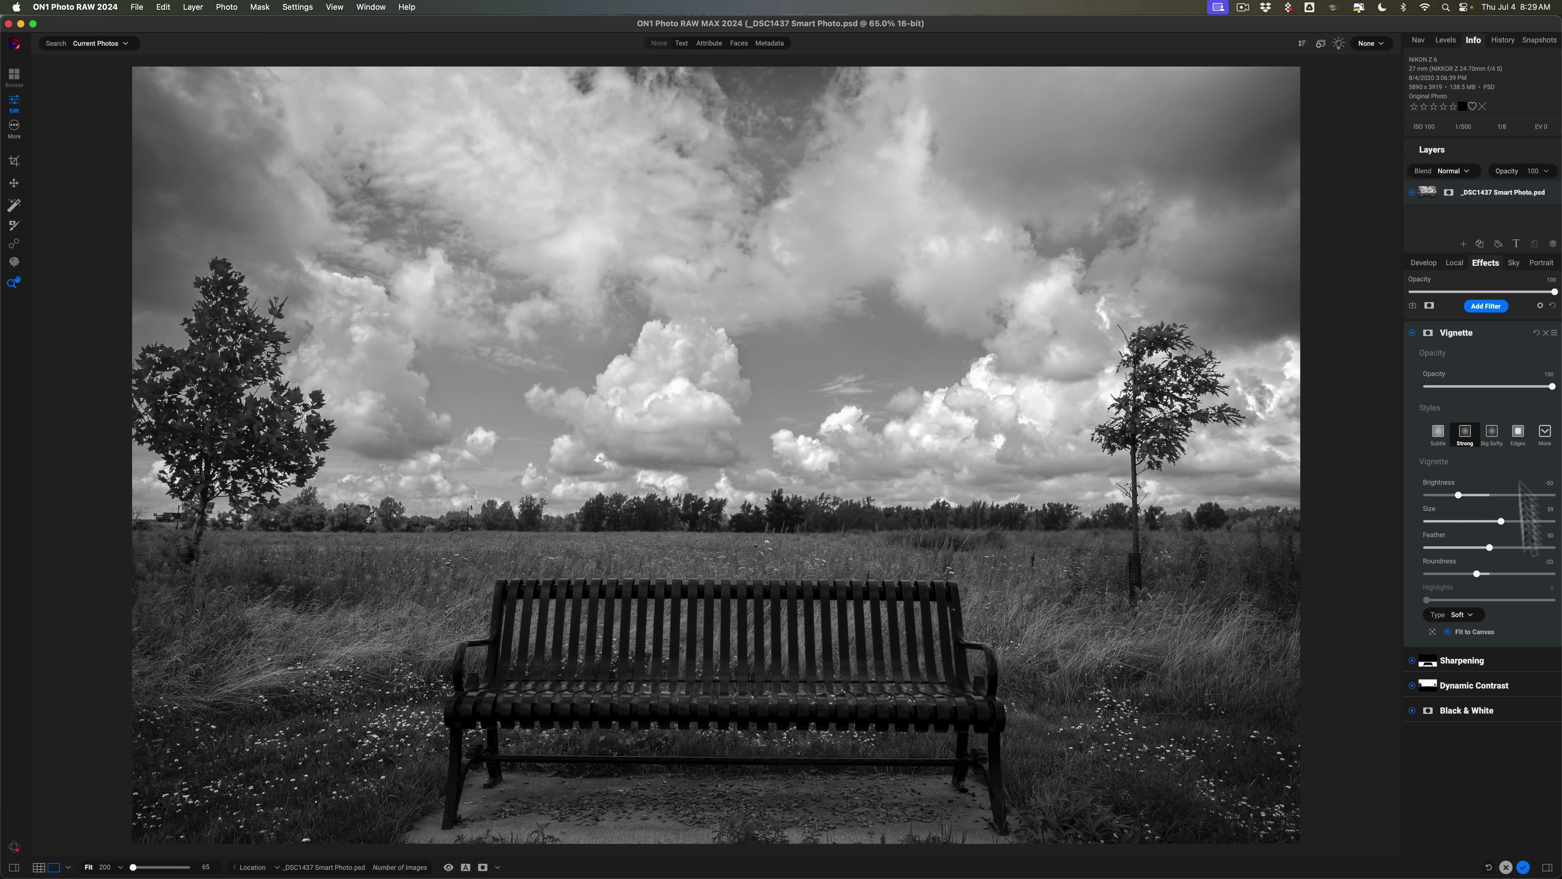
Step: Finish in ON1 and view _DSC1437 Smart Photo.psd from the Lightroom filmstrip
left_click(1524, 868)
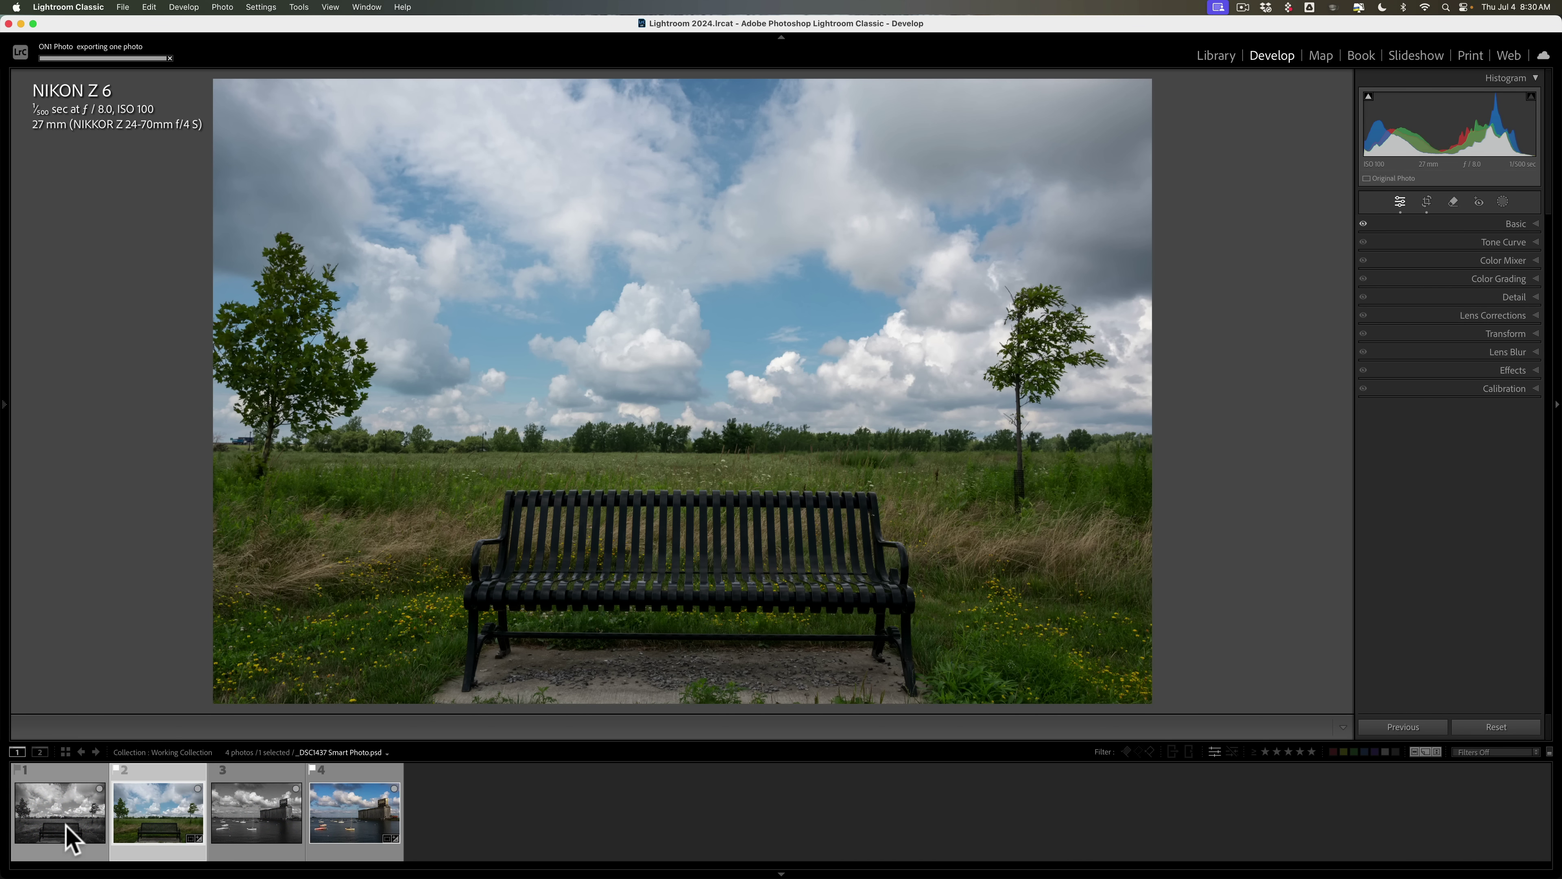
left_click(69, 837)
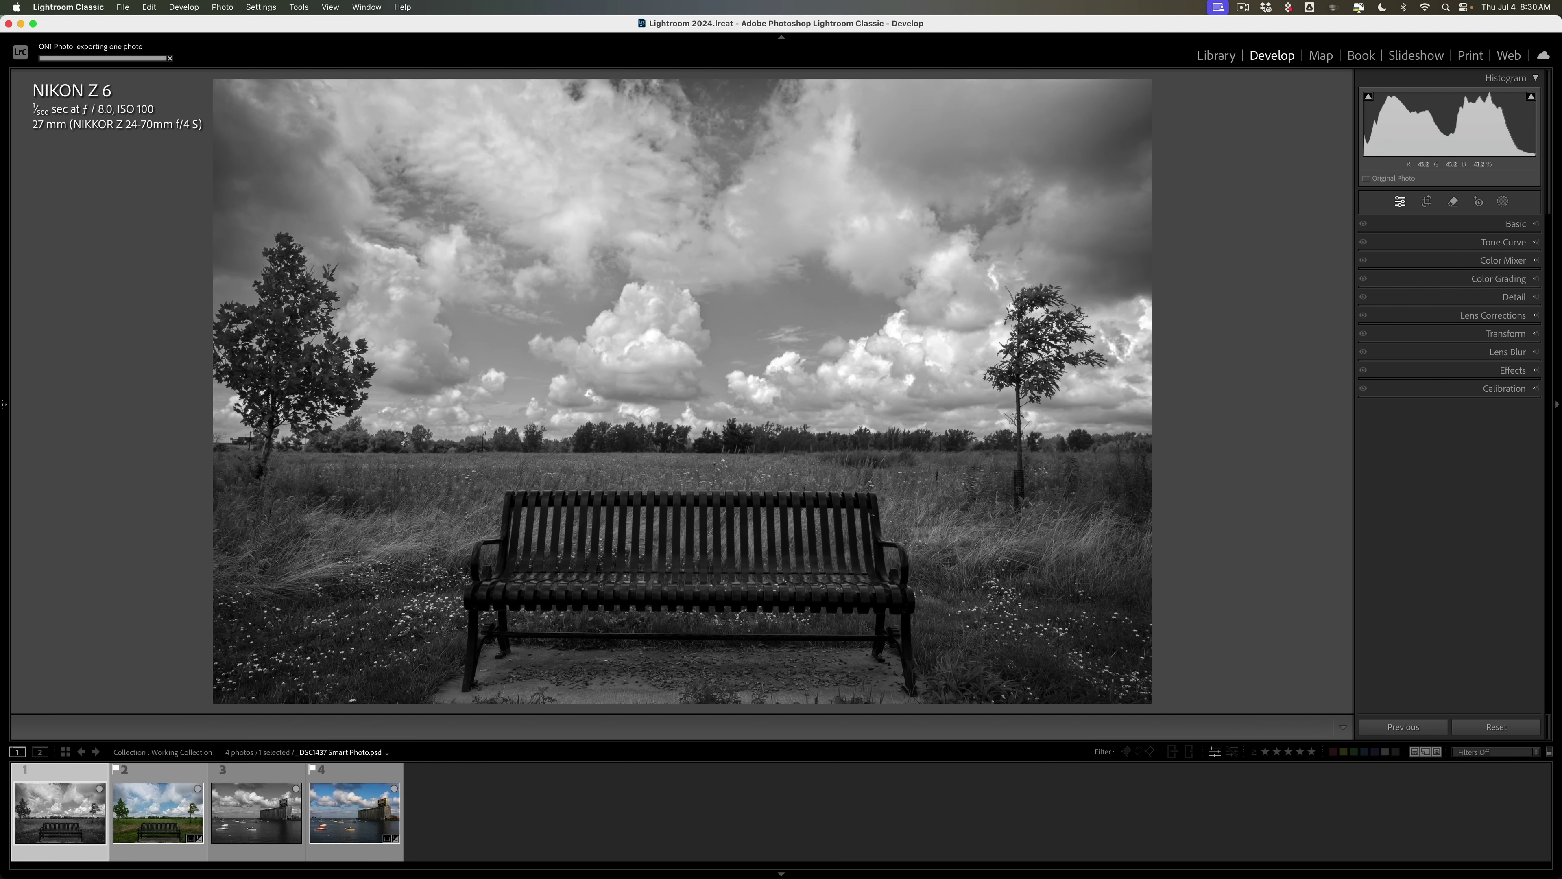